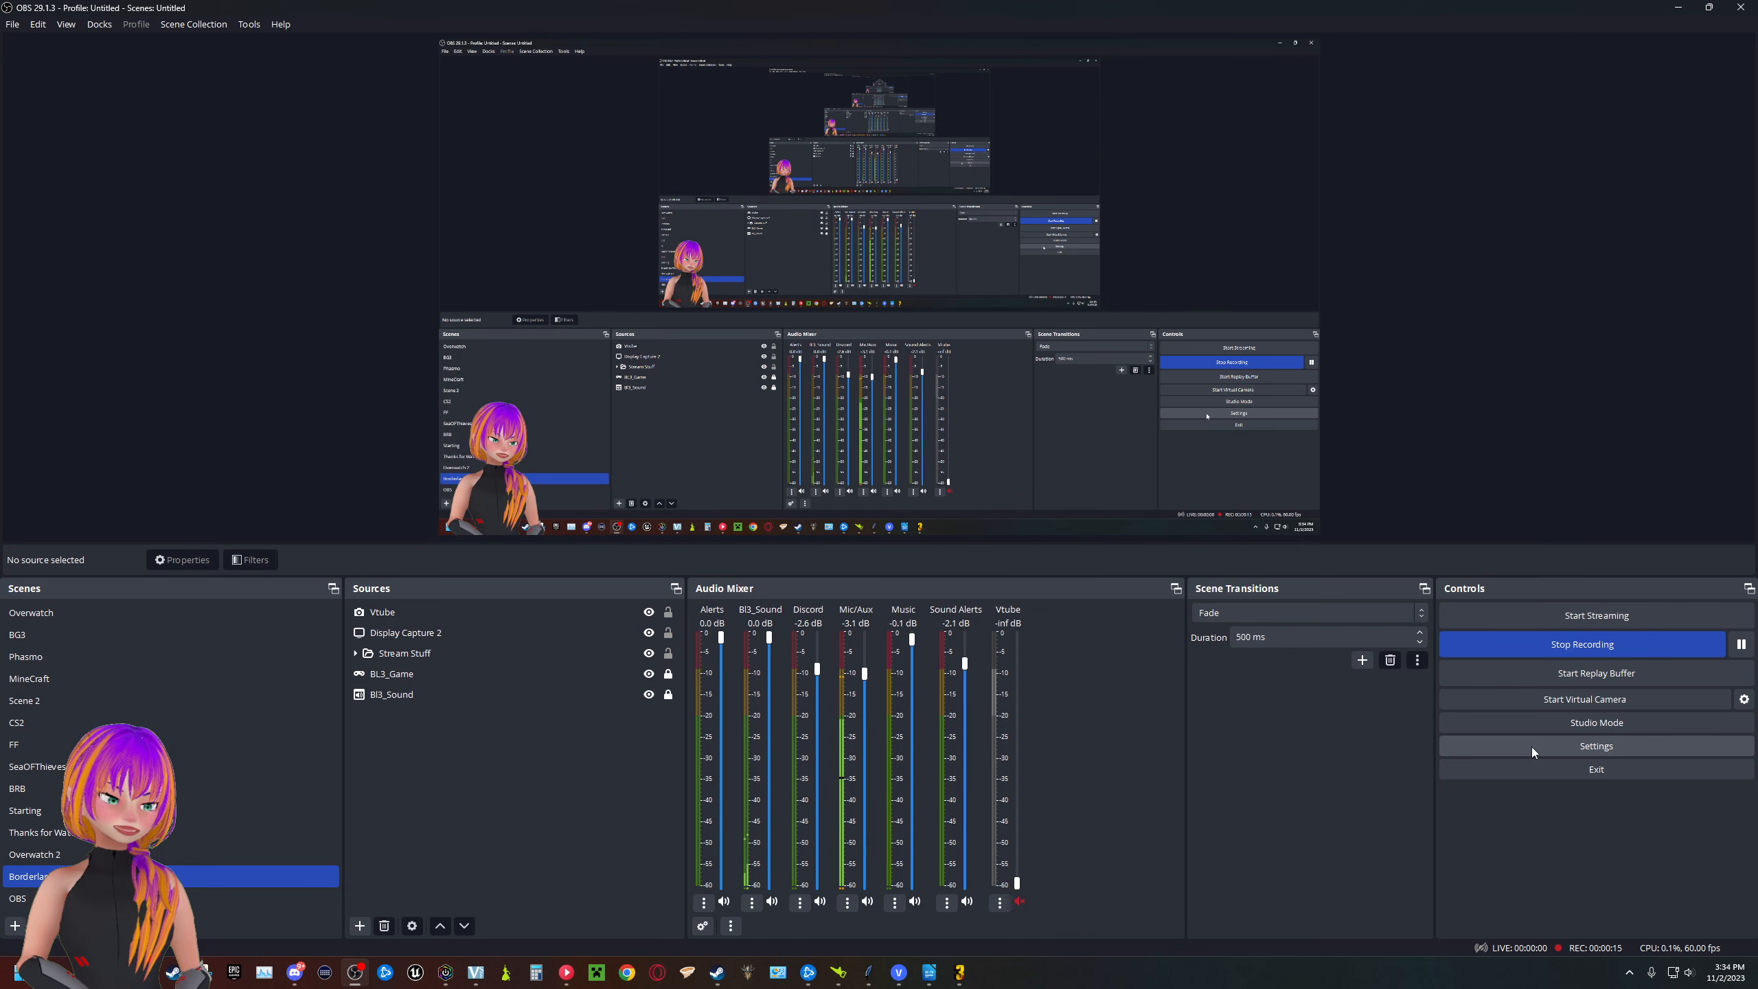
- Open the audio settings and review the global audio devices, meters and monitoring device
{"action": "left_click", "coordinate": [1532, 748]}
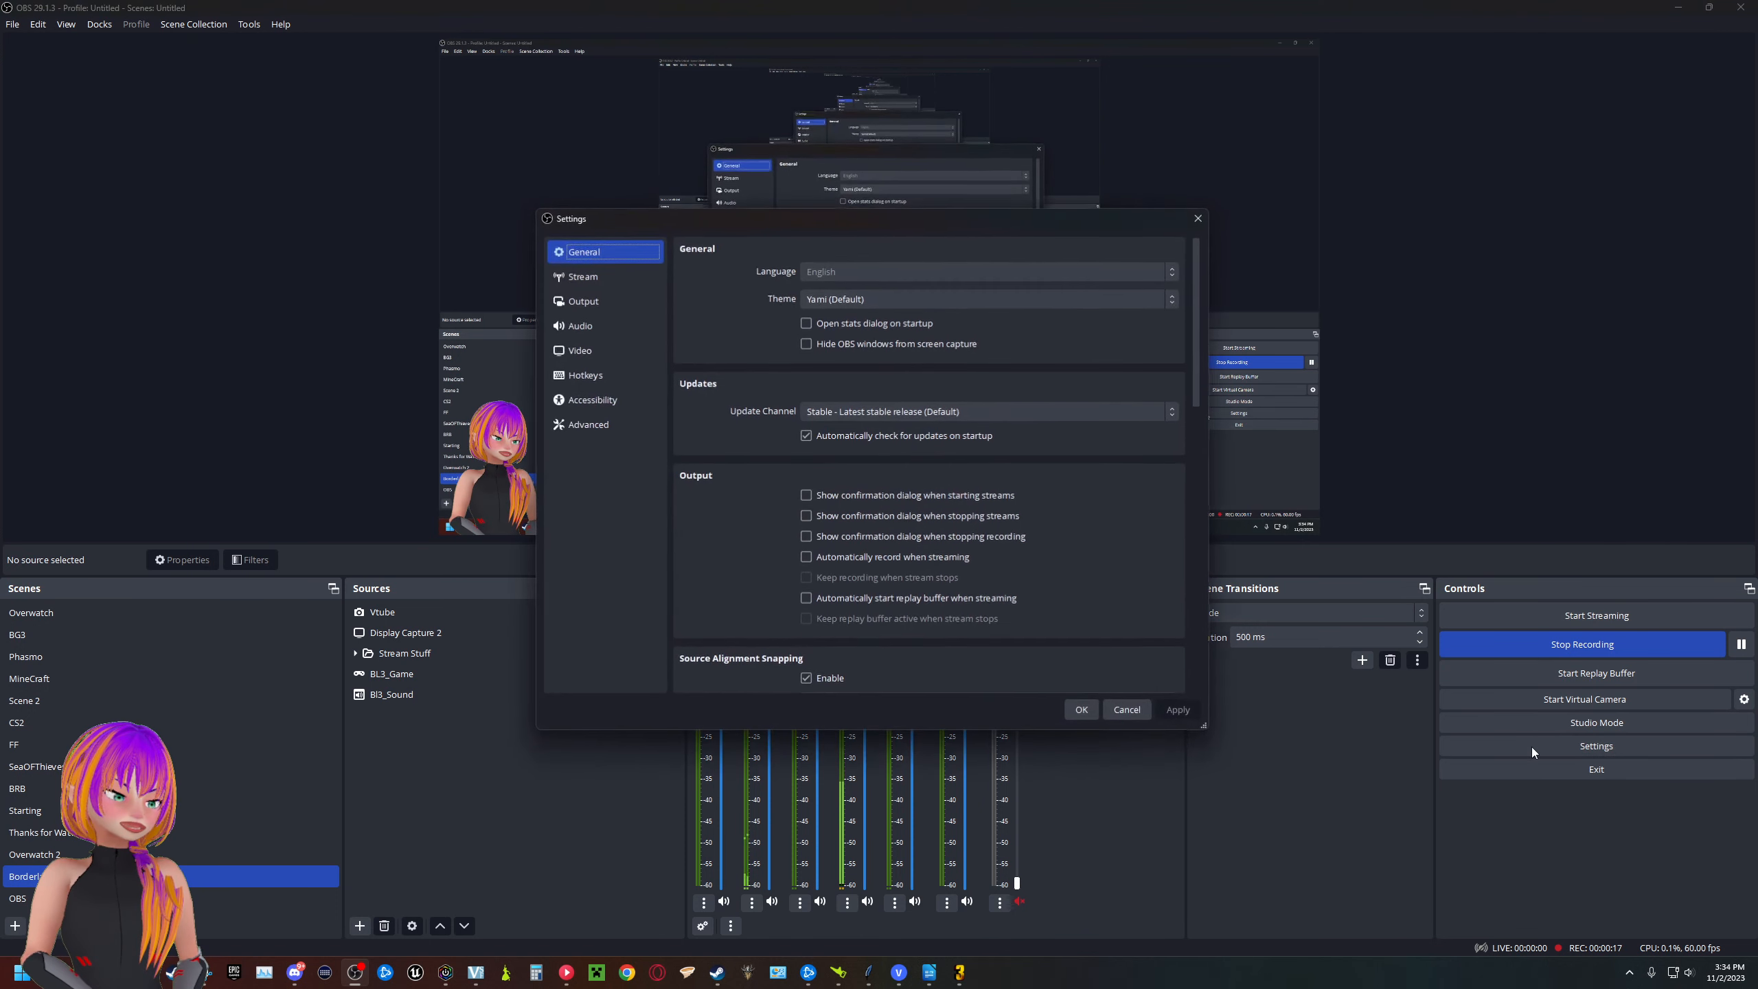
{"action": "left_click", "coordinate": [606, 332]}
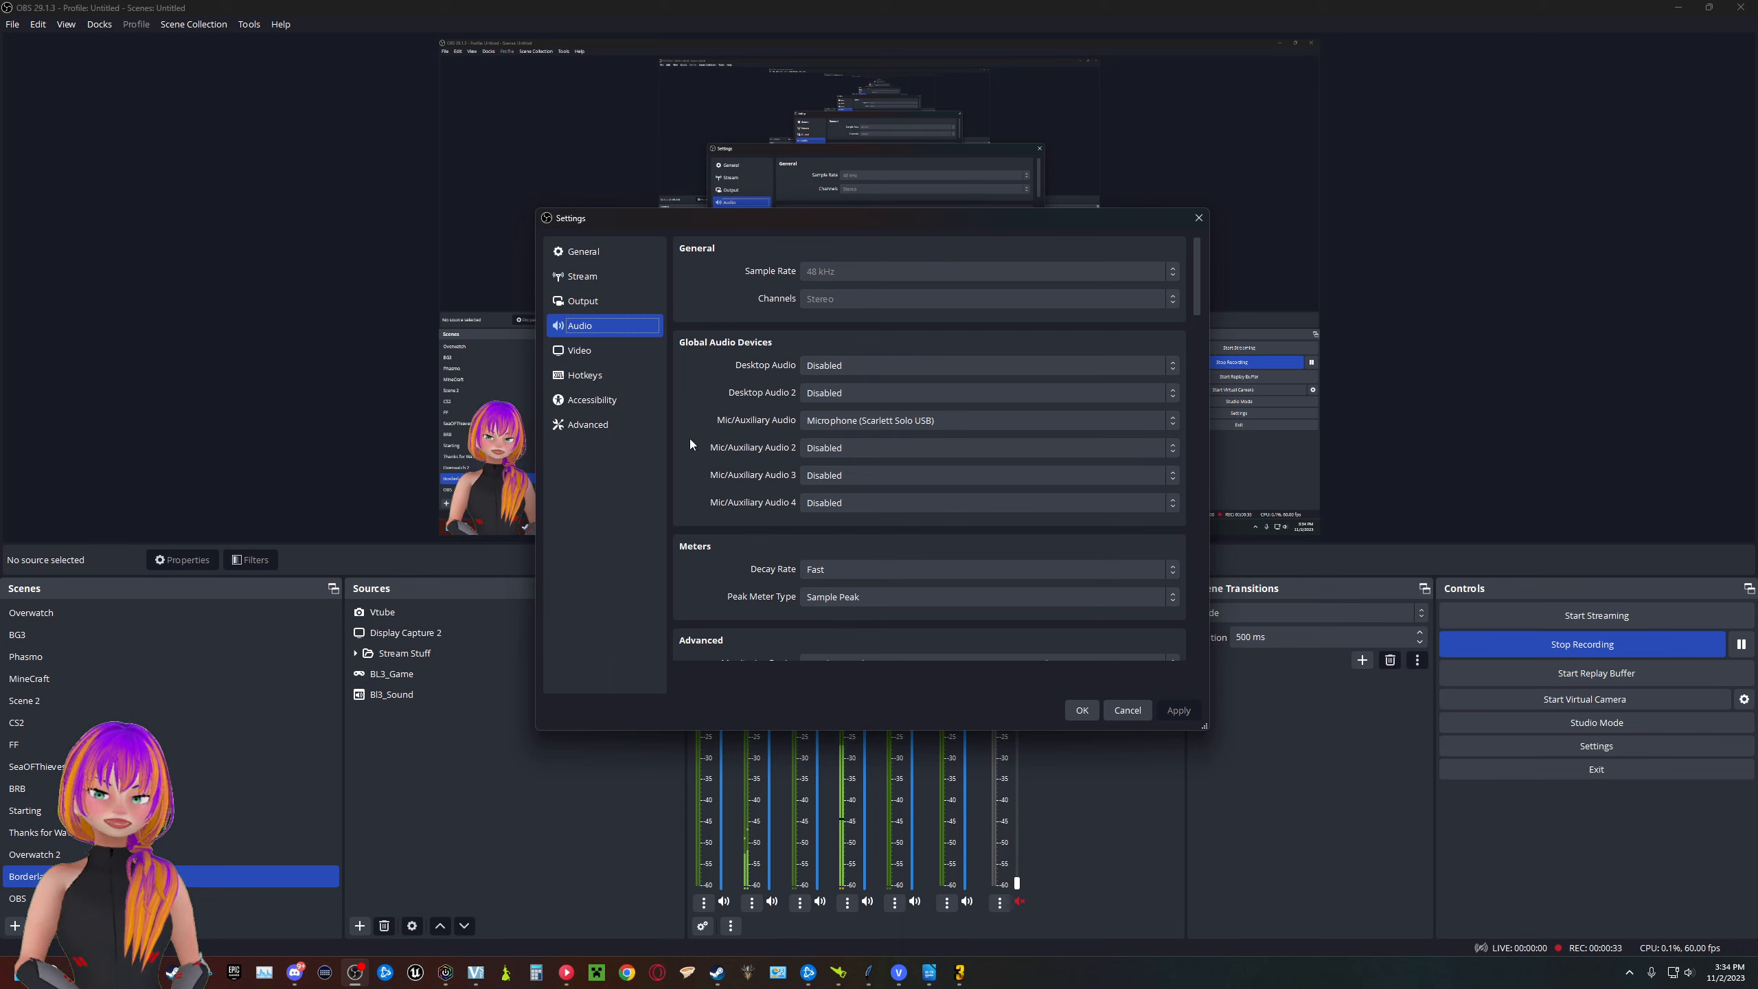
{"action": "scroll", "coordinate": [700, 408], "scroll_direction": "down", "scroll_amount": 2}
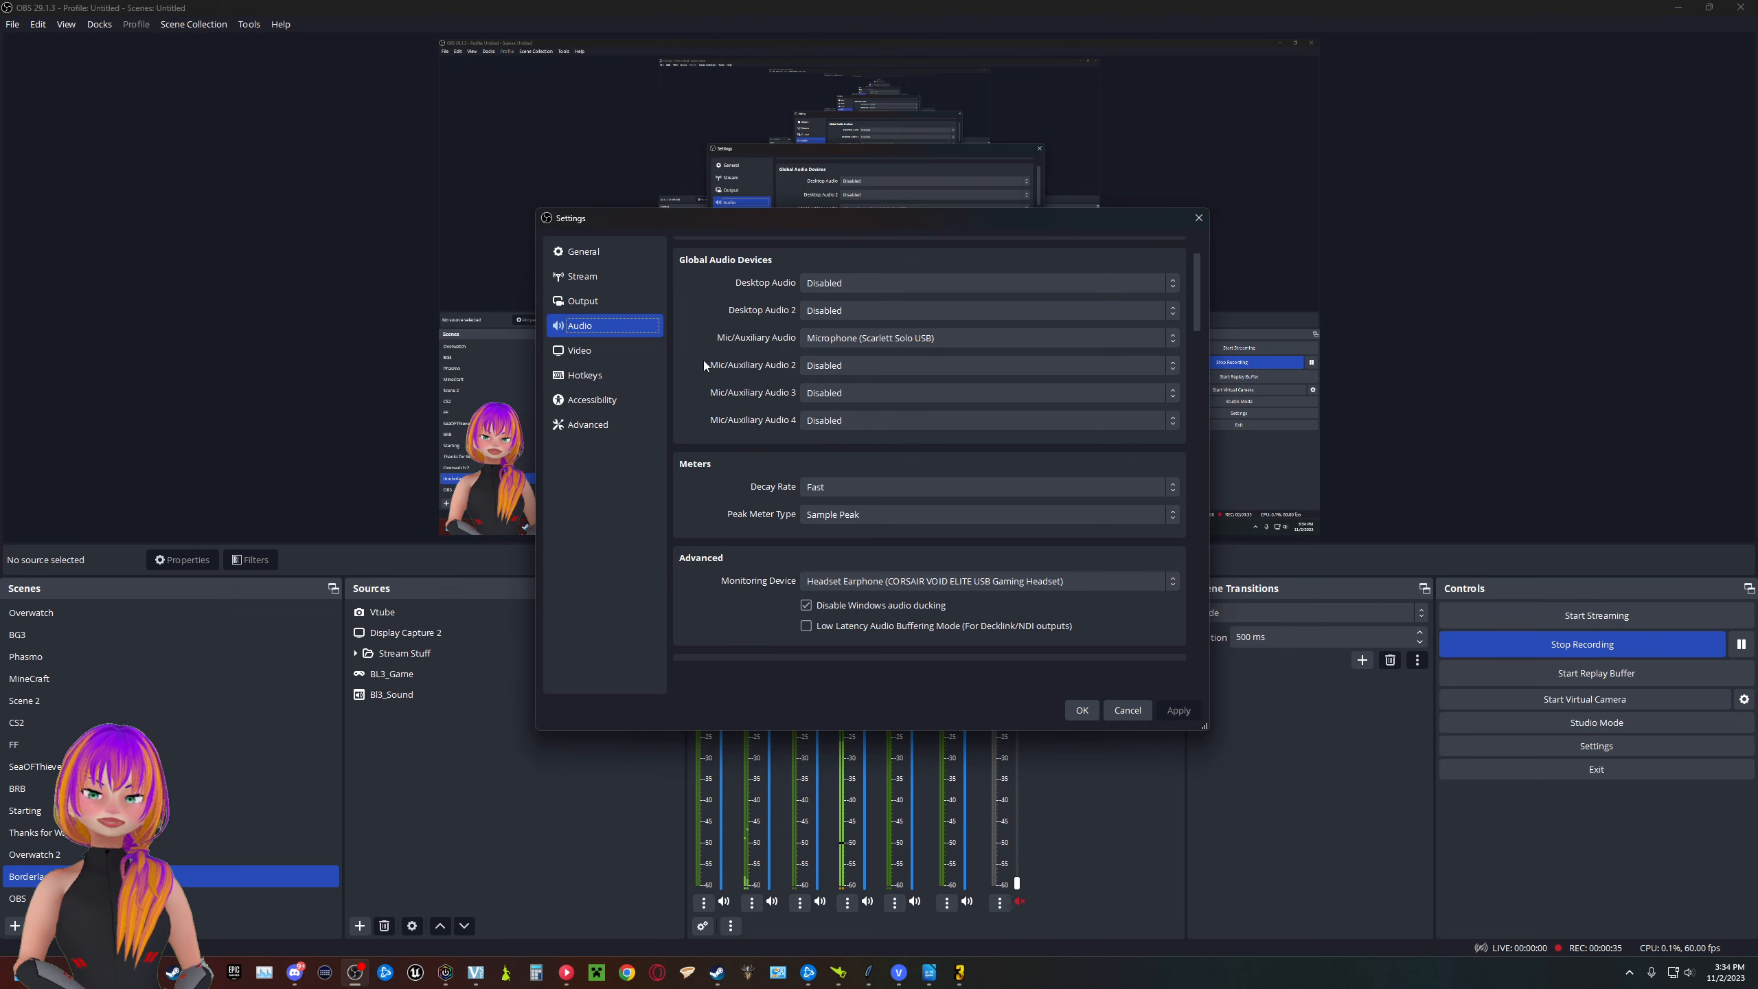
{"action": "scroll", "coordinate": [705, 346], "scroll_direction": "up", "scroll_amount": 1}
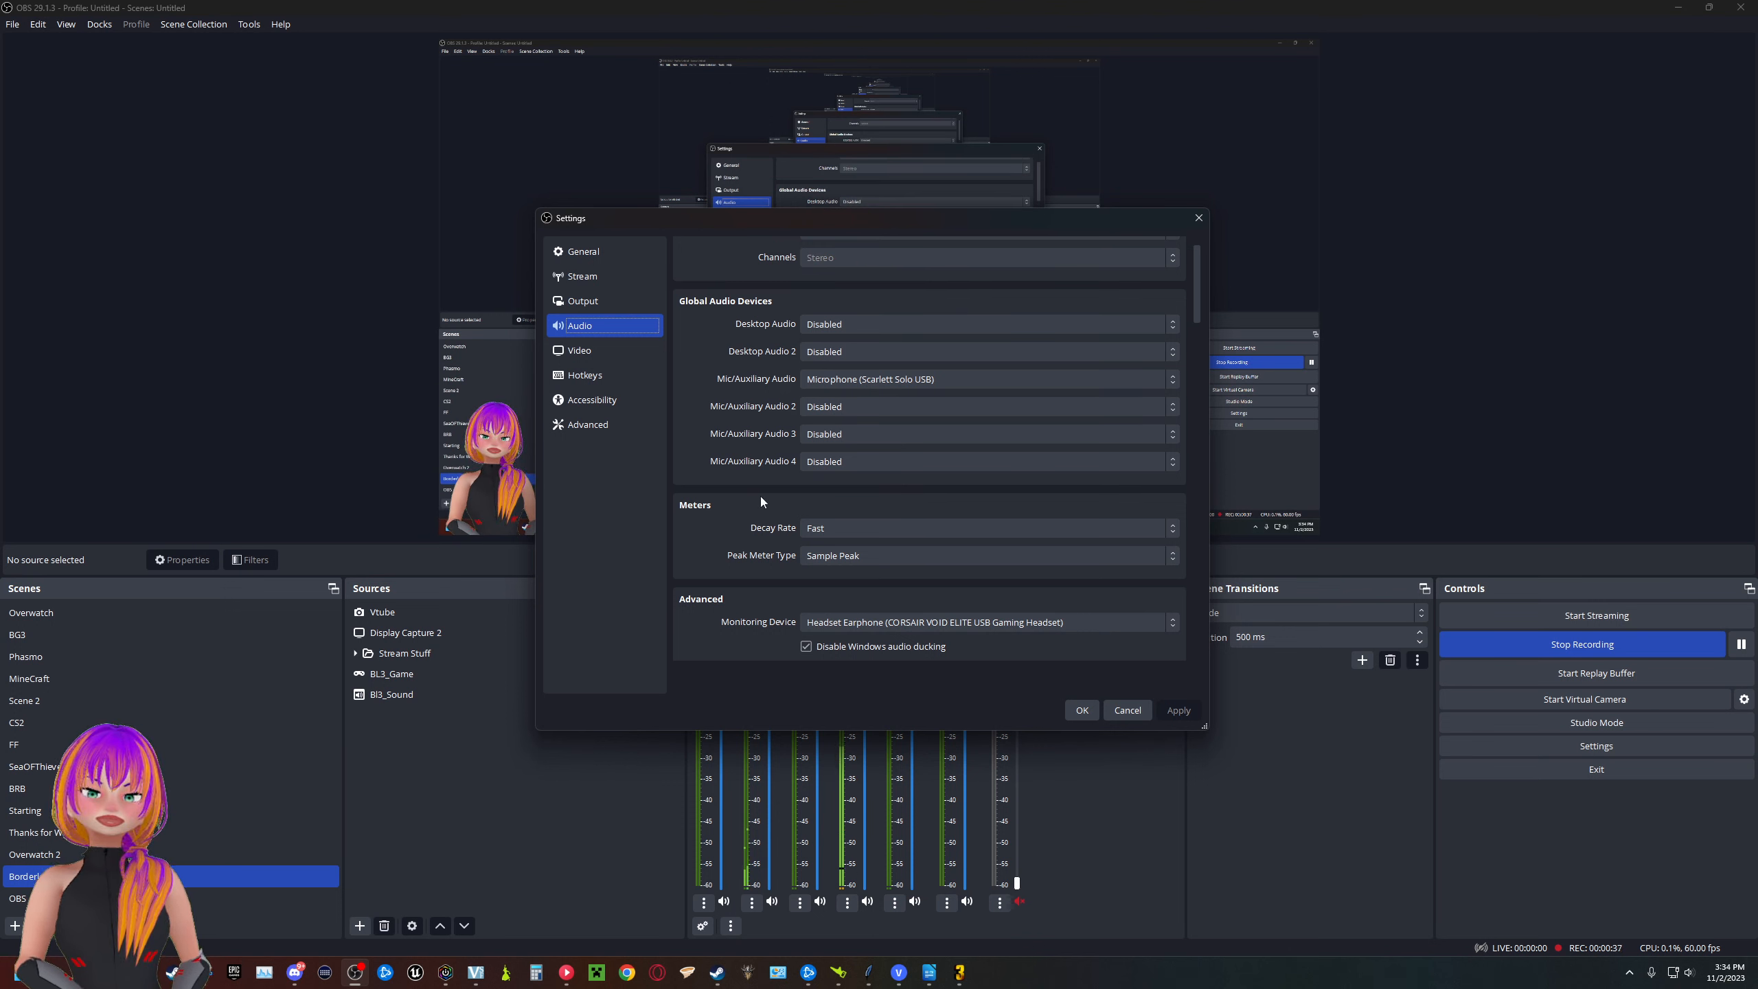
{"action": "scroll", "coordinate": [724, 499], "scroll_direction": "down", "scroll_amount": 4}
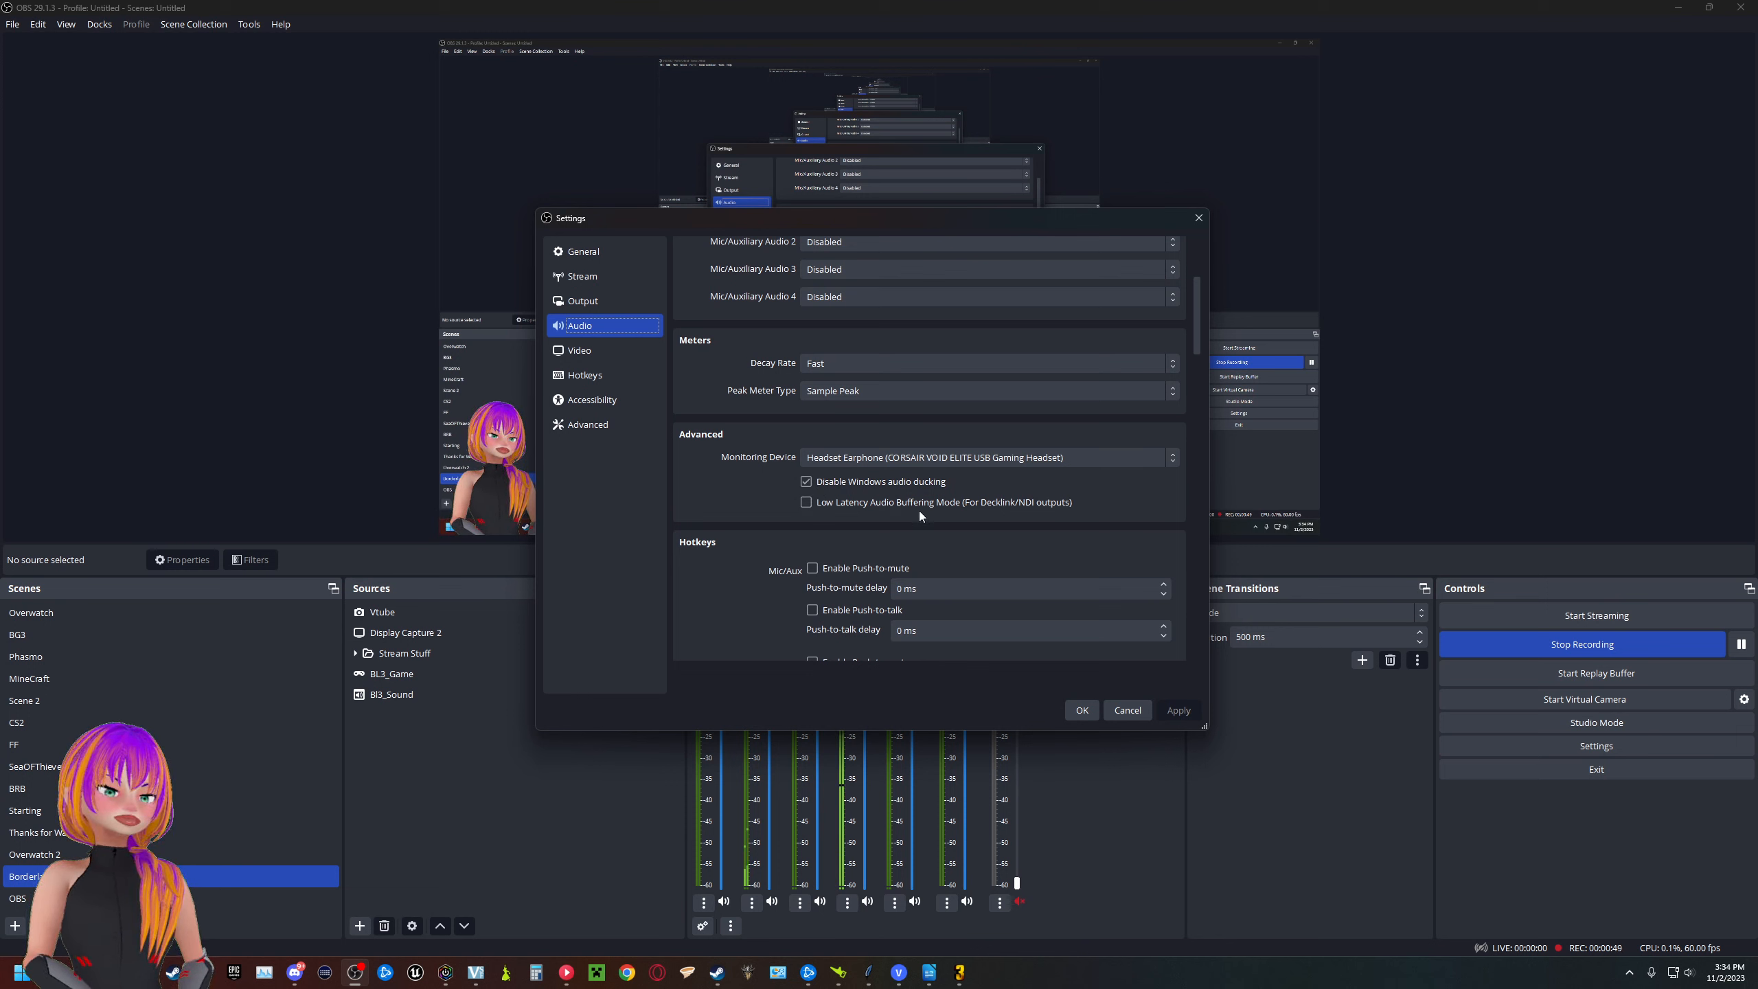
- Review the streaming and recording output settings, including their audio track assignments, and close the settings
{"action": "left_click", "coordinate": [614, 297]}
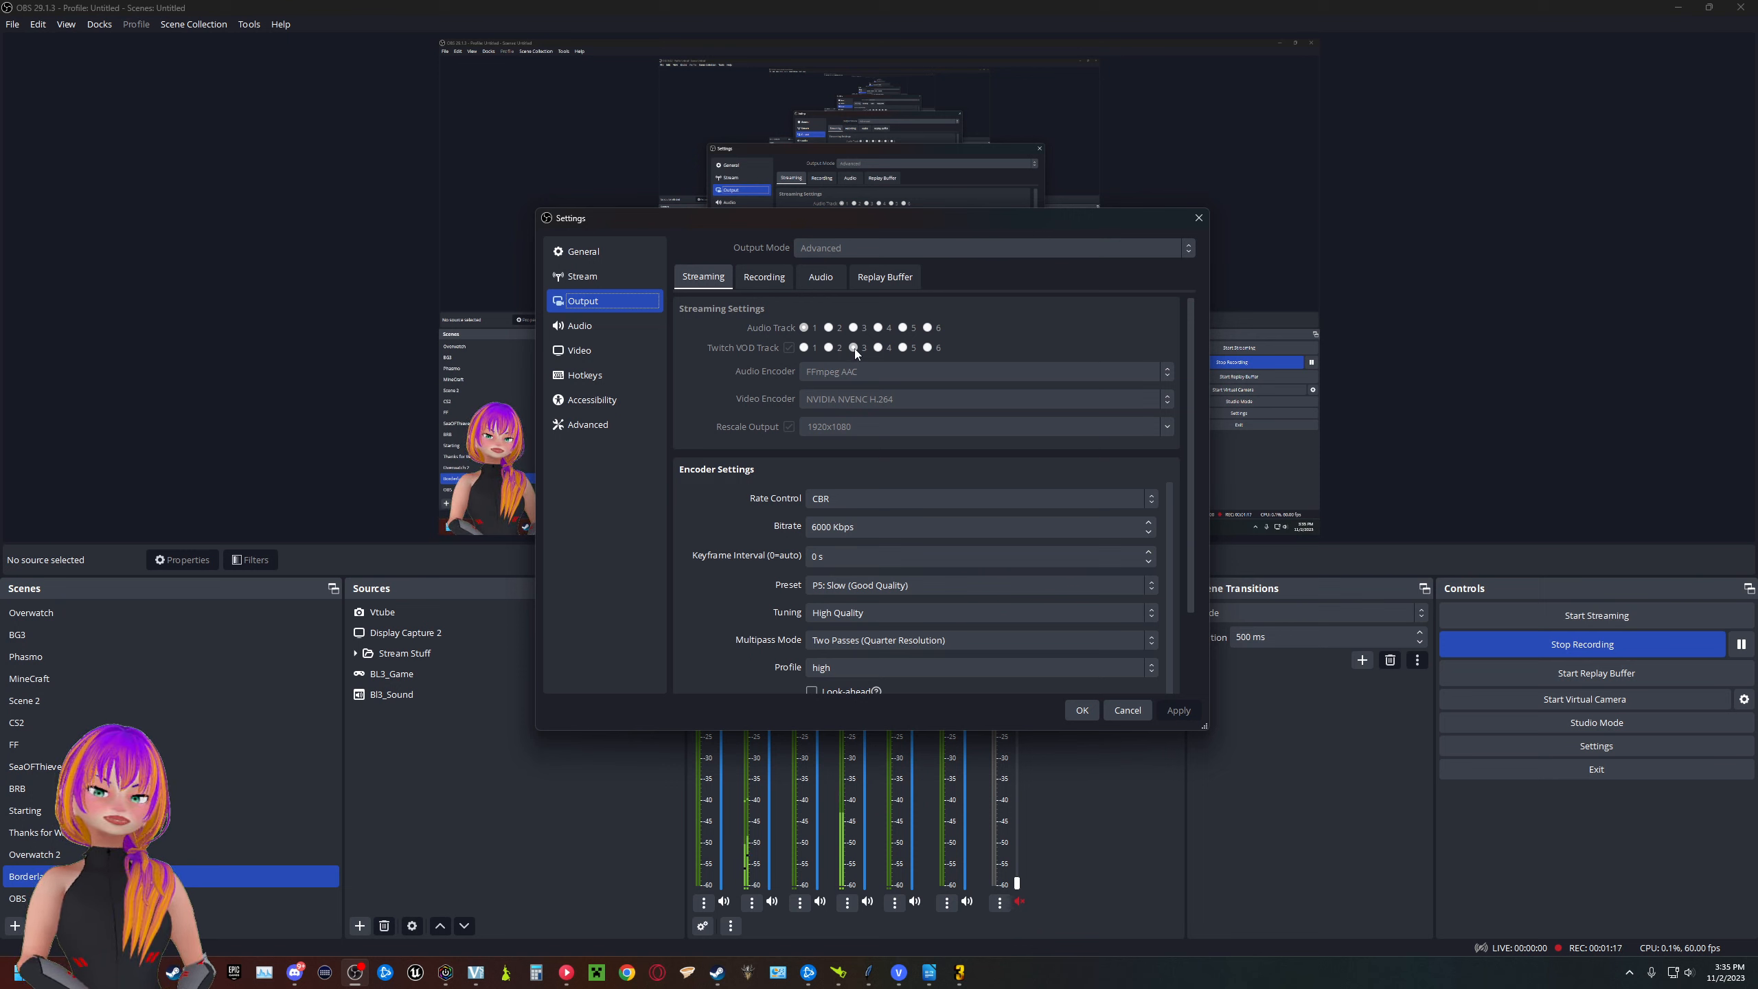
{"action": "left_click", "coordinate": [774, 278]}
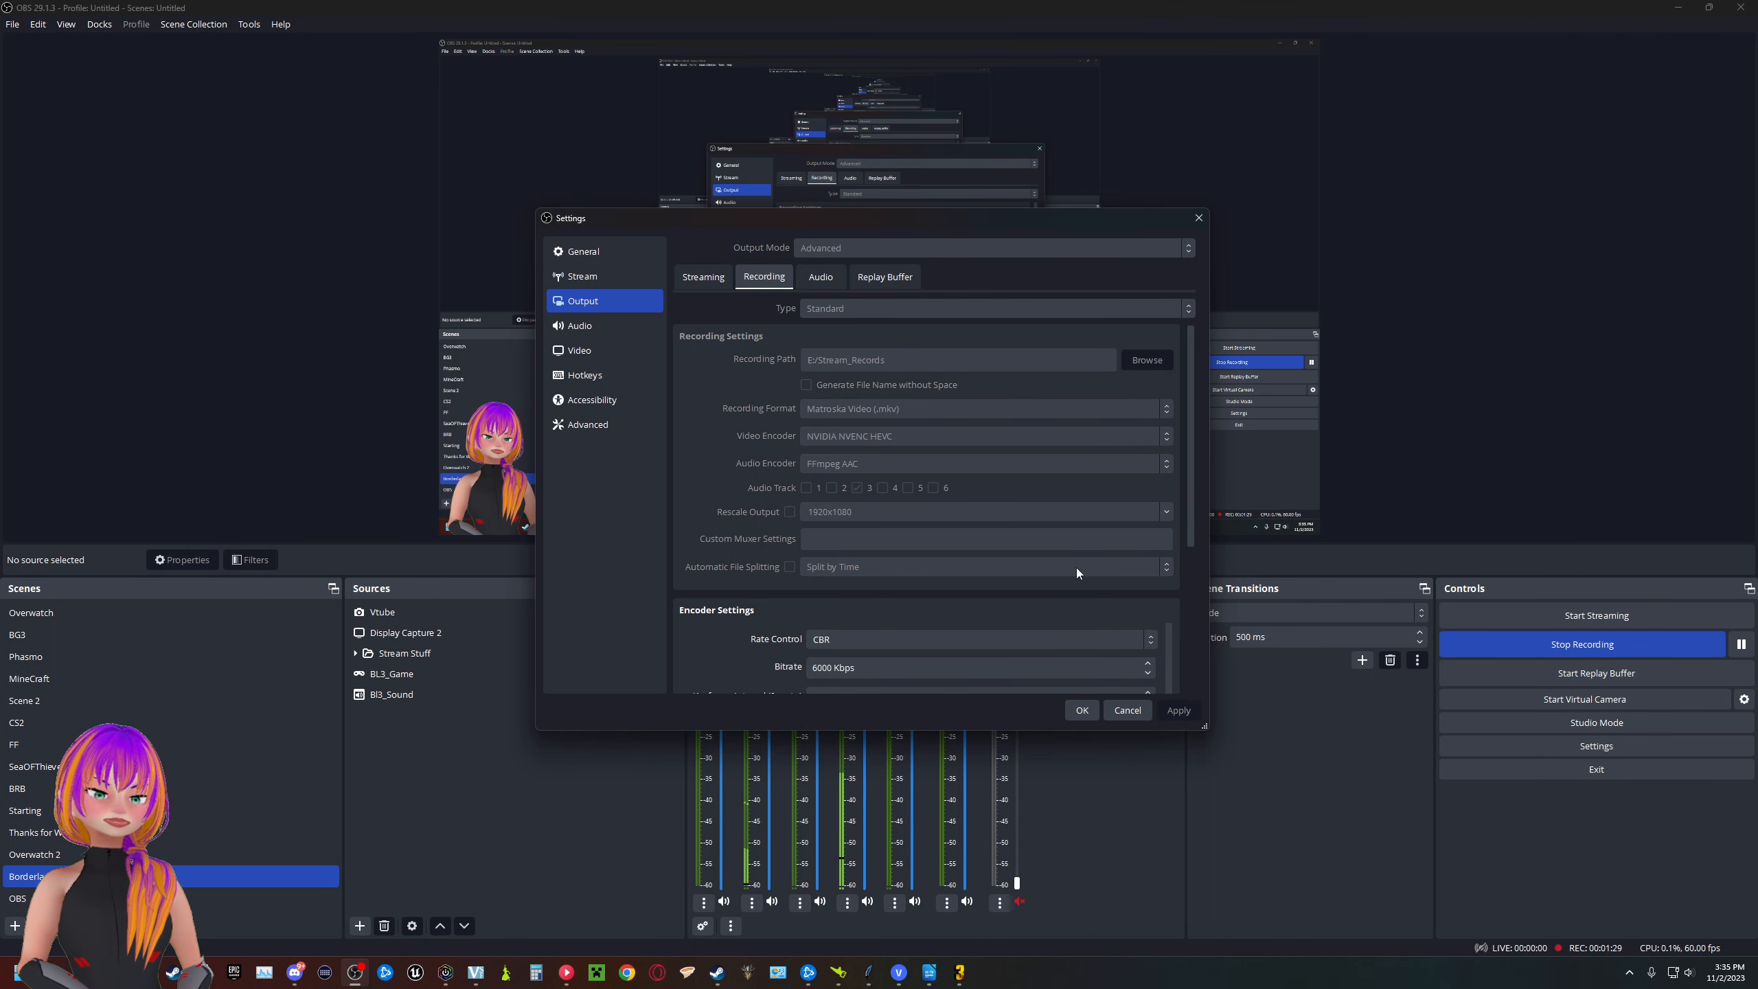
{"action": "left_click", "coordinate": [1088, 716]}
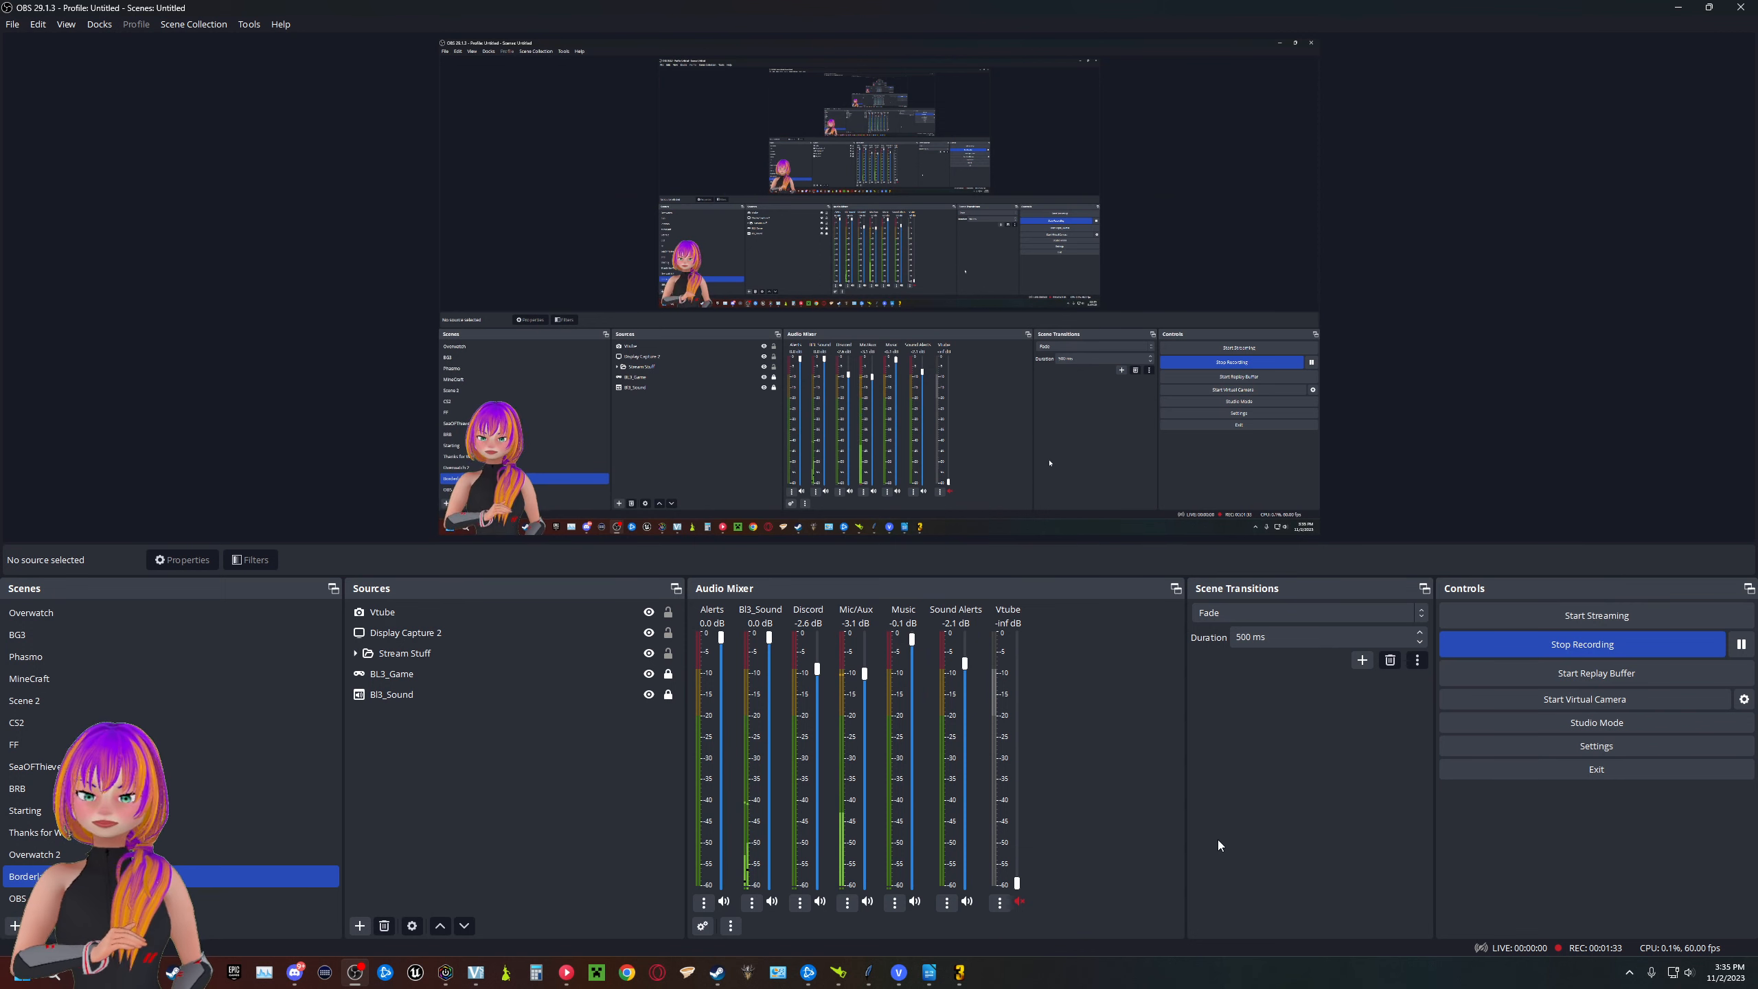
- Add a new Game Capture source to the Borderlands scene
{"action": "left_click", "coordinate": [423, 669]}
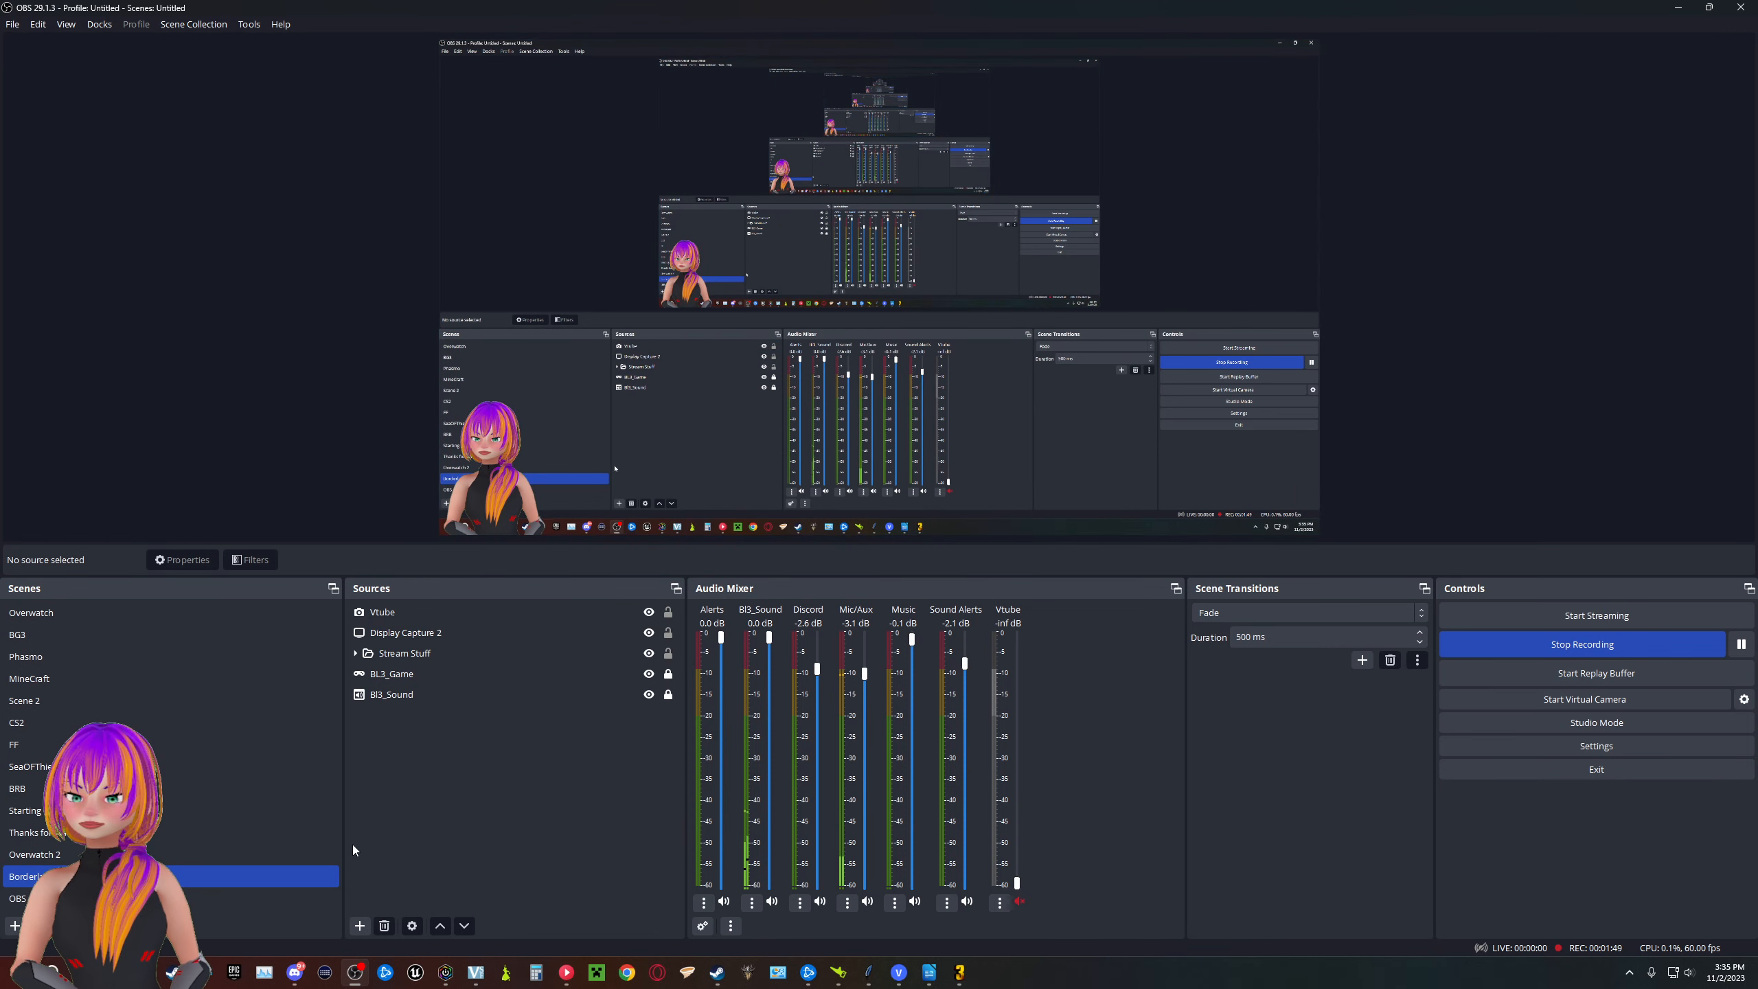
{"action": "left_click", "coordinate": [360, 926]}
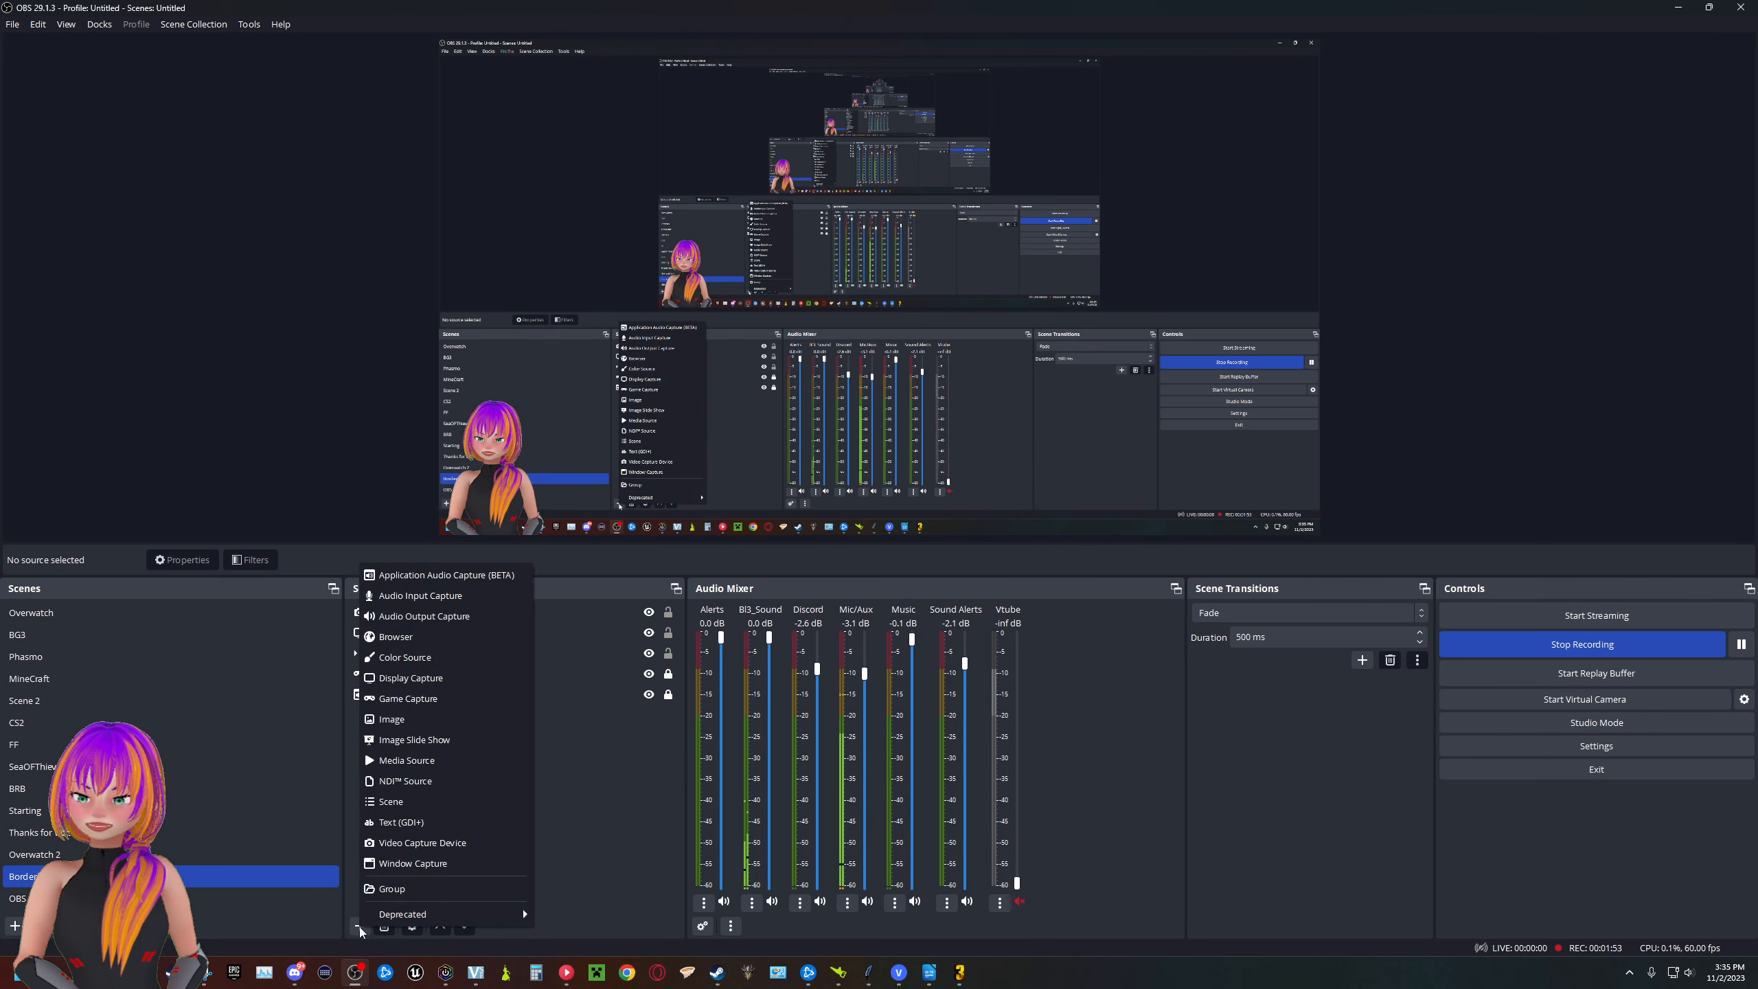
{"action": "left_click", "coordinate": [432, 698]}
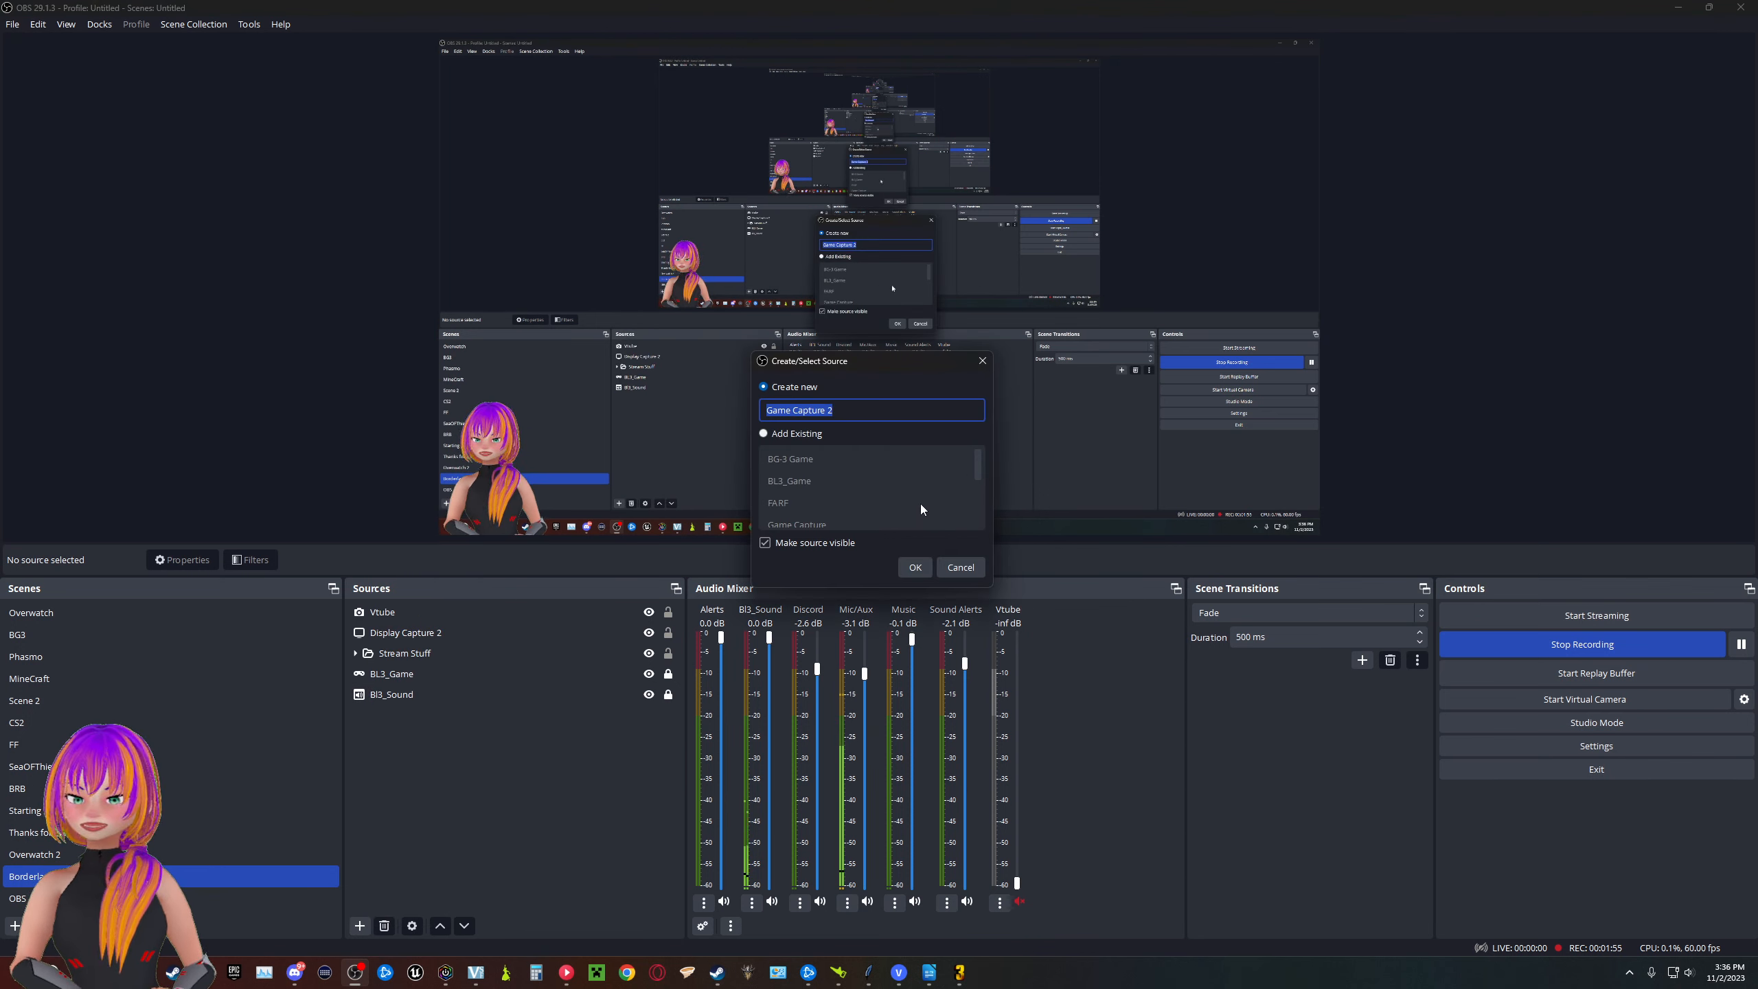
{"action": "left_click", "coordinate": [919, 563]}
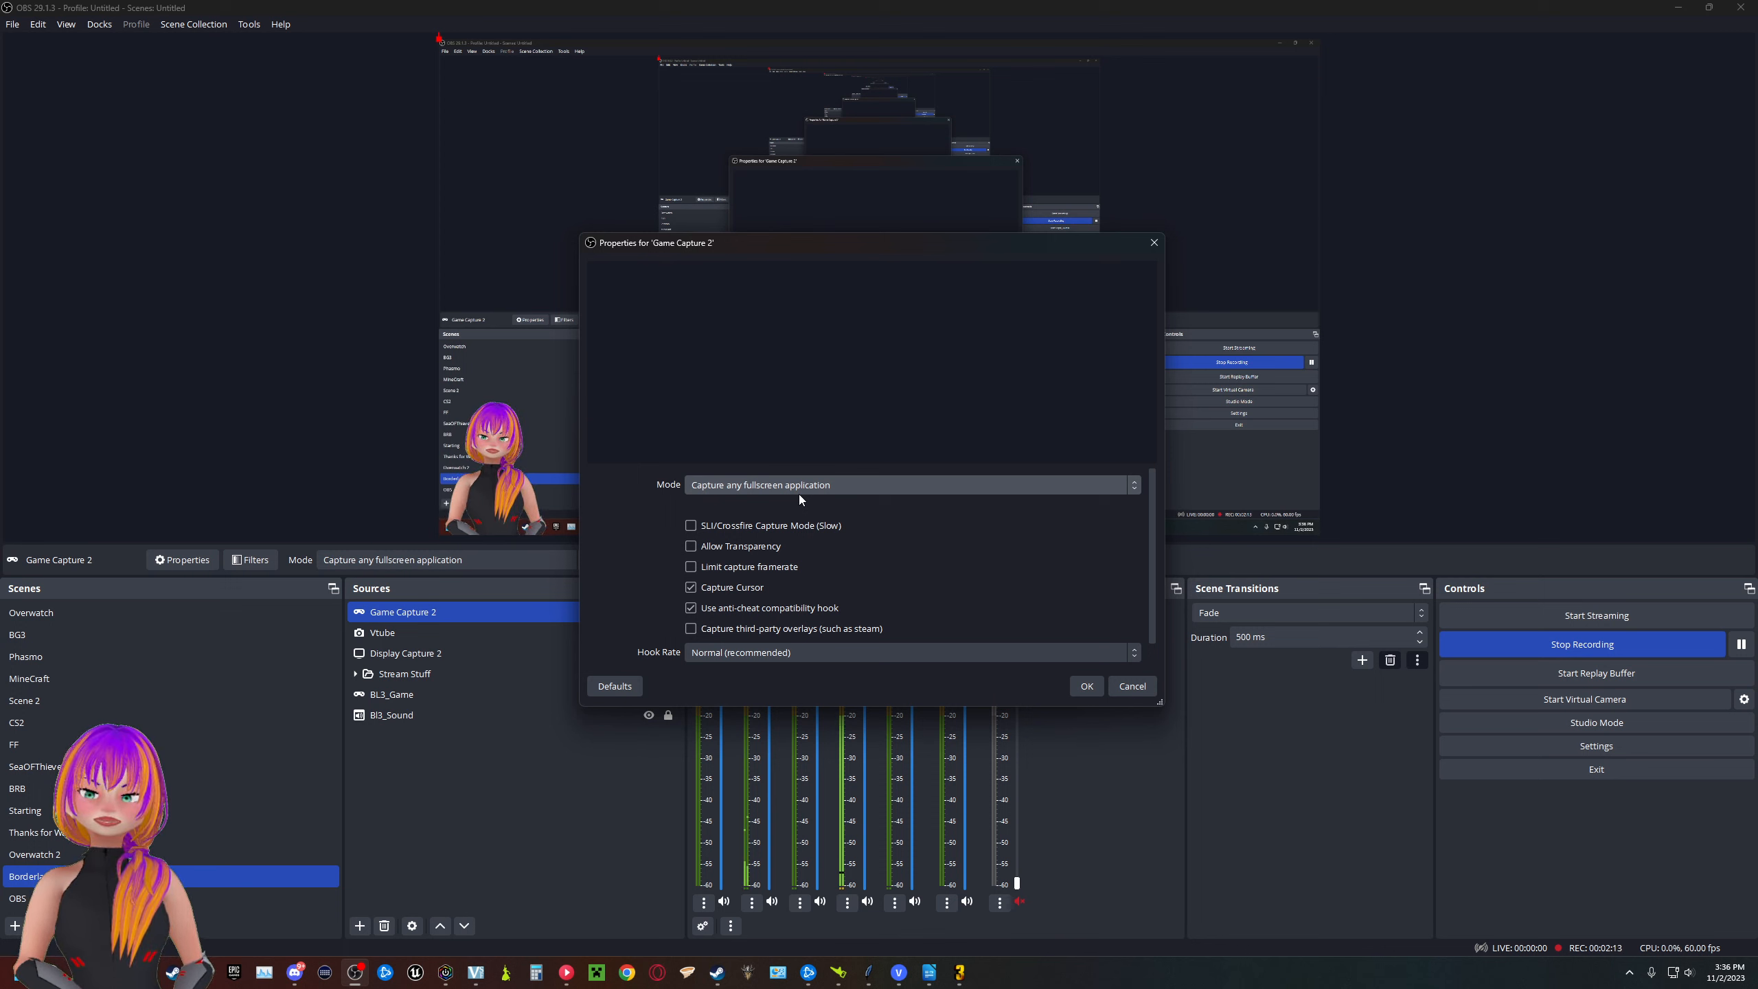
- Set the game capture to Capture specific window and choose the [Borderlands3.exe]: Borderlands 3 window
{"action": "left_click", "coordinate": [849, 487]}
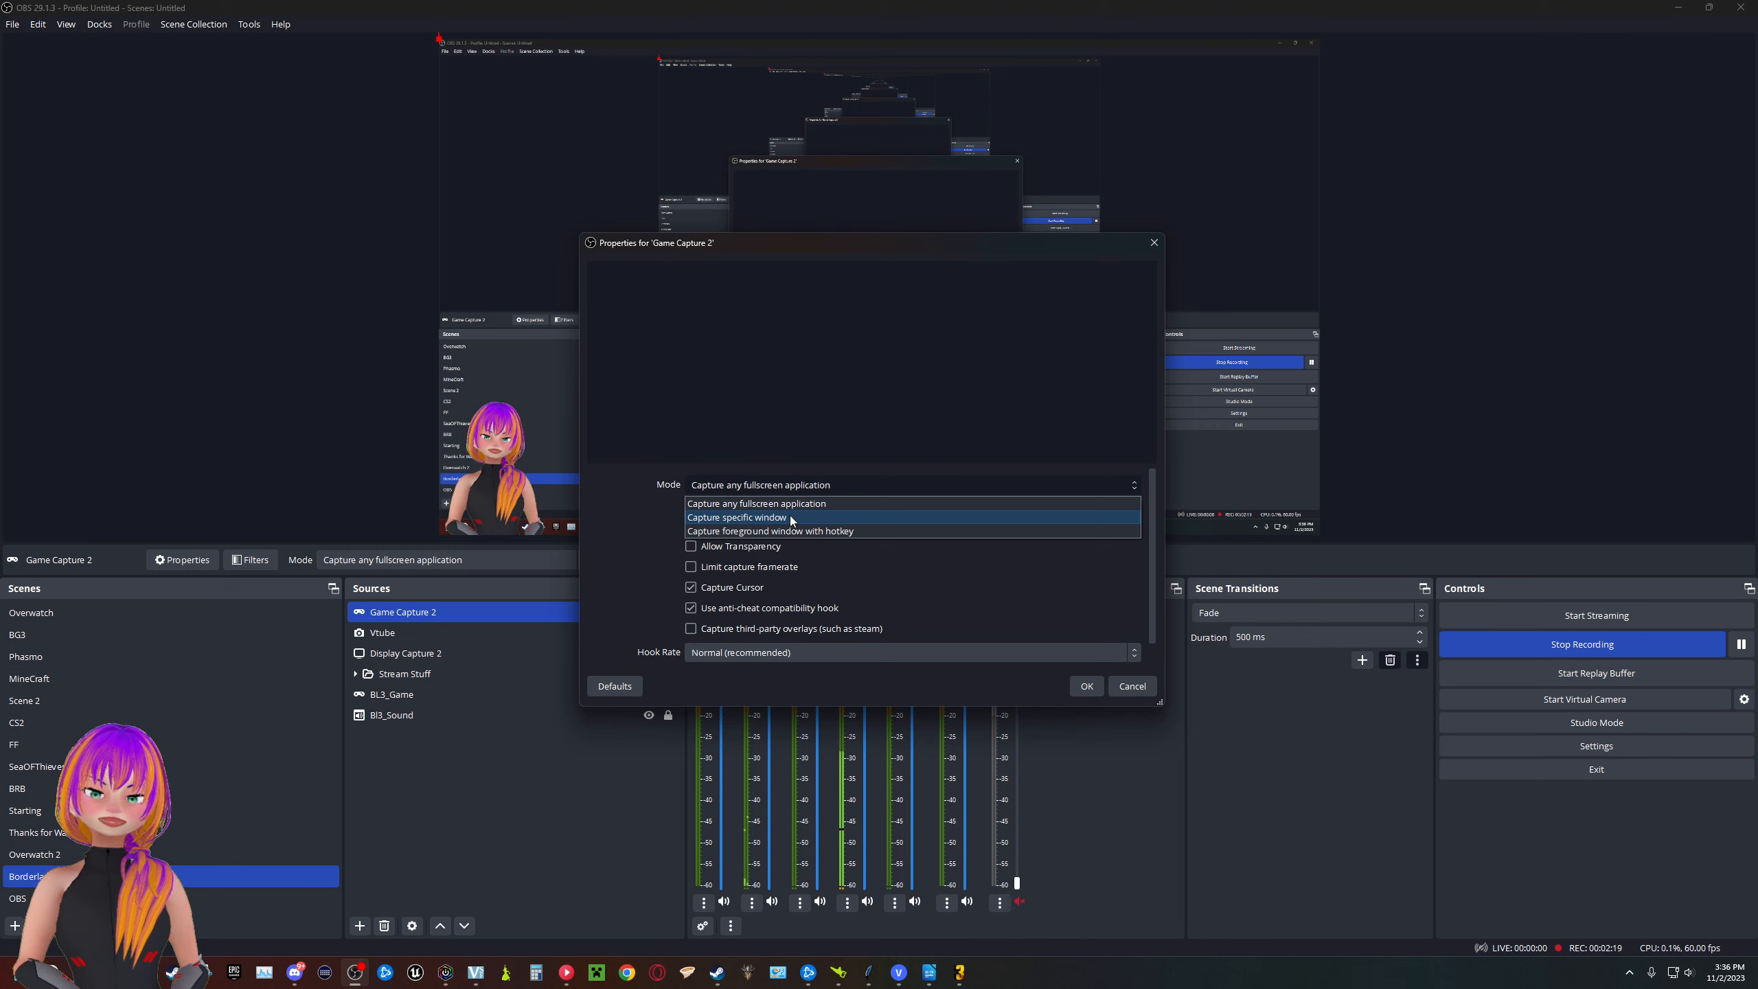
{"action": "left_click", "coordinate": [793, 518]}
{"action": "left_click", "coordinate": [830, 516]}
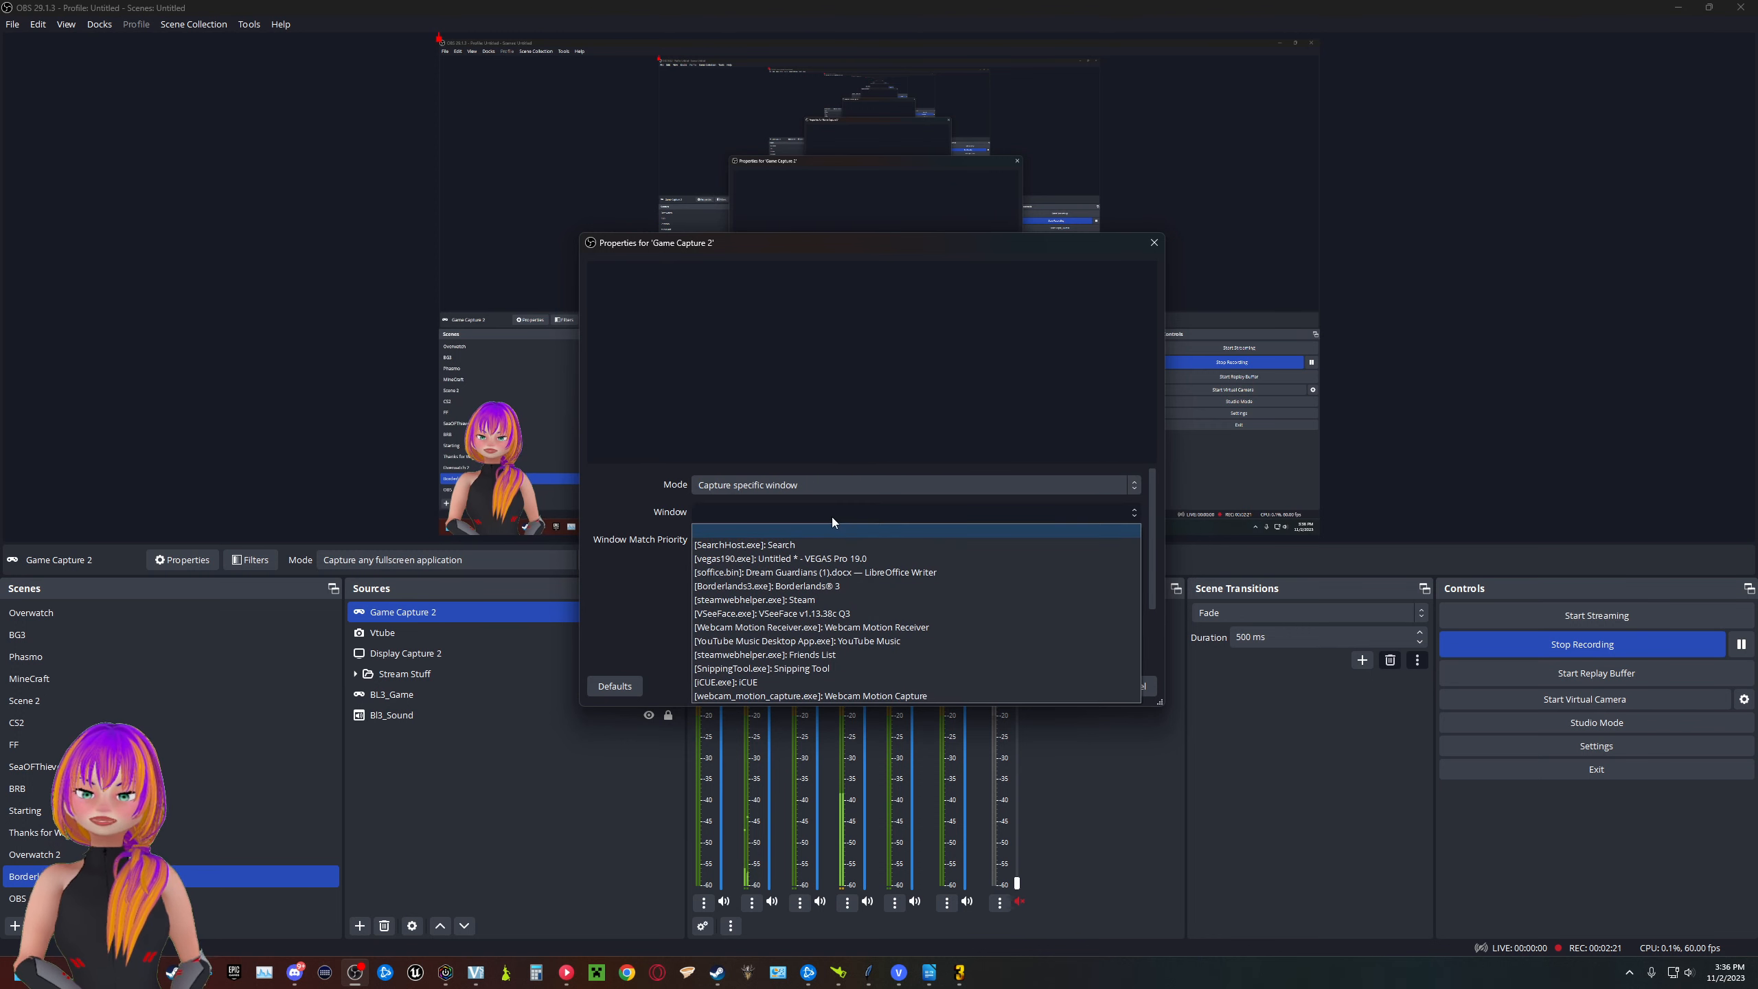
{"action": "left_click", "coordinate": [824, 585]}
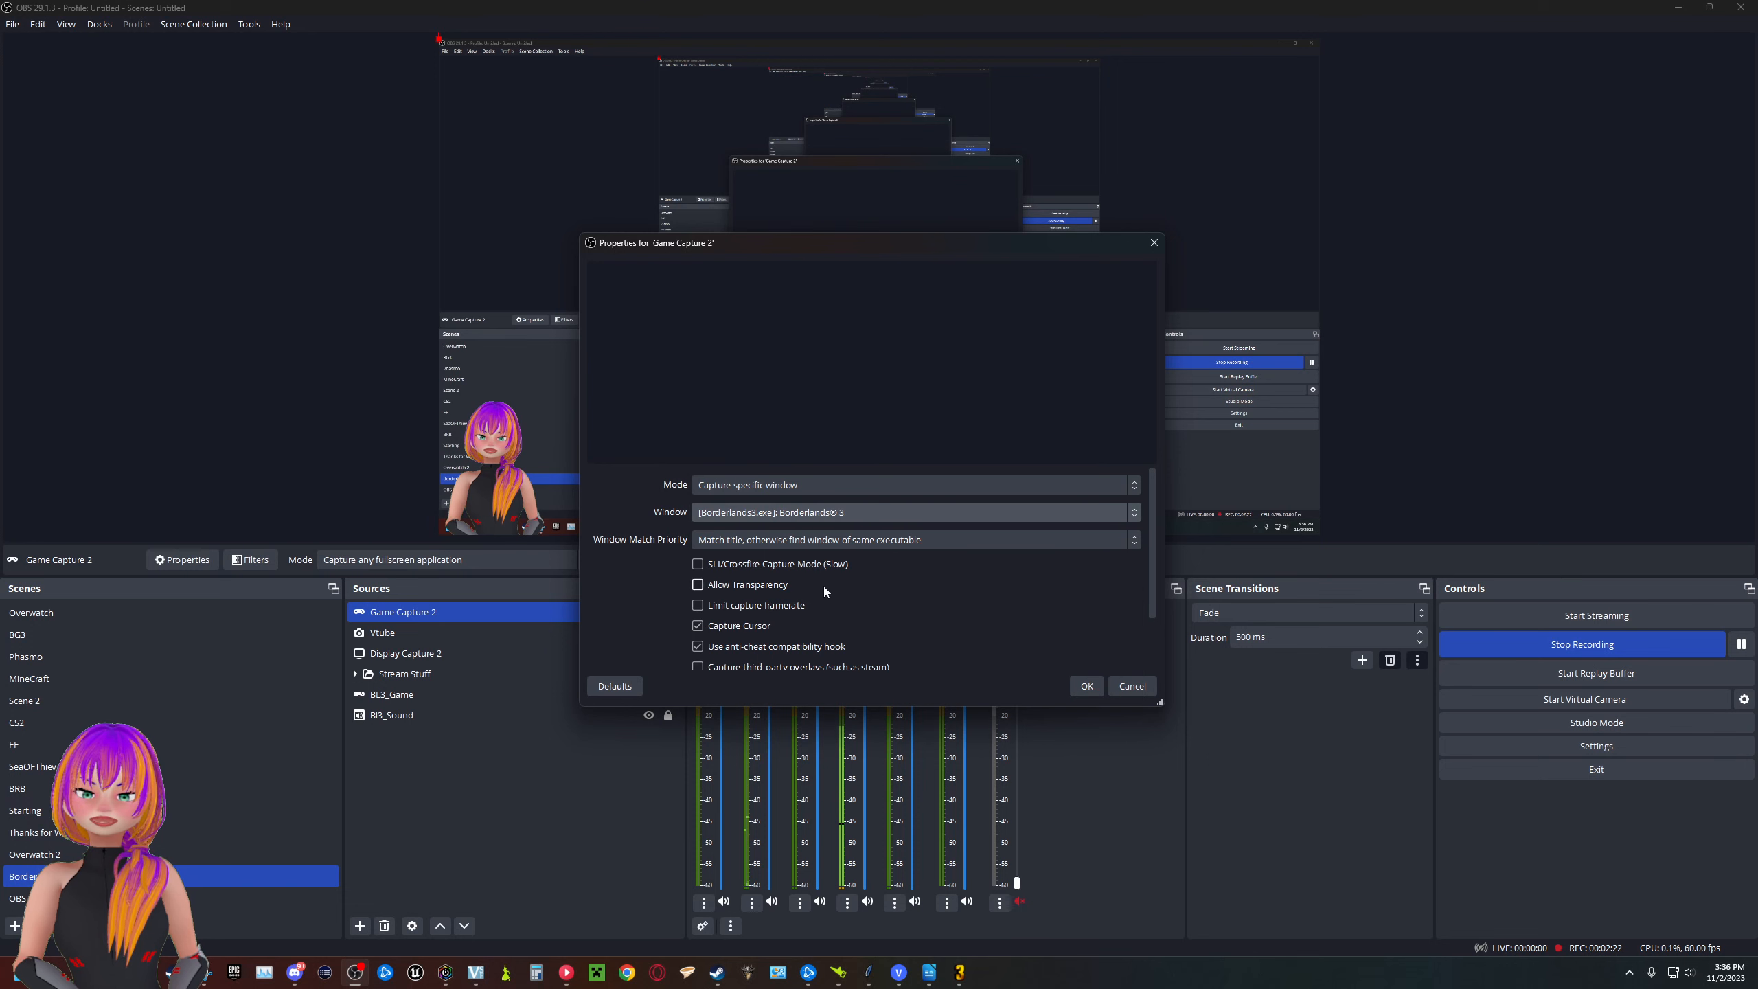
- Set the game capture's window match priority to "Match title, otherwise find window of same executable" and accept the properties
{"action": "left_click", "coordinate": [909, 539]}
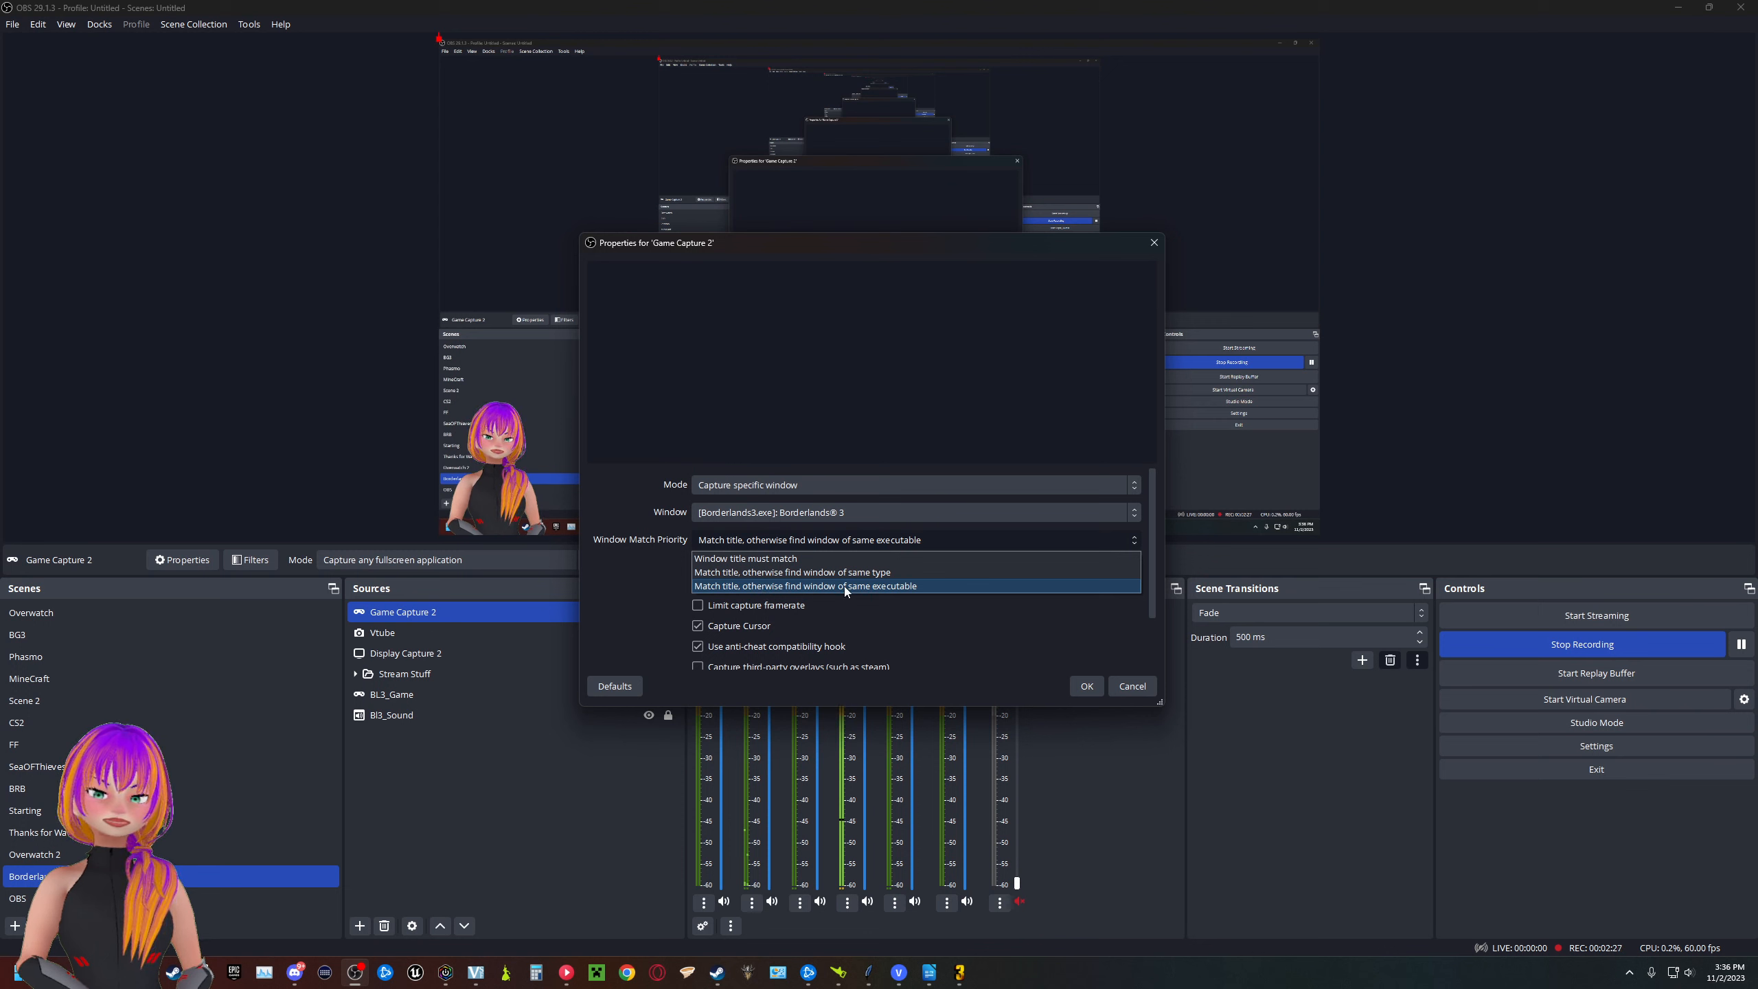
{"action": "left_click", "coordinate": [843, 585]}
{"action": "scroll", "coordinate": [847, 609], "scroll_direction": "down", "scroll_amount": 2}
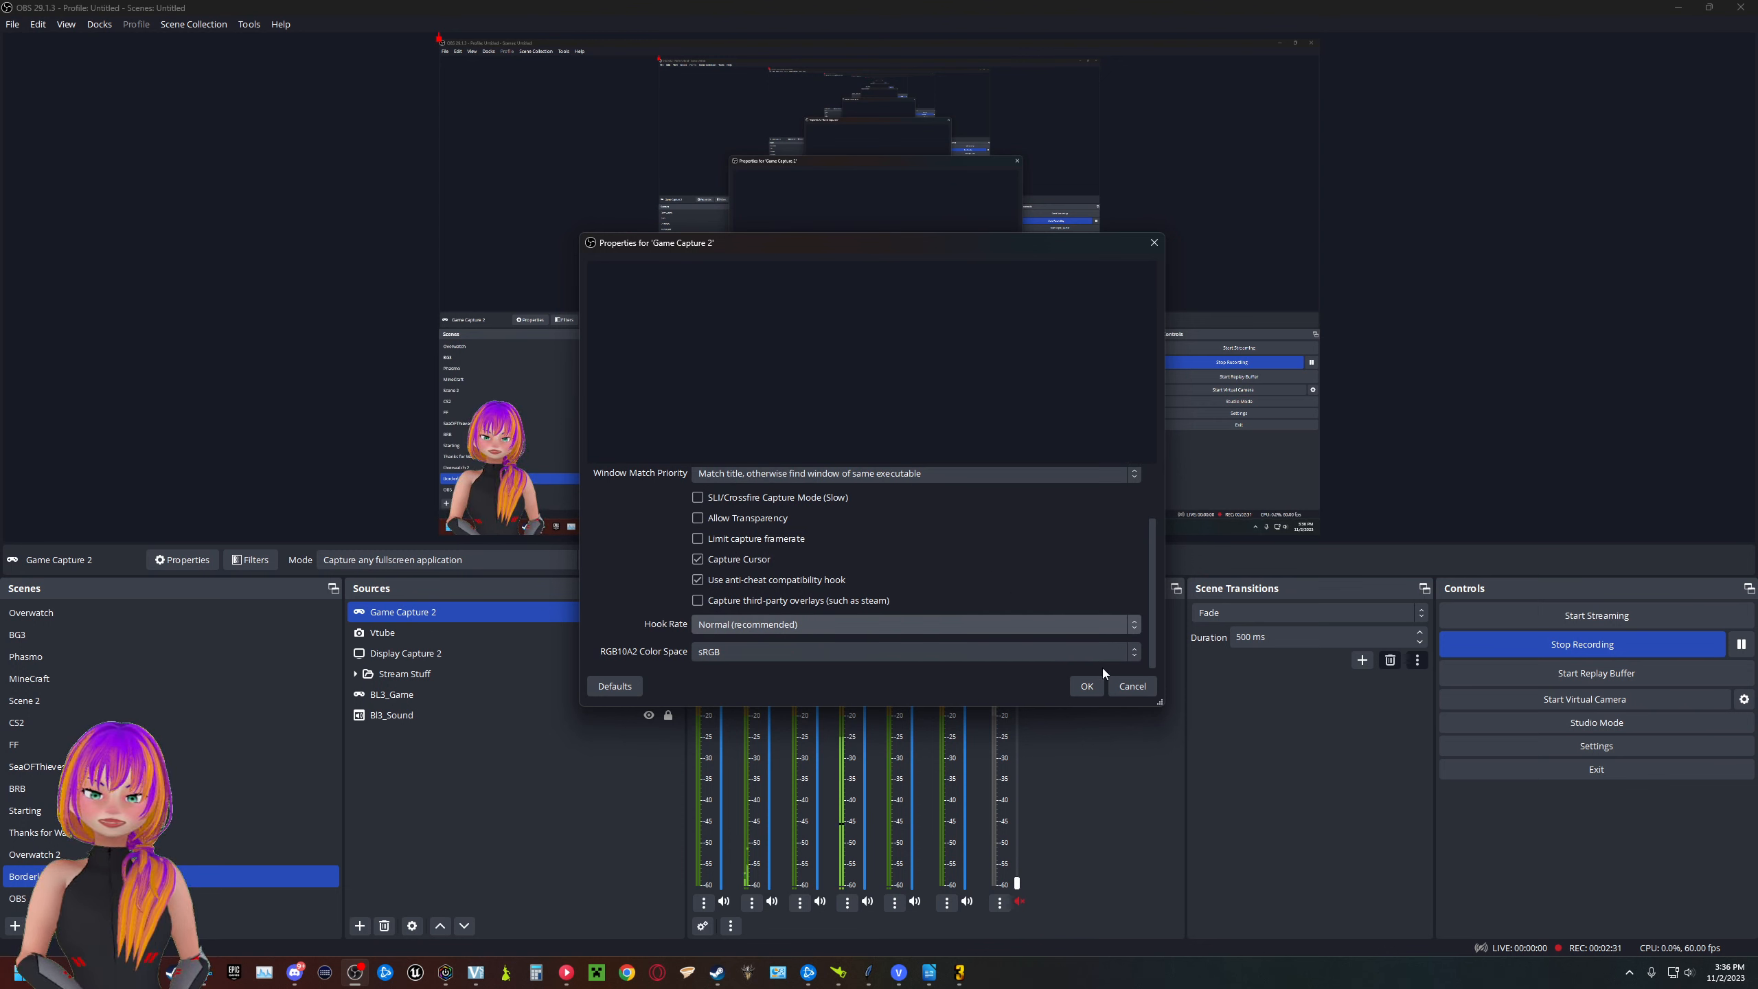
{"action": "left_click_drag", "start_coordinate": [844, 240], "coordinate": [725, 204]}
{"action": "left_click", "coordinate": [968, 650]}
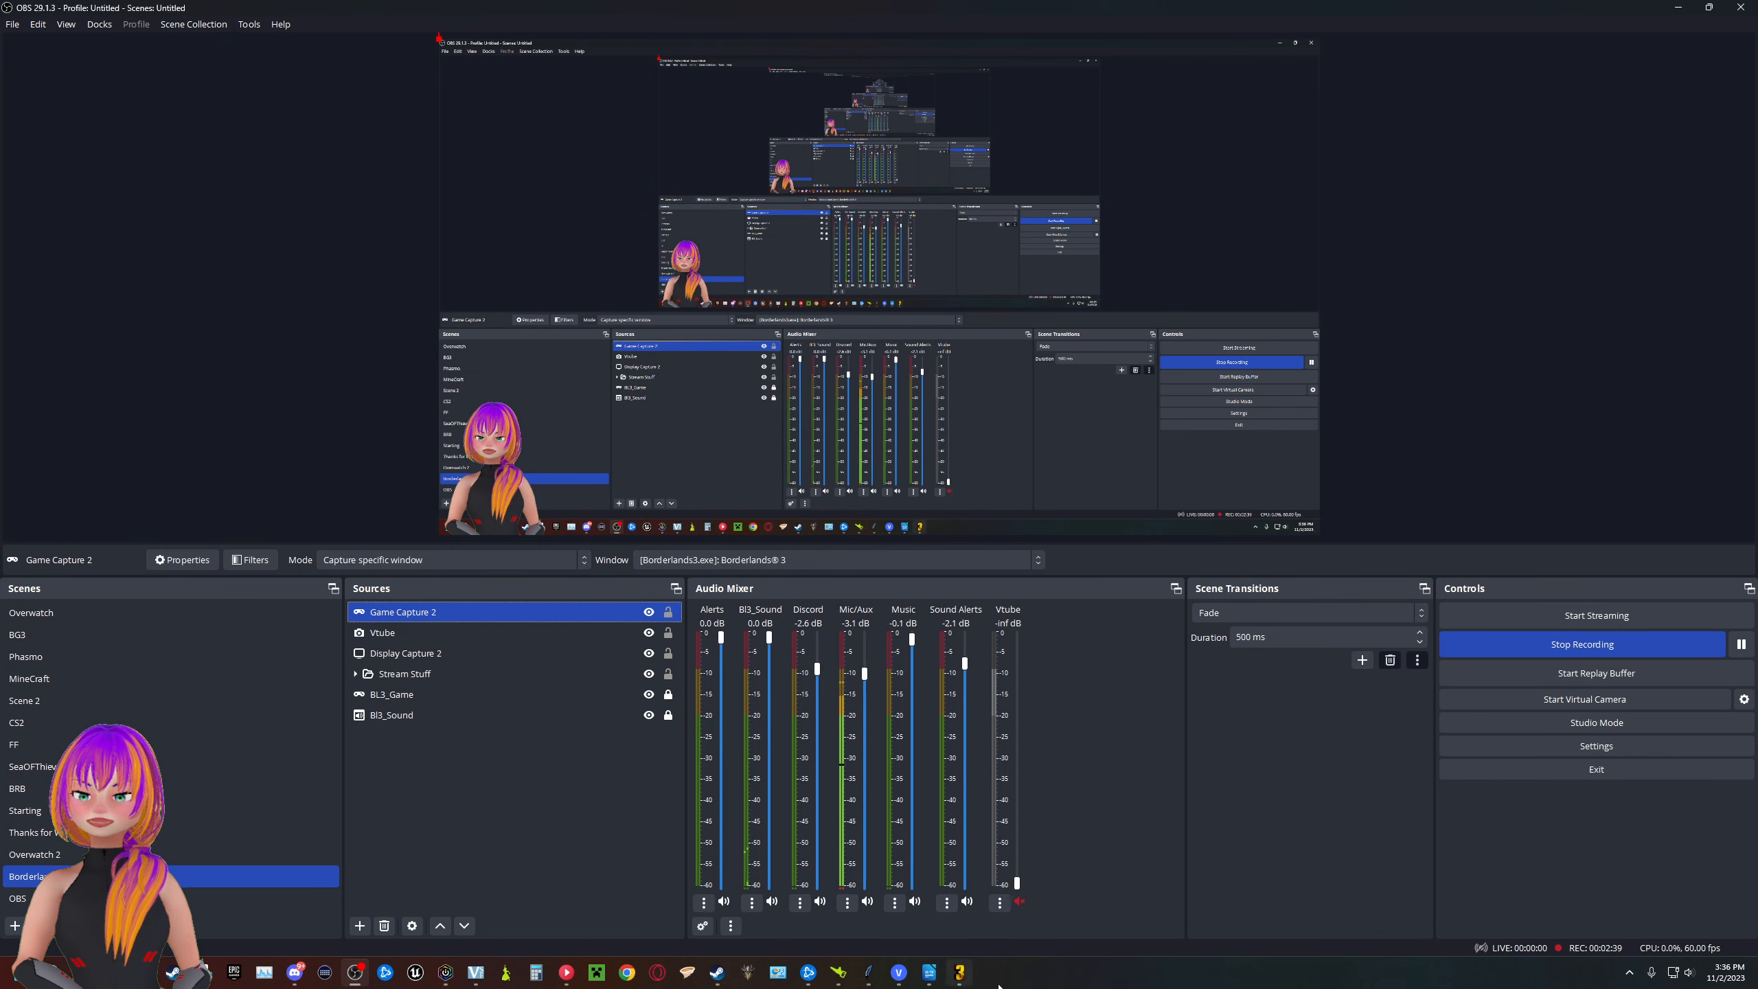
- Add a new Application Audio Capture (BETA) source to the Borderlands scene
{"action": "mouse_move", "coordinate": [960, 974]}
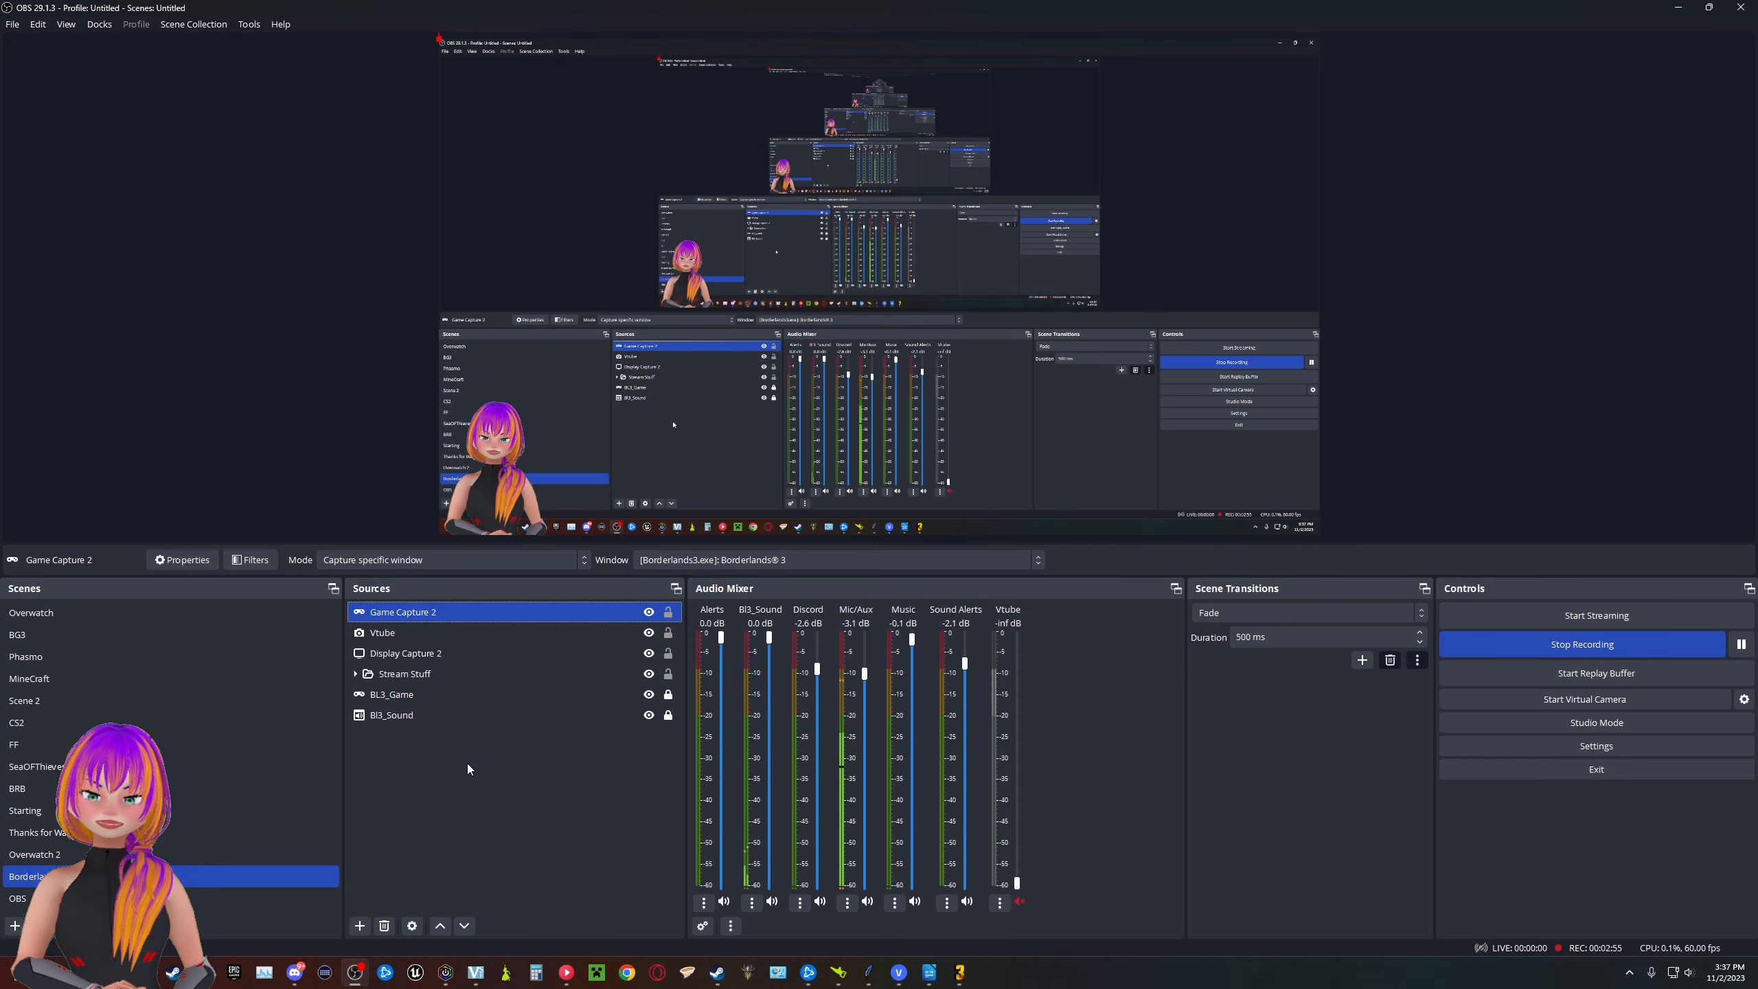
{"action": "left_click", "coordinate": [359, 926]}
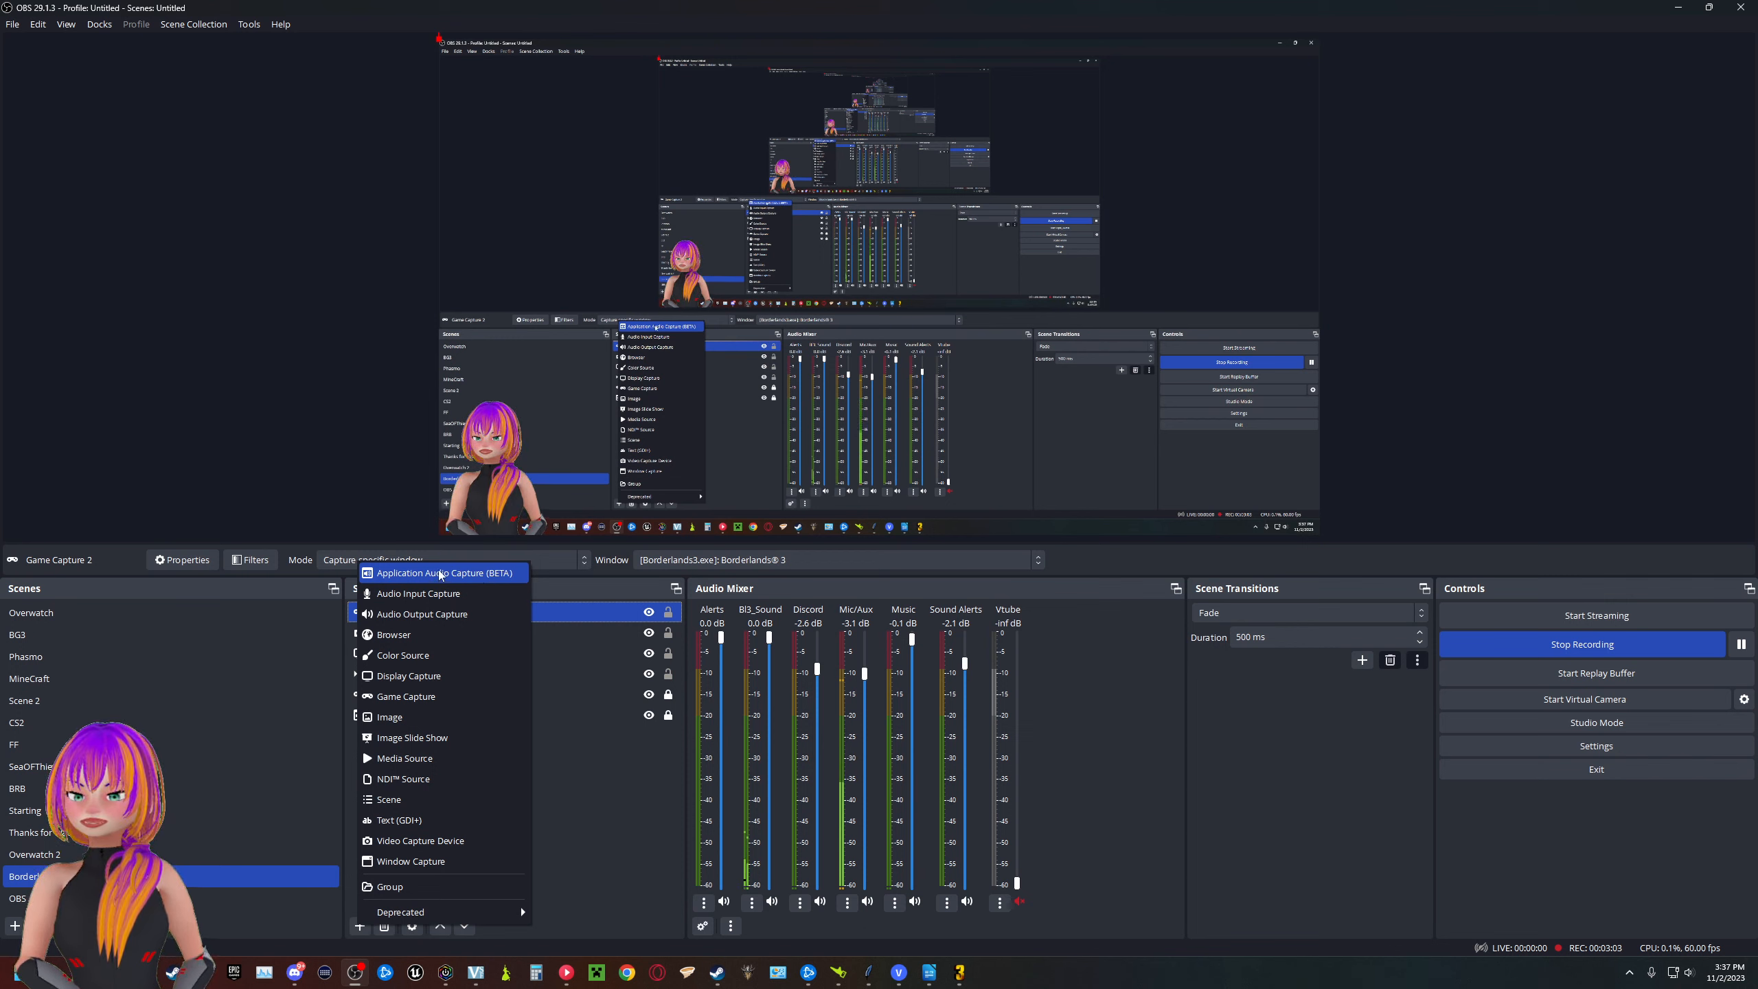
{"action": "left_click", "coordinate": [488, 574]}
{"action": "left_click", "coordinate": [915, 567]}
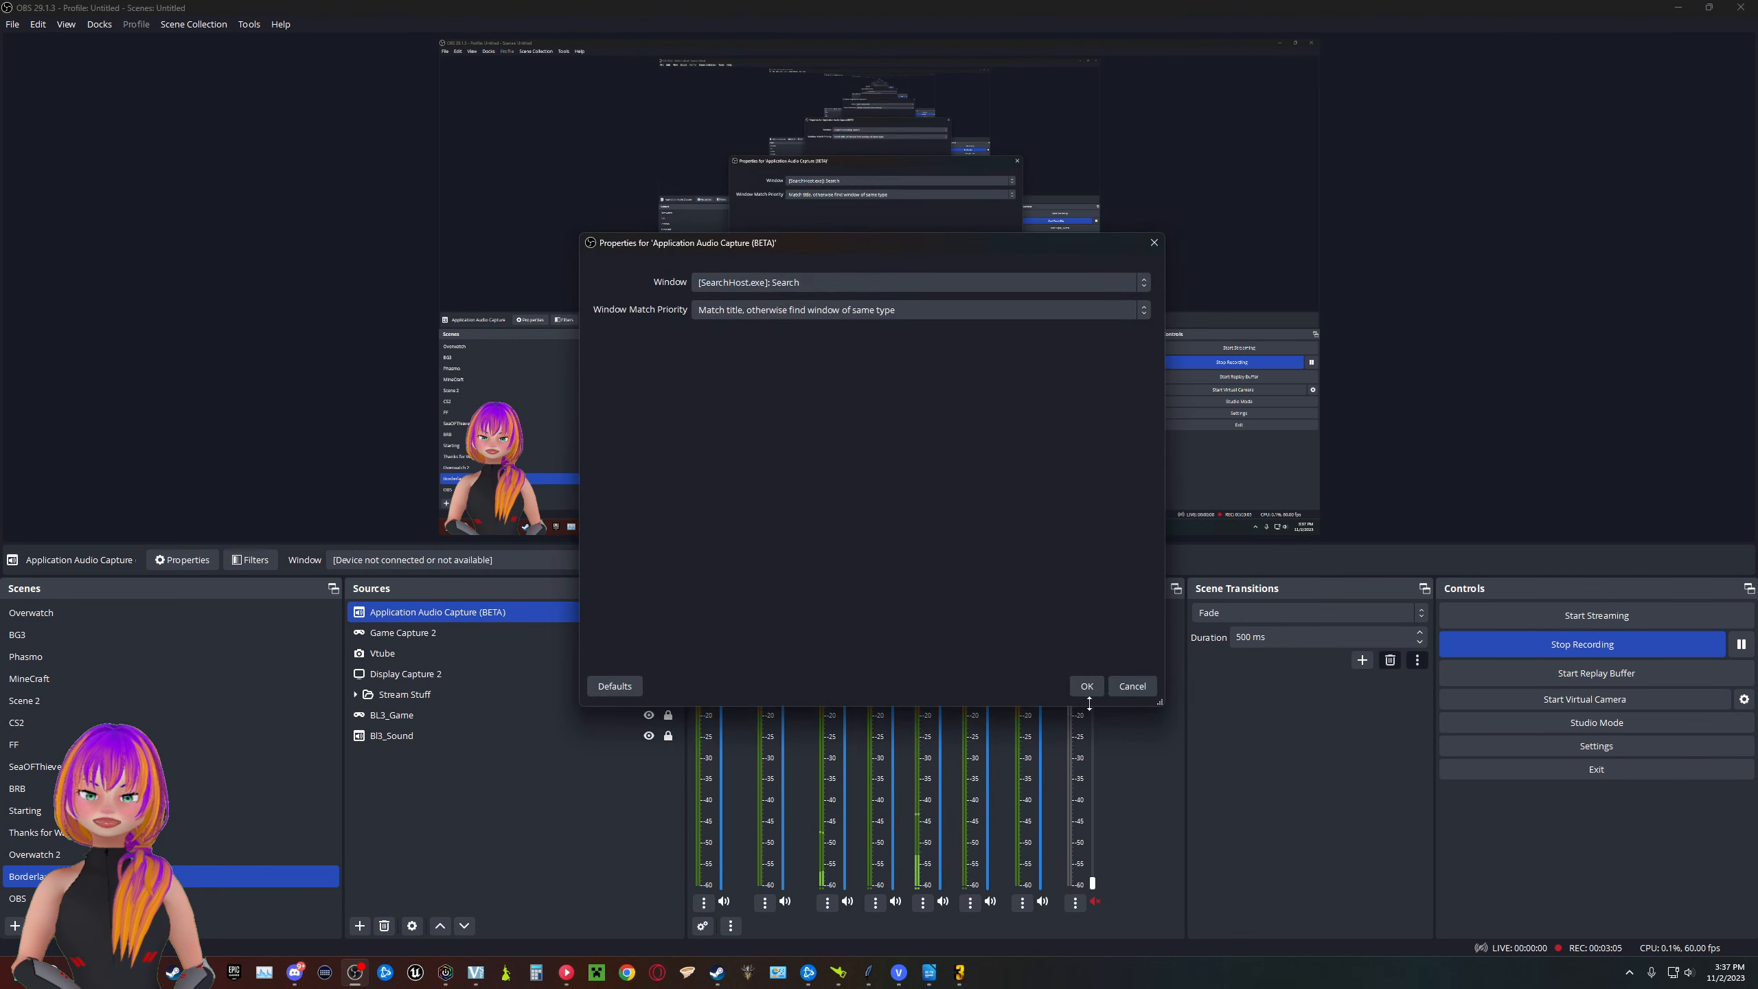
- Set the application audio capture's window to [Borderlands3.exe]: Borderlands 3
{"action": "left_click_drag", "start_coordinate": [811, 259], "coordinate": [740, 252]}
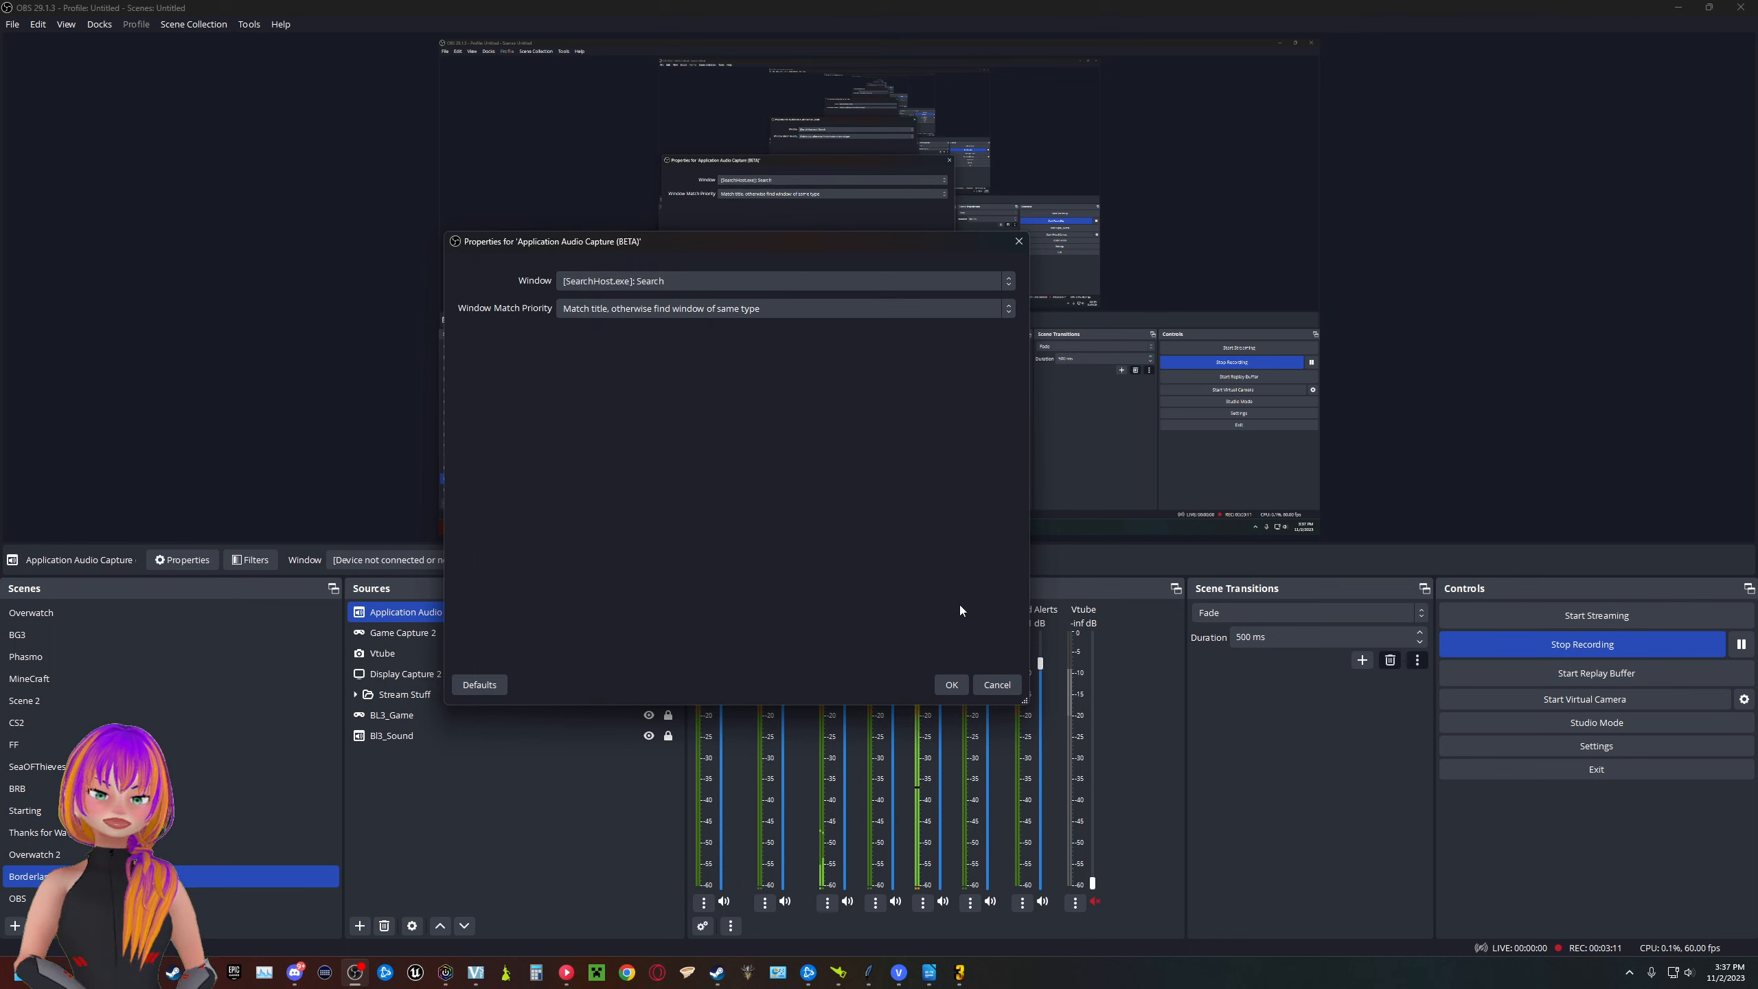
{"action": "left_click", "coordinate": [705, 278]}
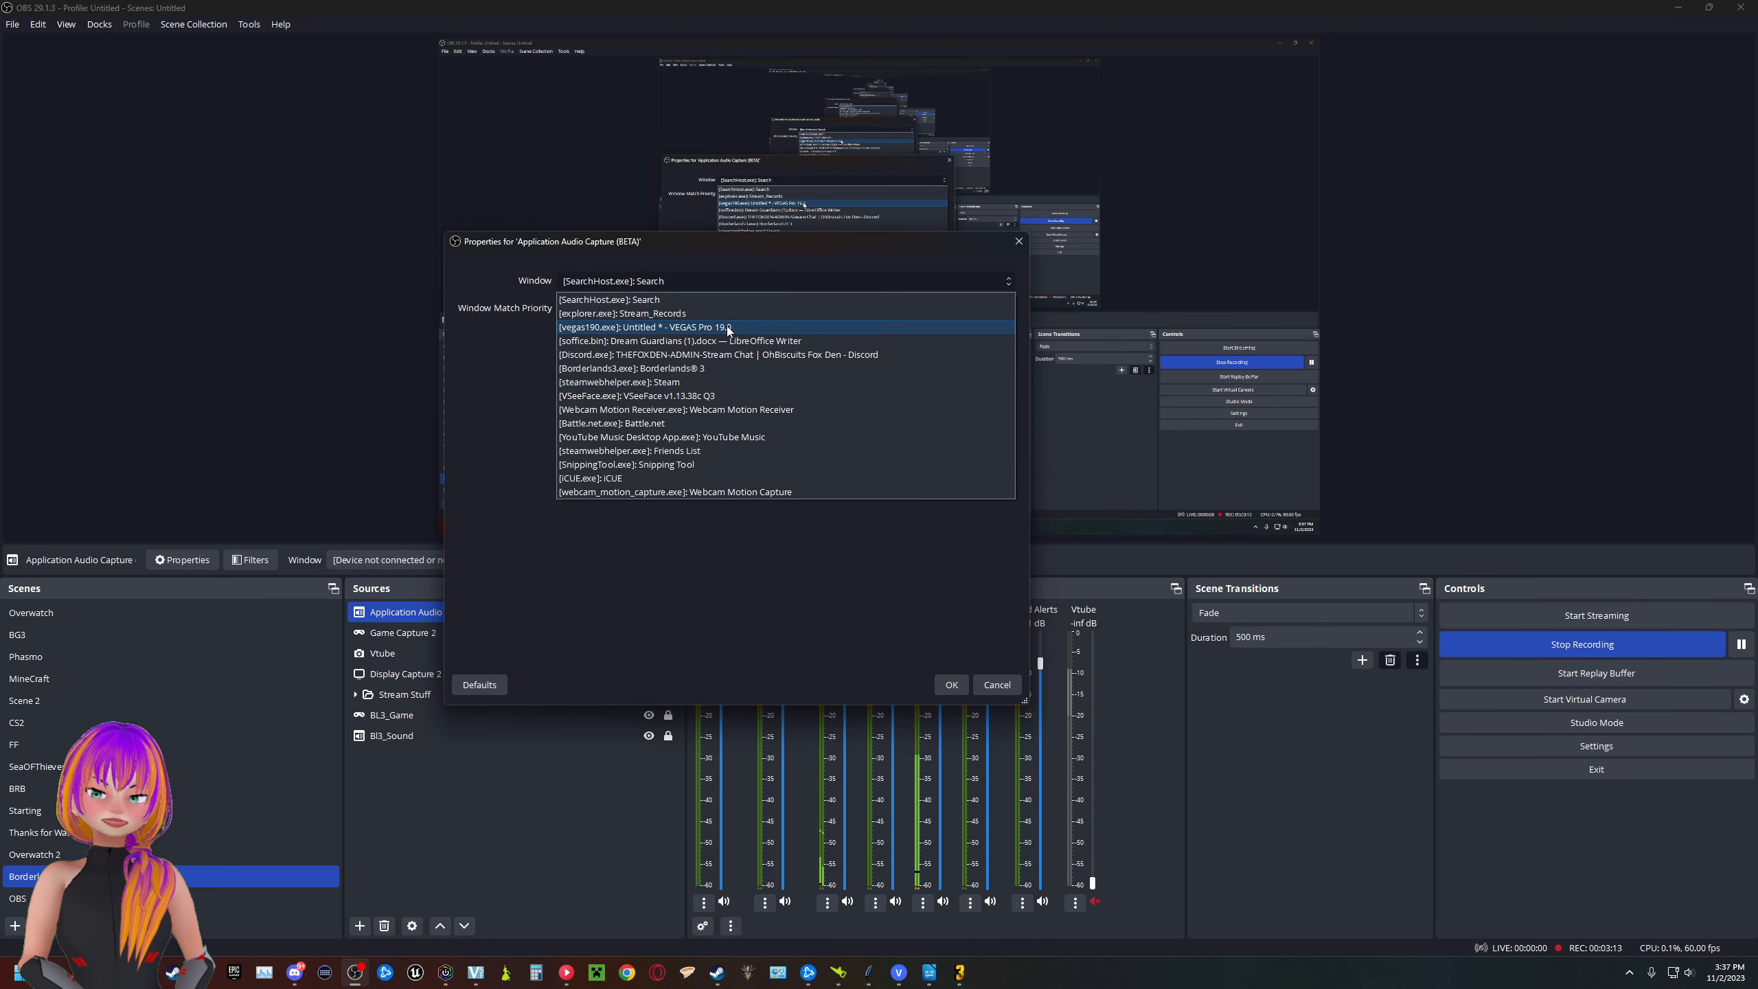
{"action": "left_click", "coordinate": [684, 372]}
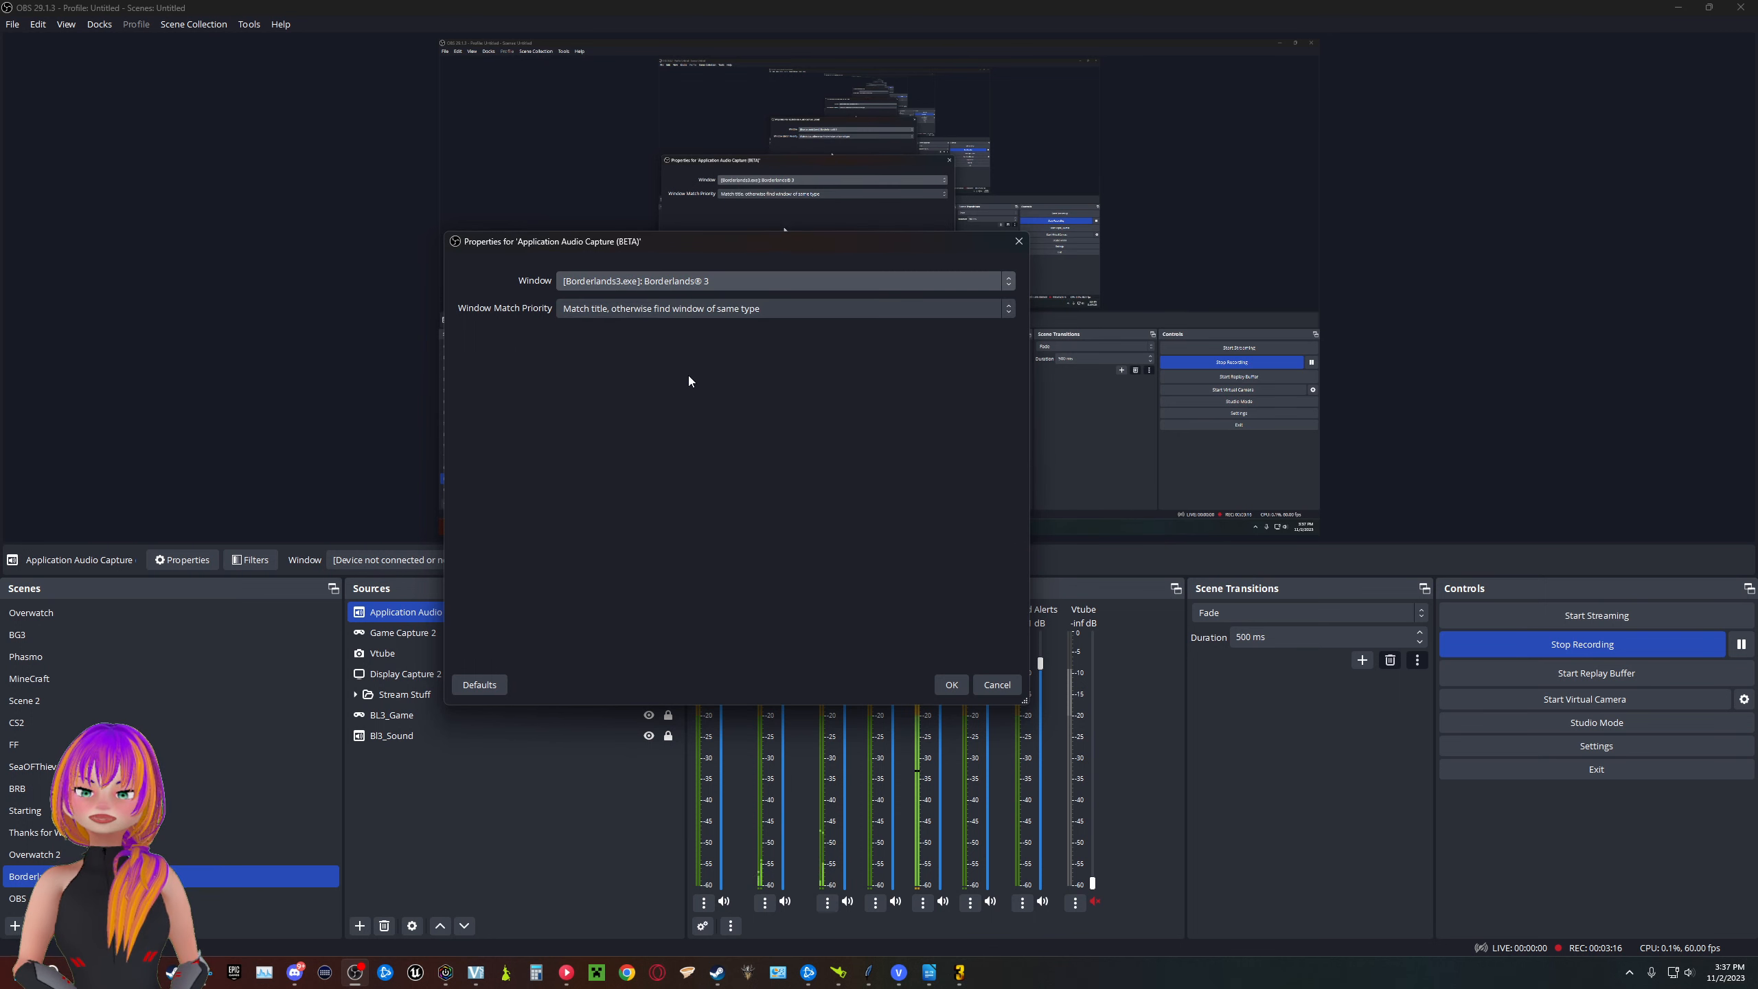
- Set the audio capture's match priority to "Match title, otherwise find window of same executable", accept it and mute the source in the mixer
{"action": "left_click", "coordinate": [669, 314]}
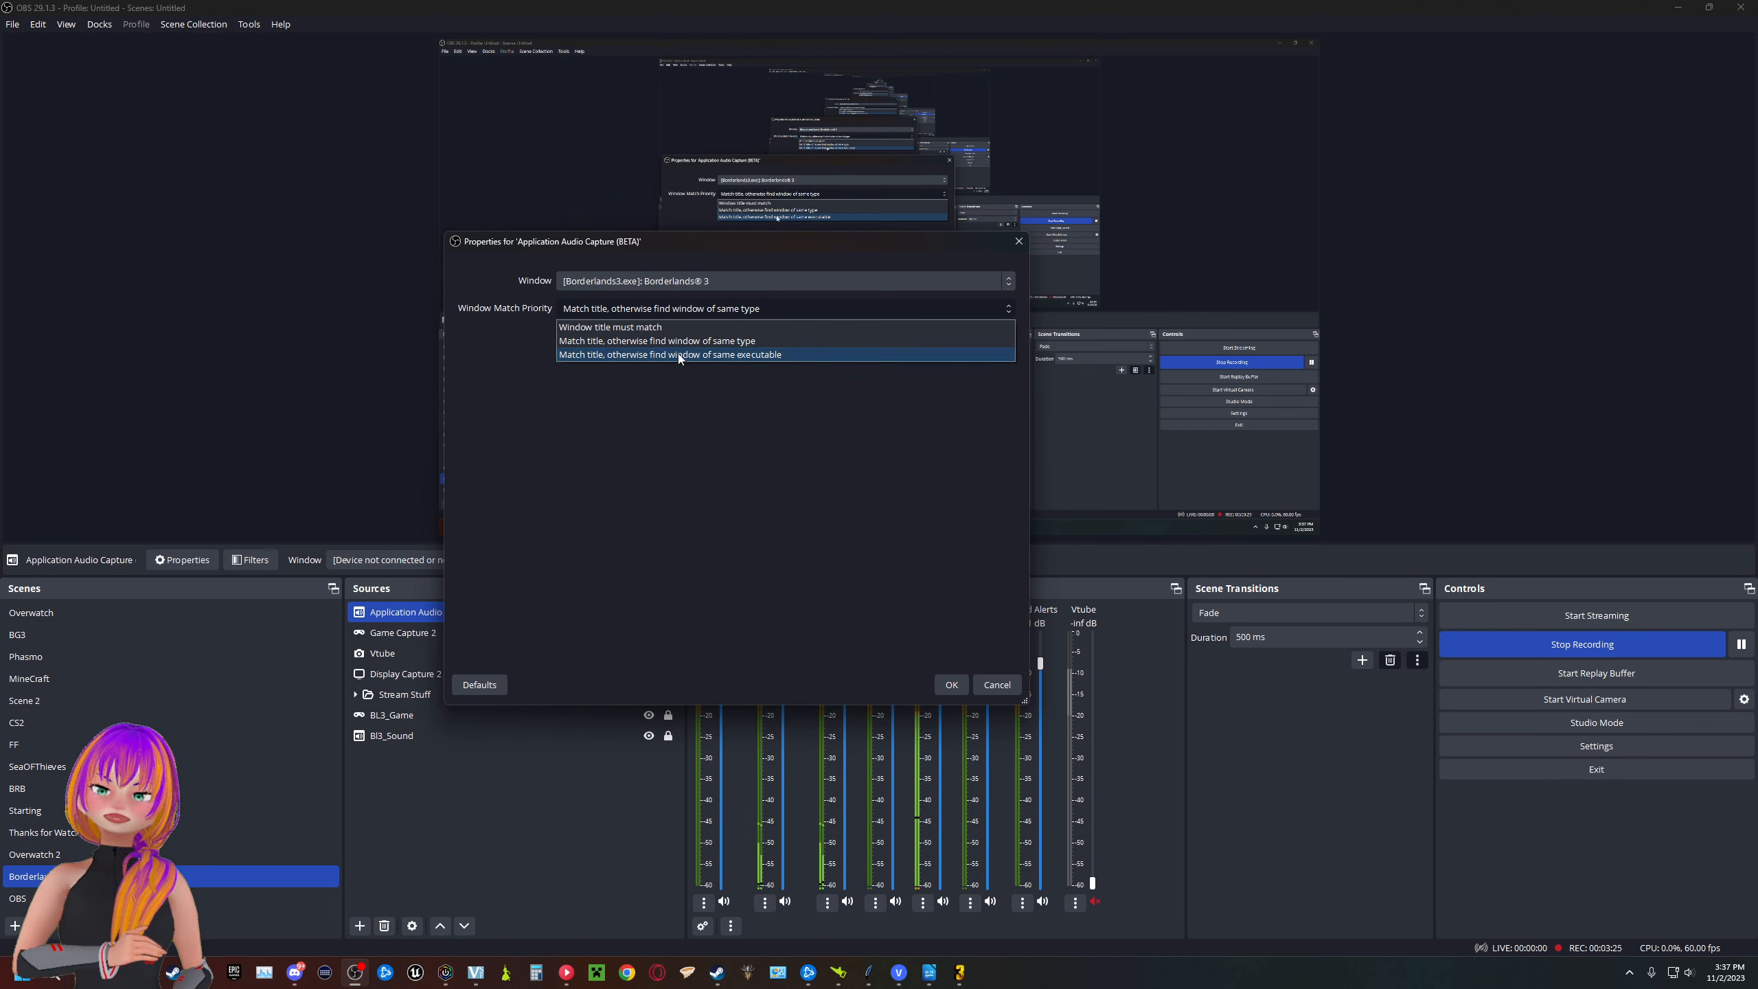
{"action": "left_click", "coordinate": [788, 356]}
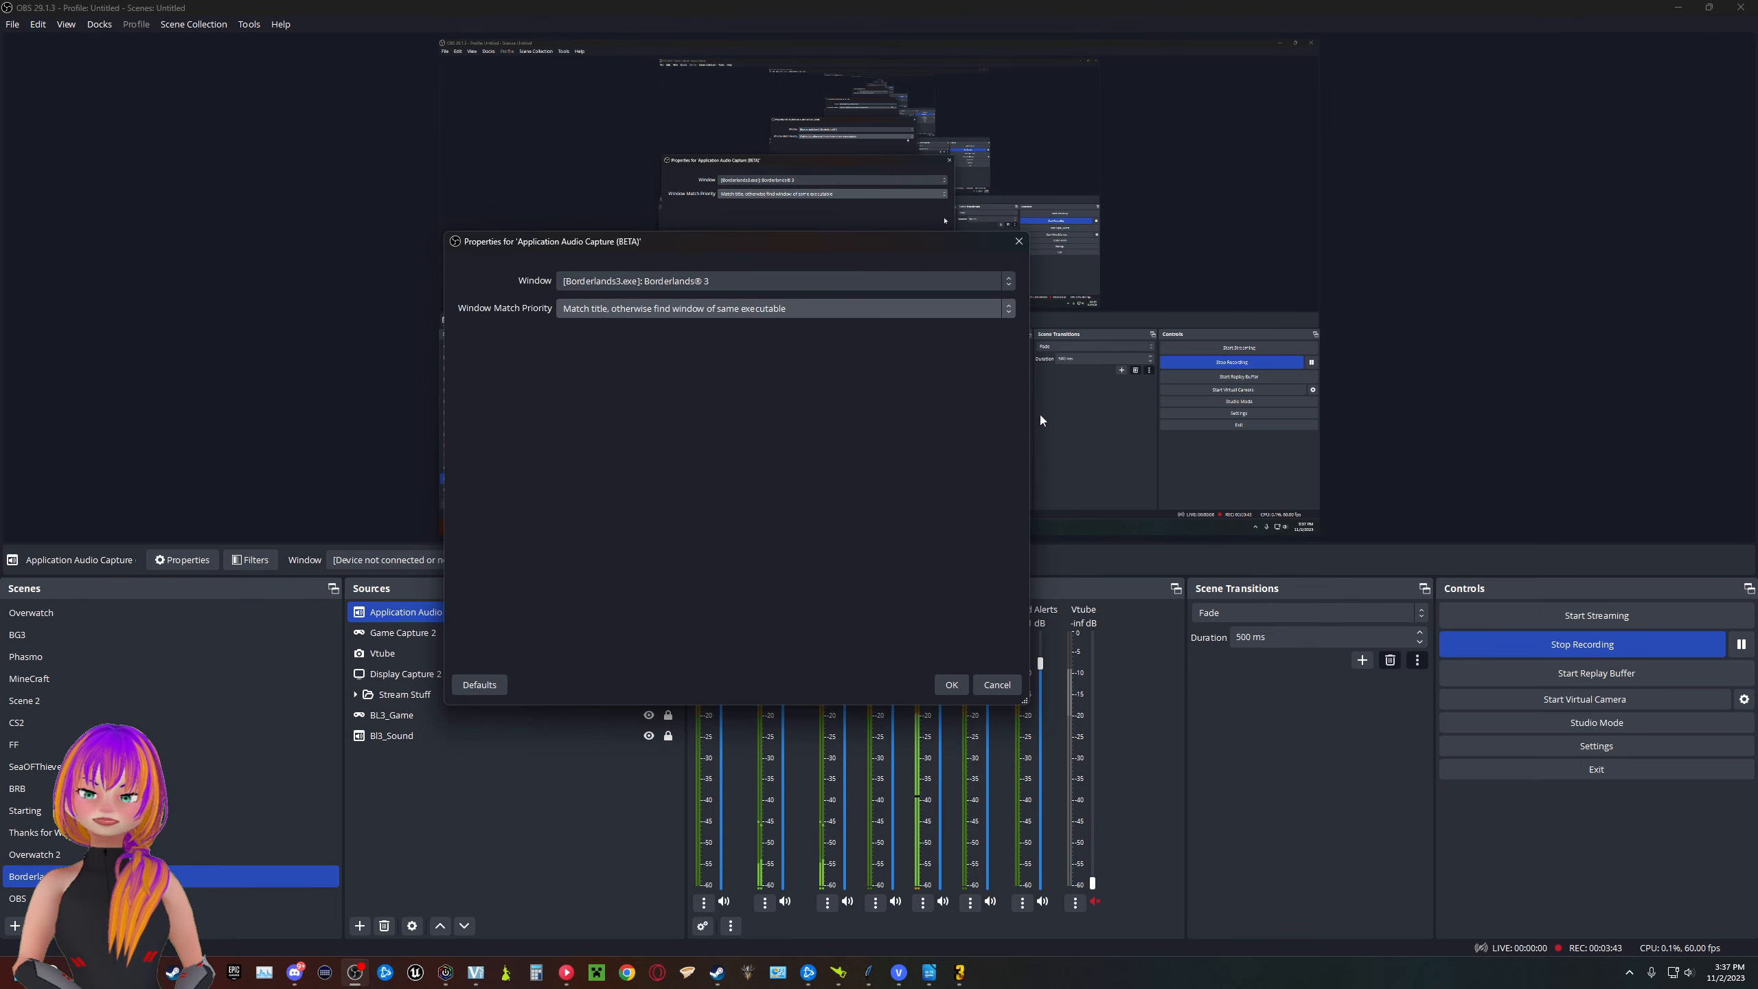
{"action": "left_click", "coordinate": [951, 684]}
{"action": "left_click", "coordinate": [786, 902]}
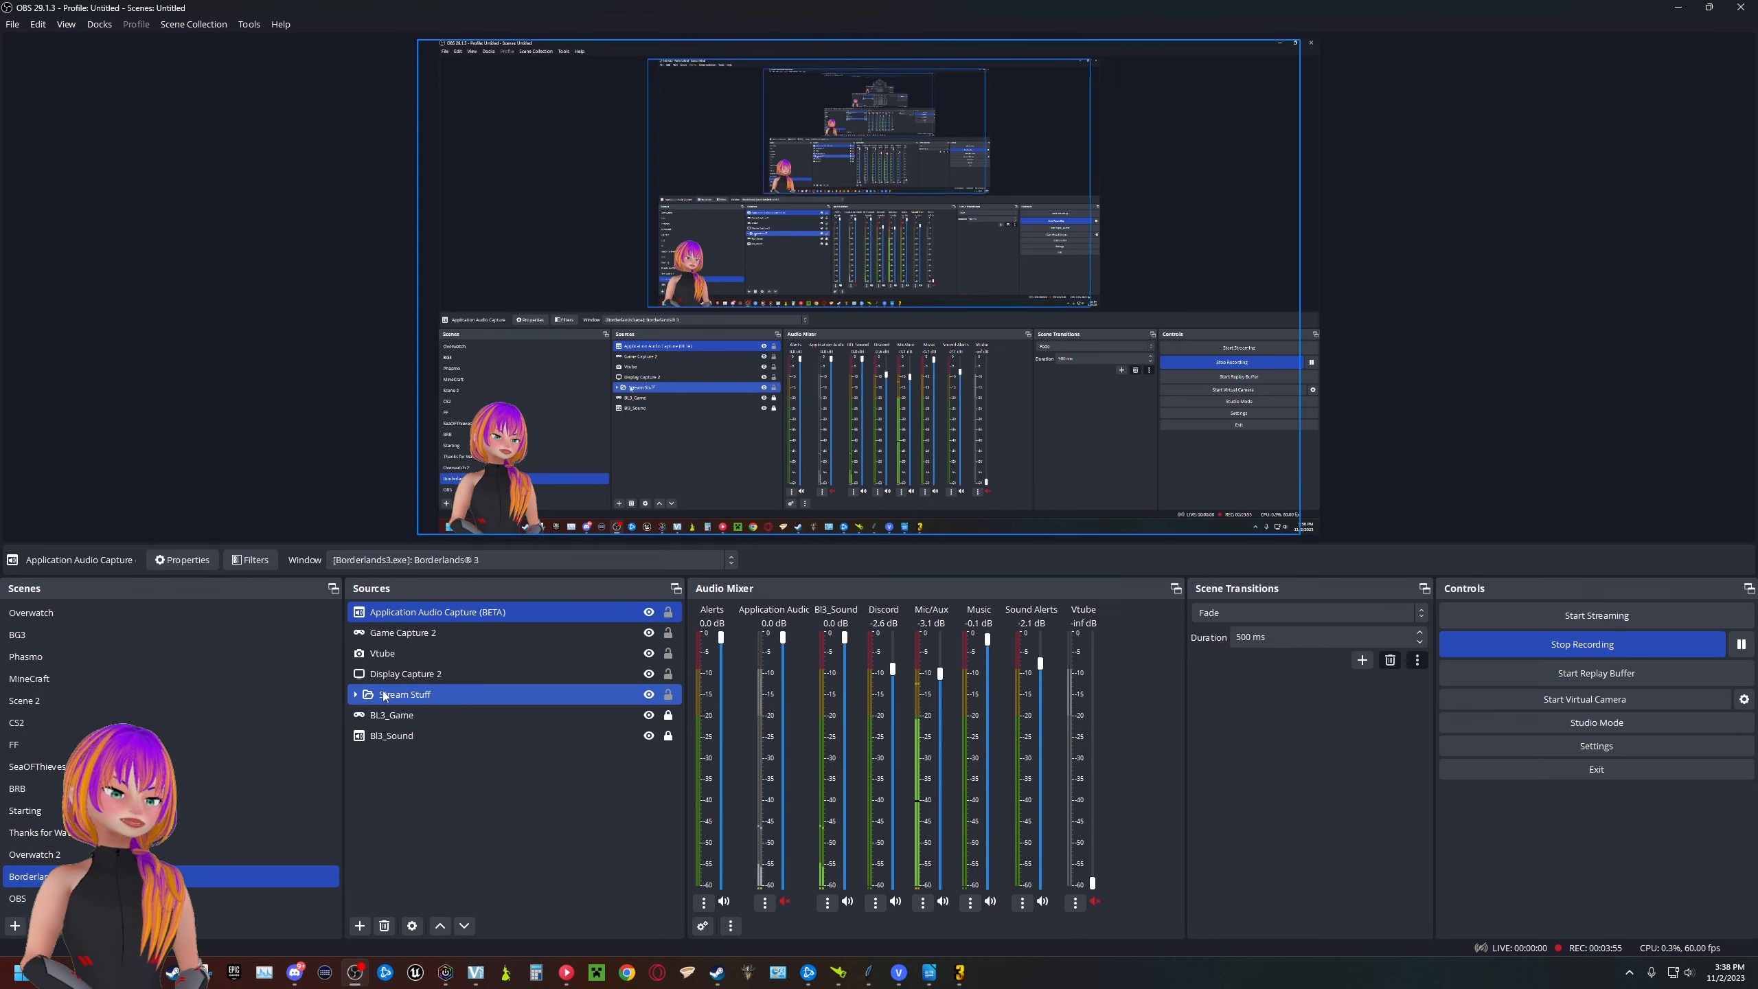
- Expand the Stream Stuff group and inspect the Discord audio source's window and match priority without changing them
{"action": "left_click", "coordinate": [358, 696]}
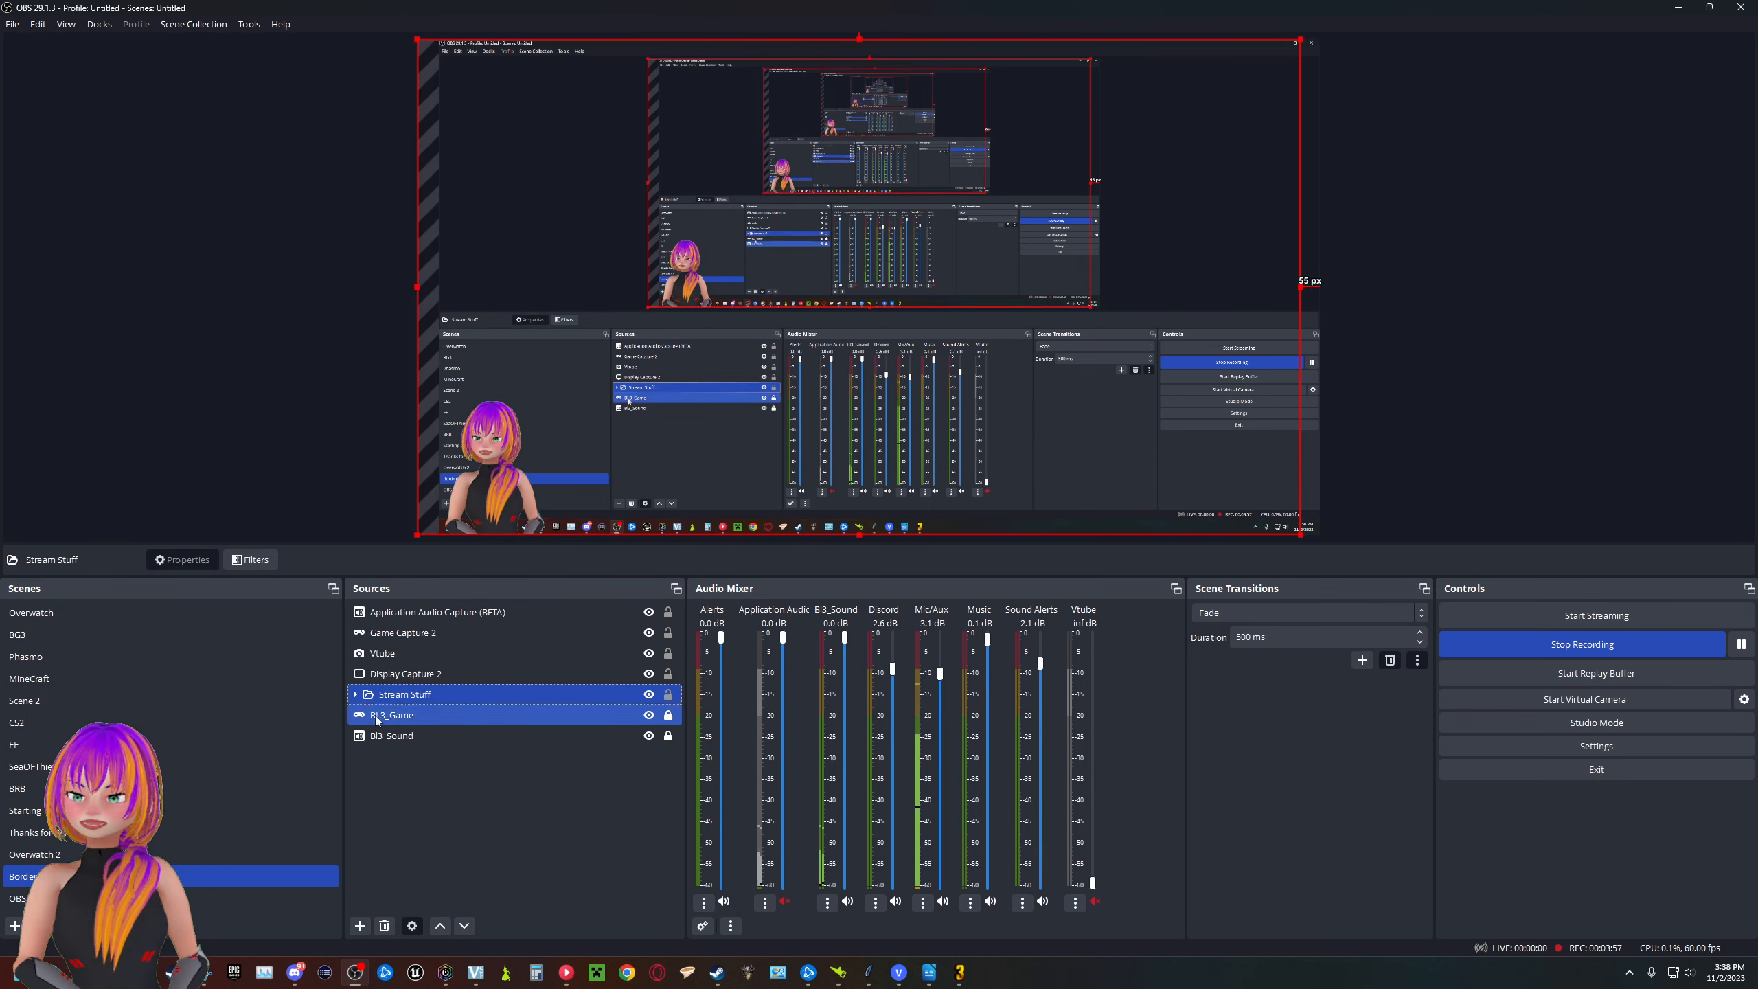
{"action": "left_click", "coordinate": [355, 694]}
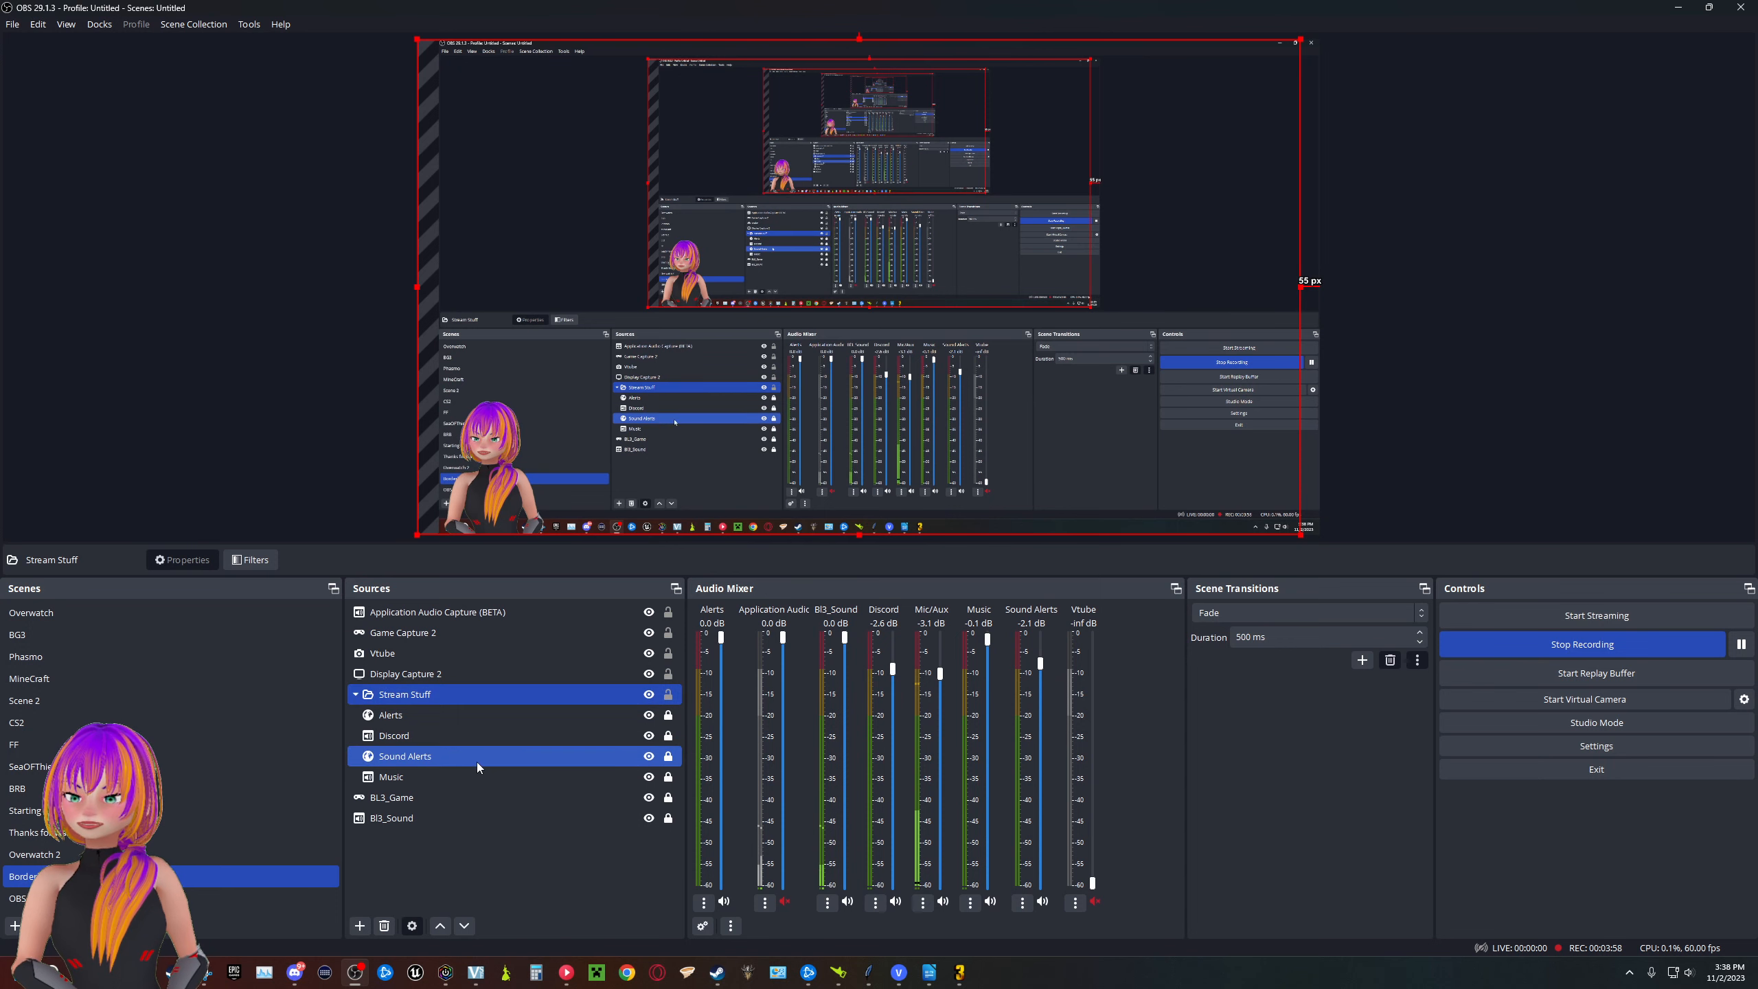
{"action": "double_click", "coordinate": [436, 740]}
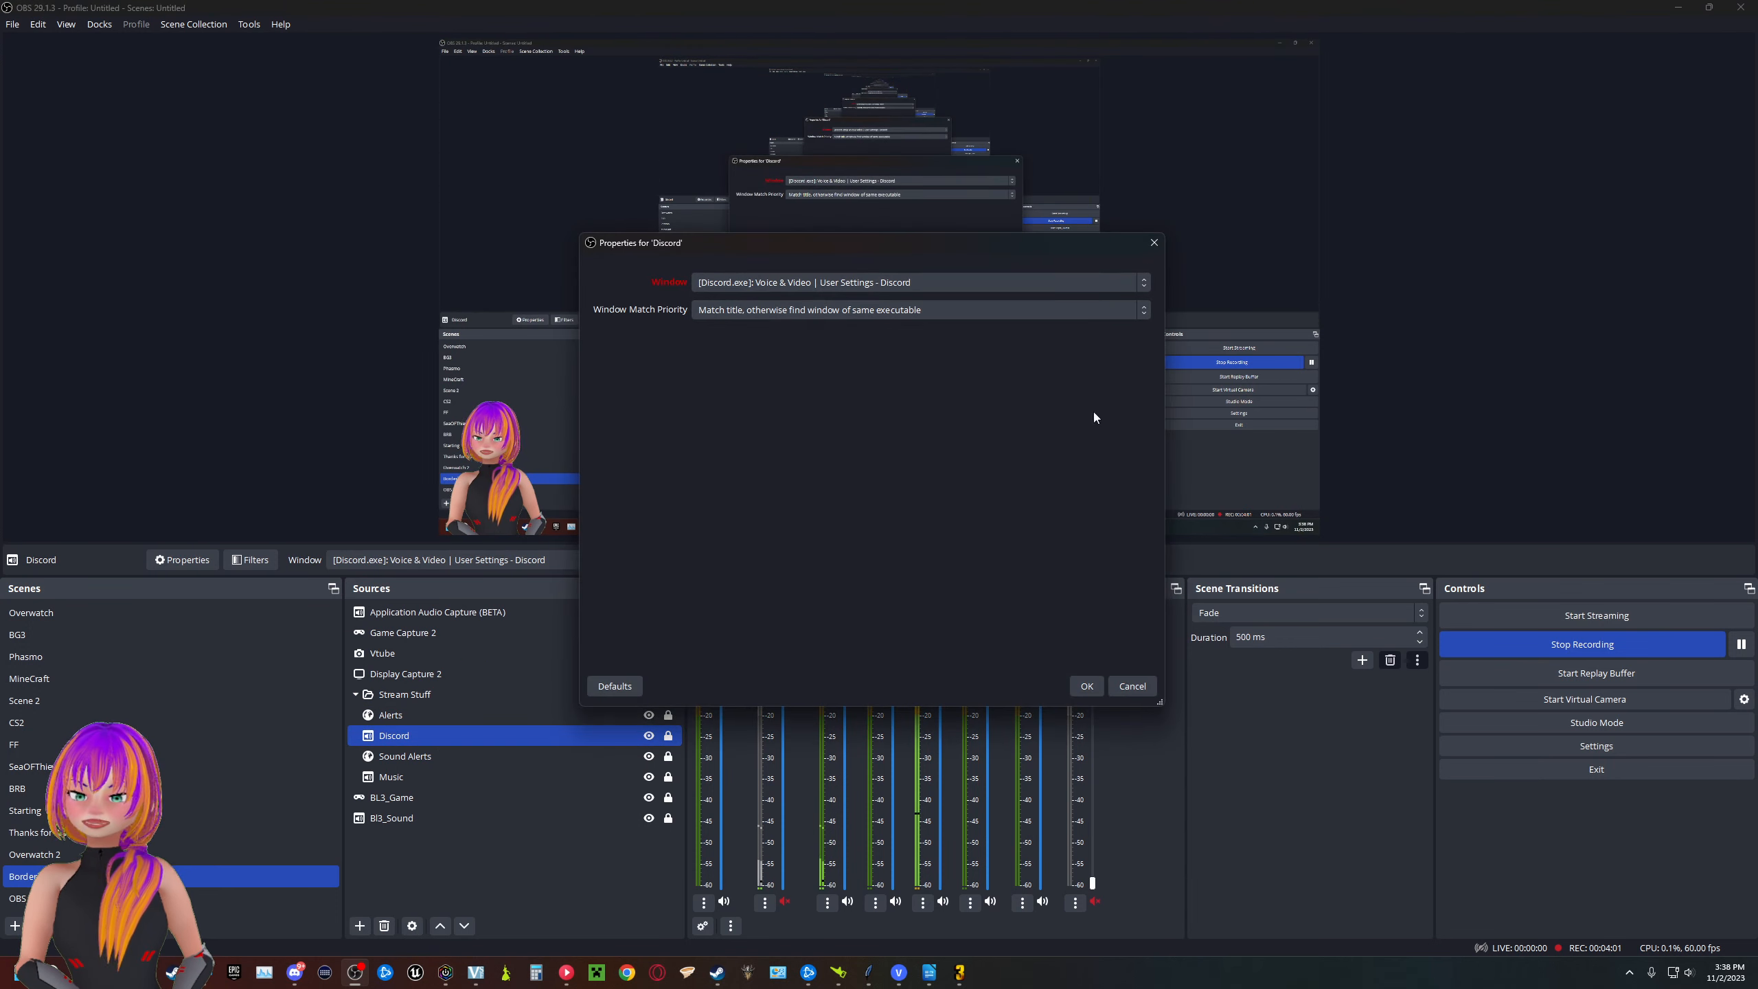
{"action": "left_click", "coordinate": [907, 282]}
{"action": "left_click", "coordinate": [908, 281]}
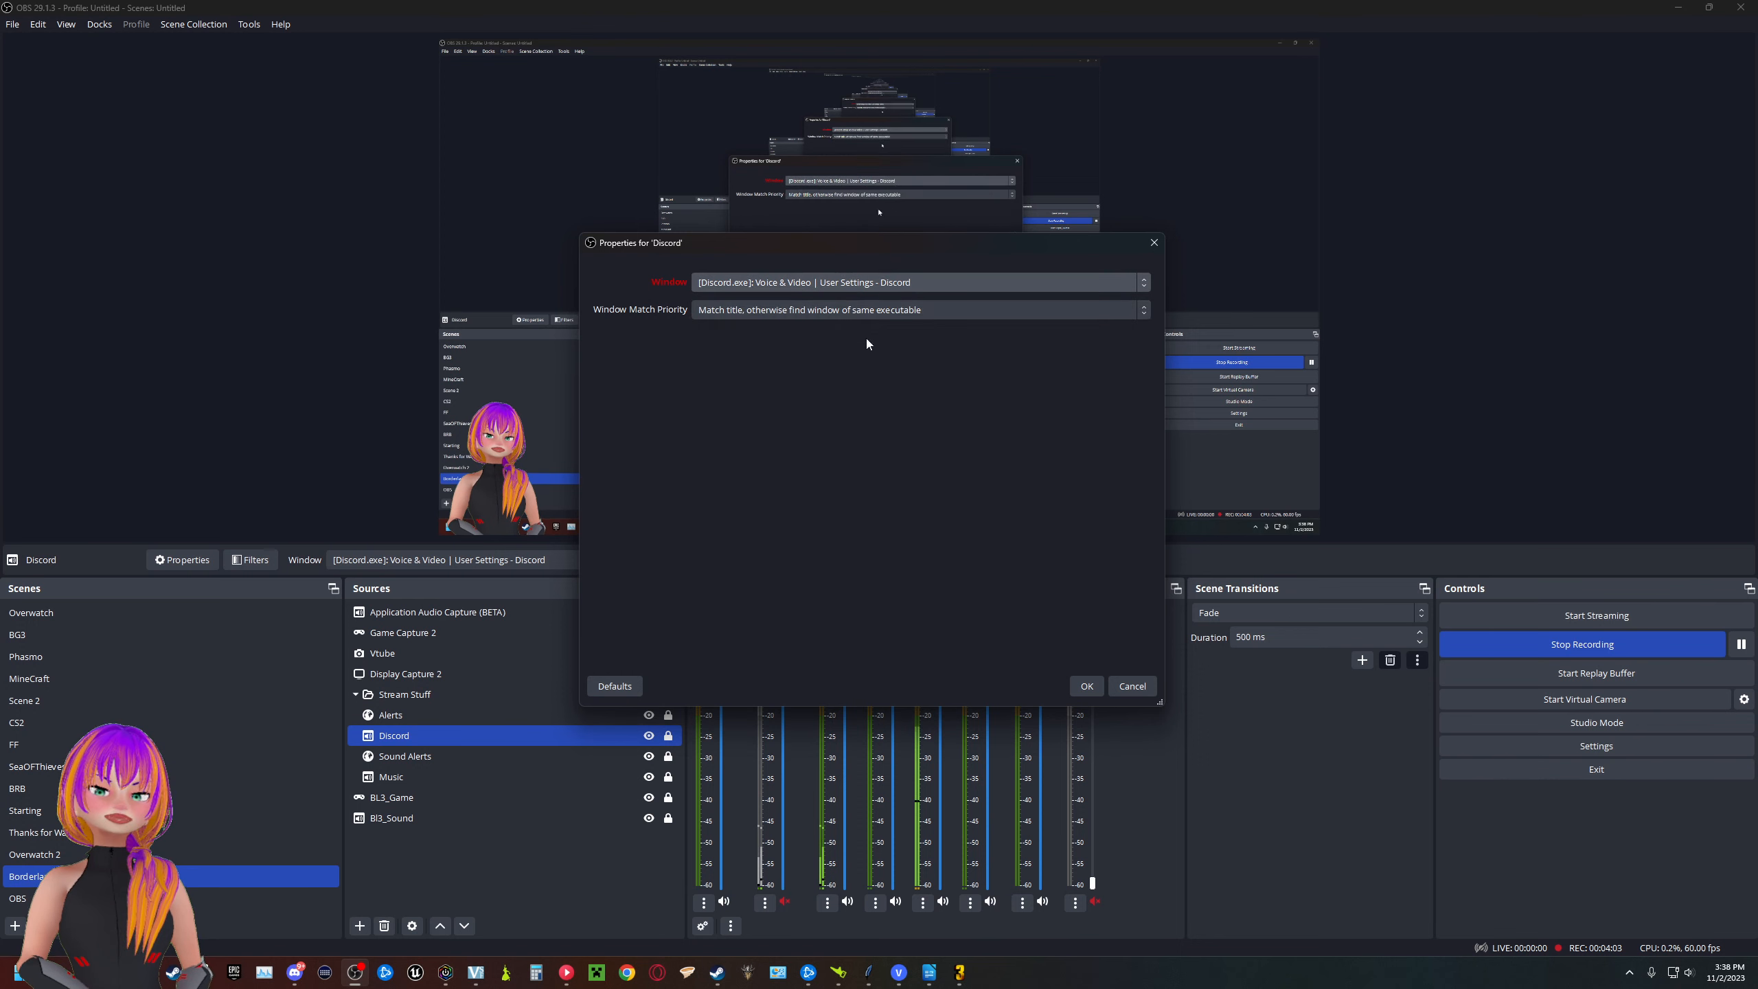
{"action": "left_click", "coordinate": [1139, 688]}
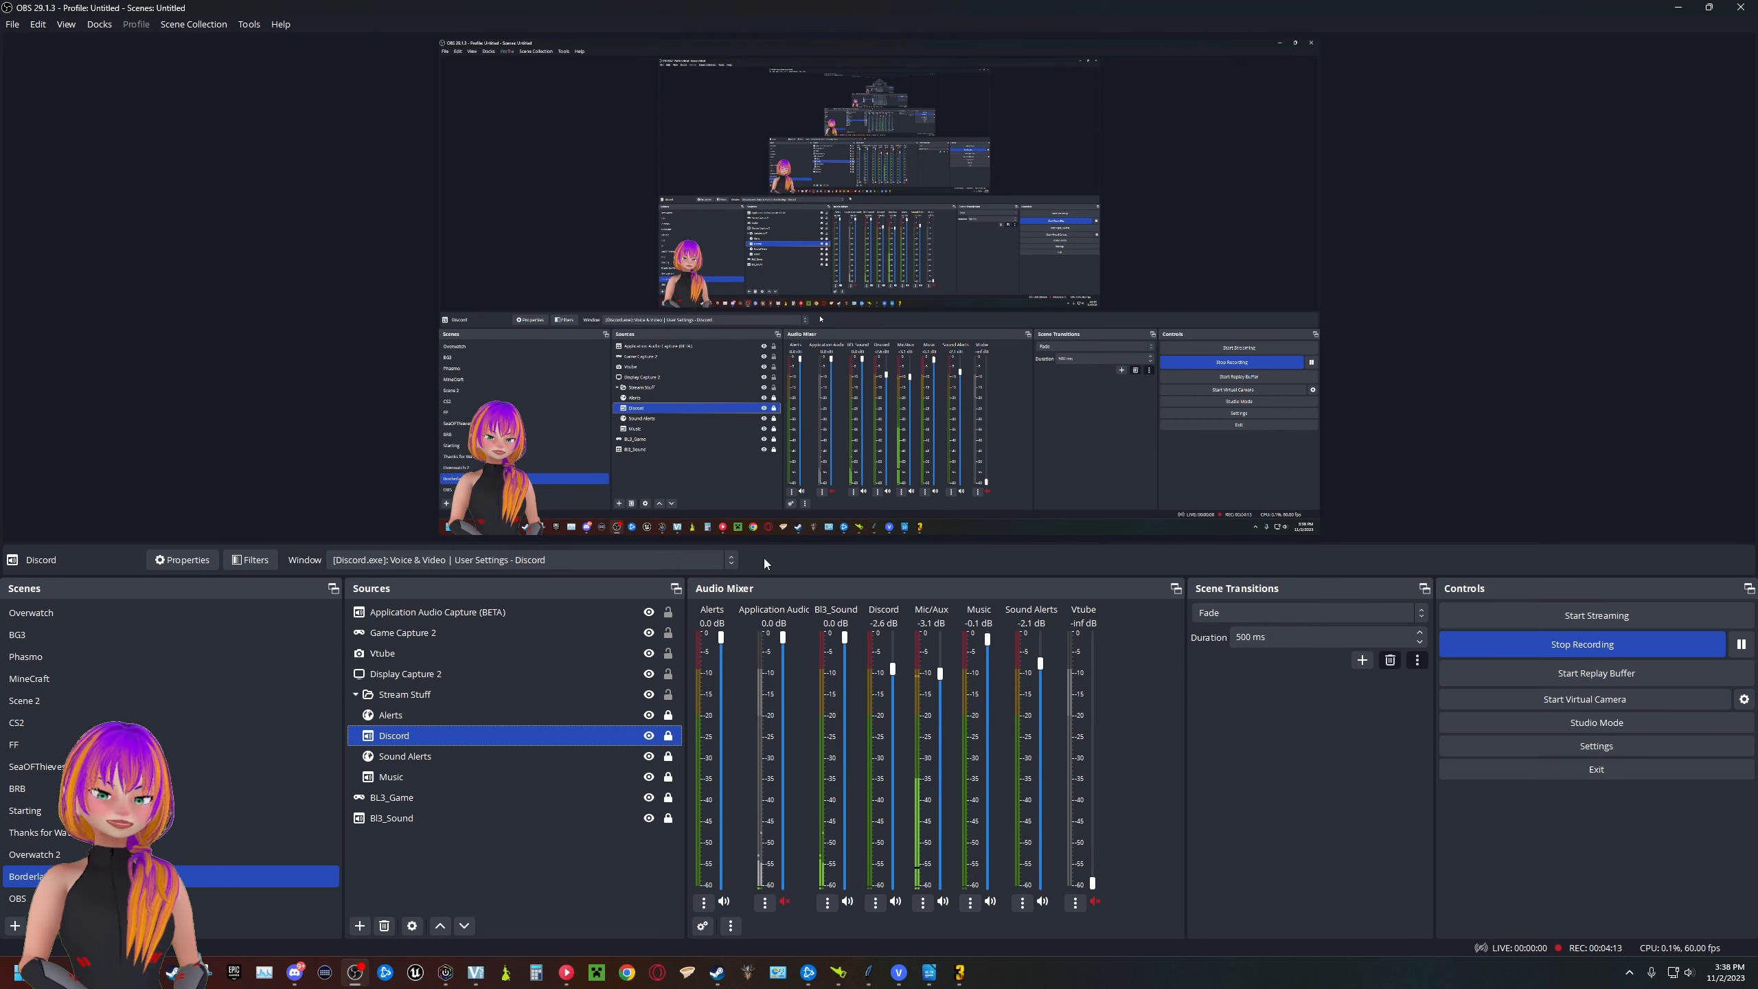
- Open the Advanced Audio Properties and enlarge the window to review every source's audio monitoring and track assignments
{"action": "left_click", "coordinate": [703, 928]}
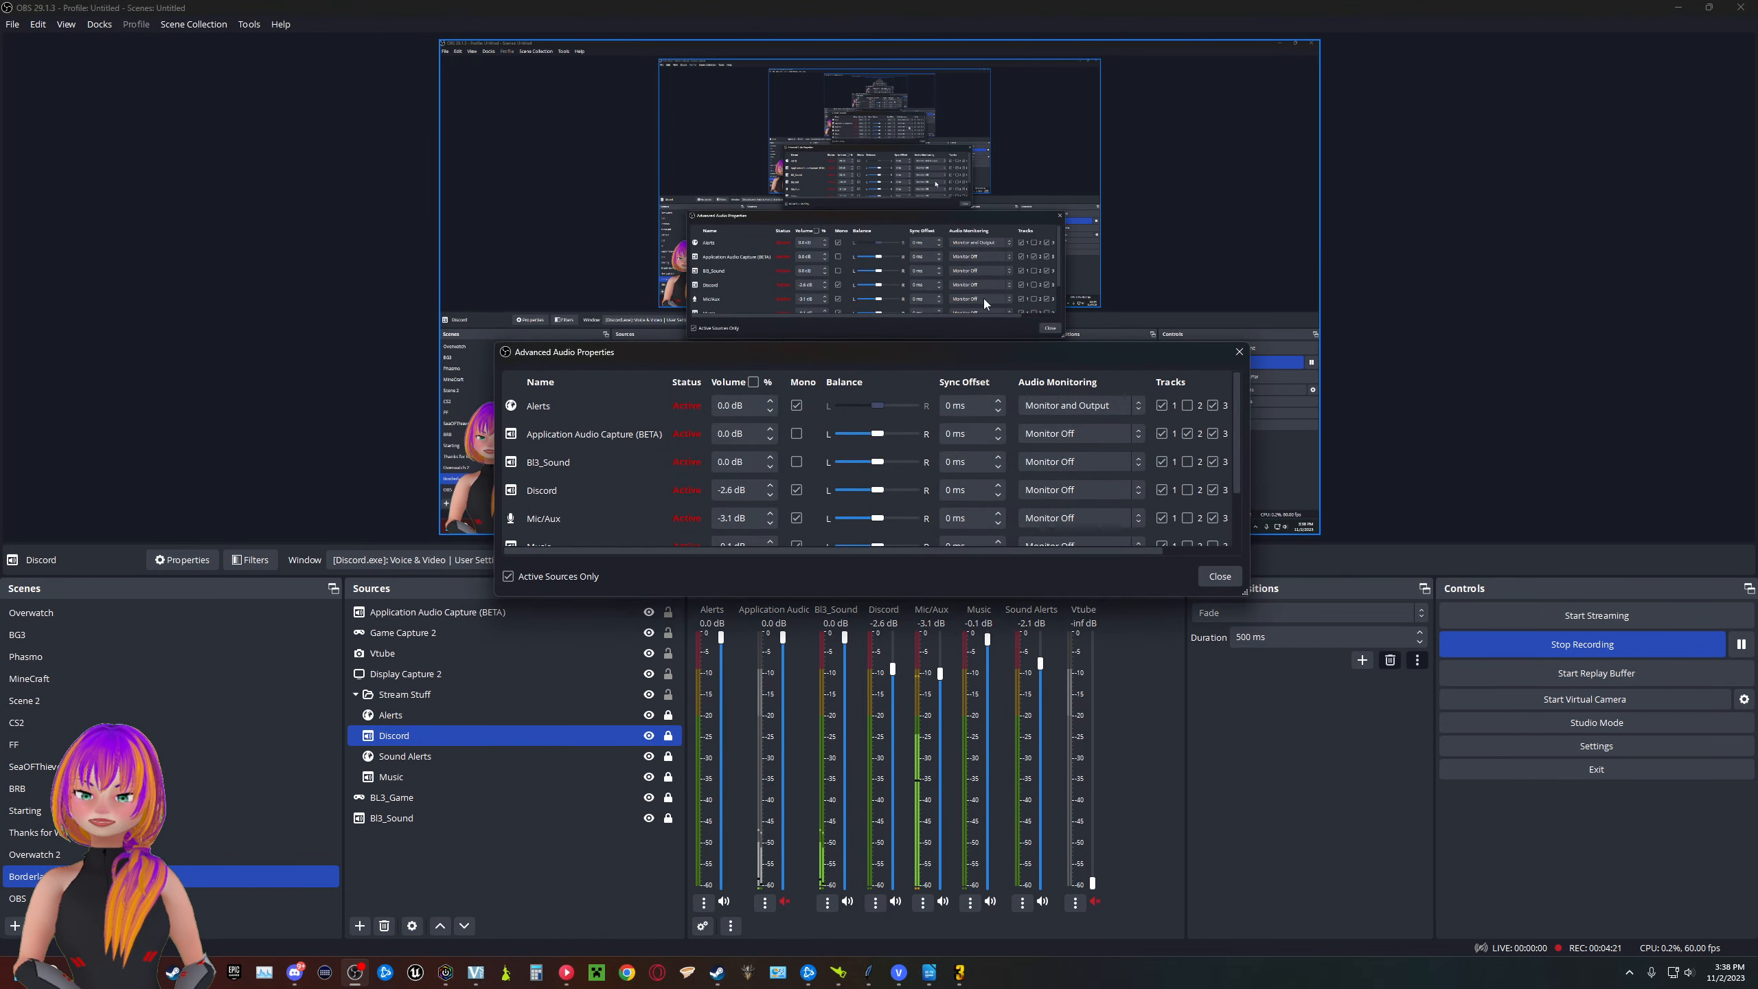
{"action": "left_click_drag", "start_coordinate": [969, 356], "coordinate": [625, 175]}
{"action": "left_click_drag", "start_coordinate": [906, 414], "coordinate": [1130, 513]}
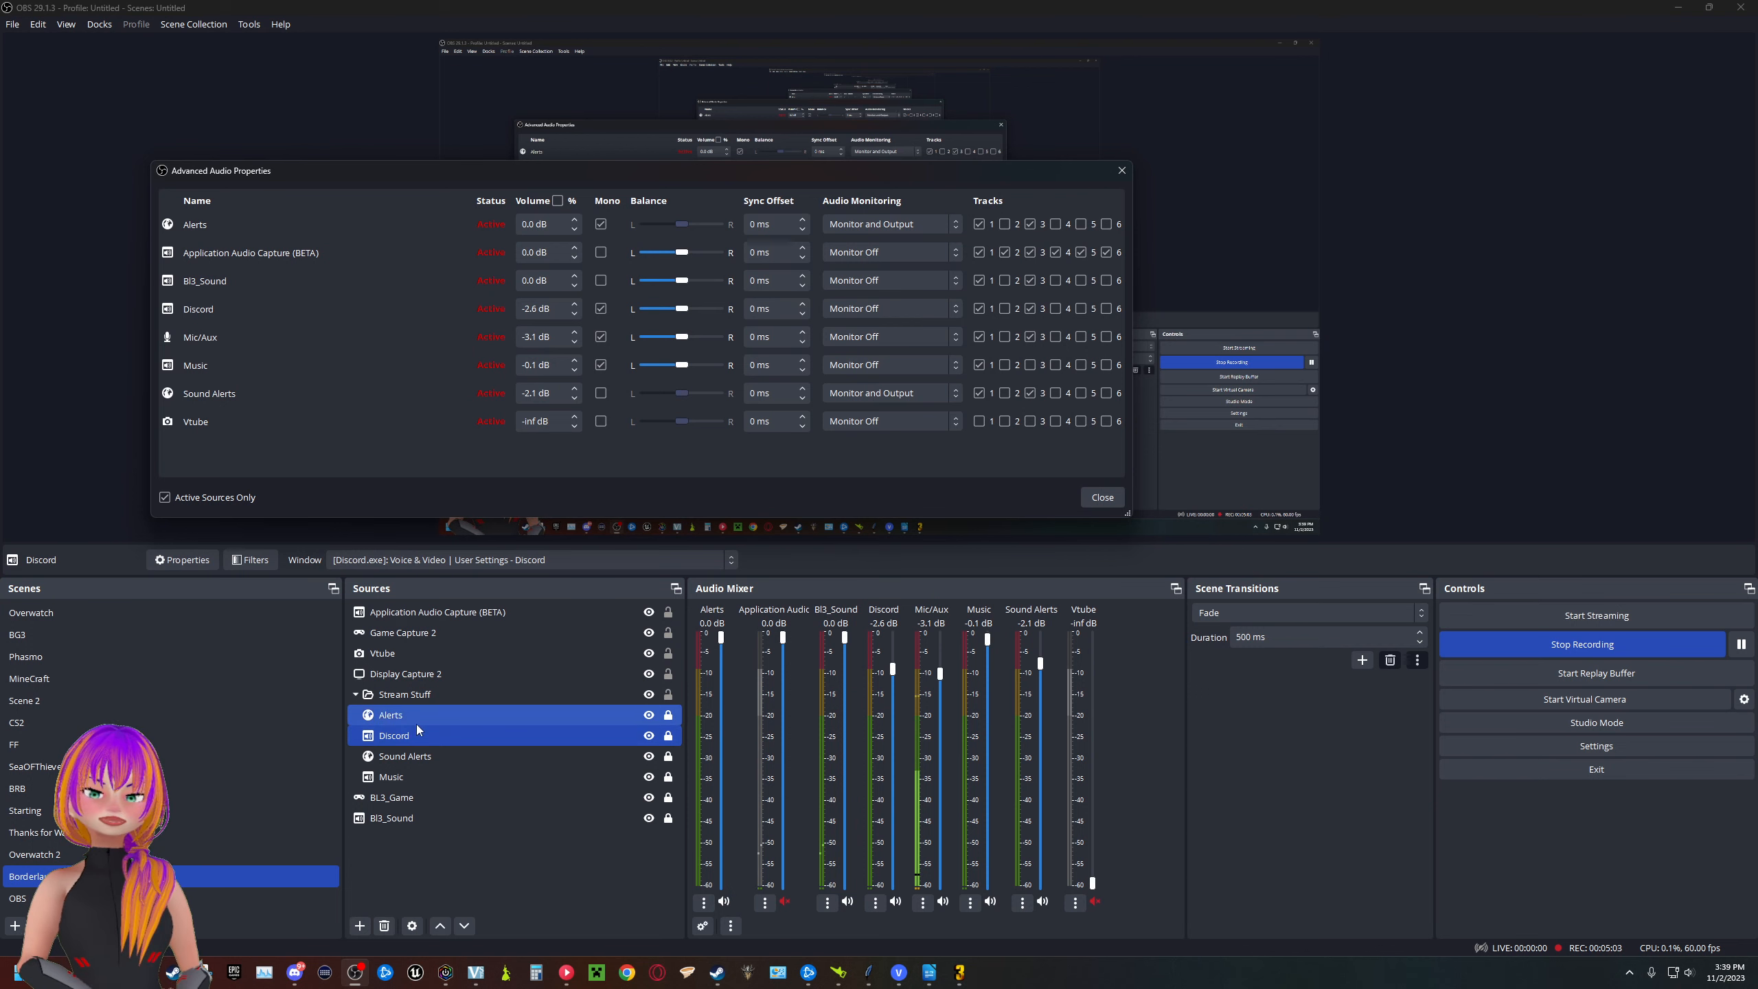
{"action": "left_click", "coordinate": [403, 762], "text": "ctrl"}
{"action": "left_click", "coordinate": [404, 764], "text": "ctrl"}
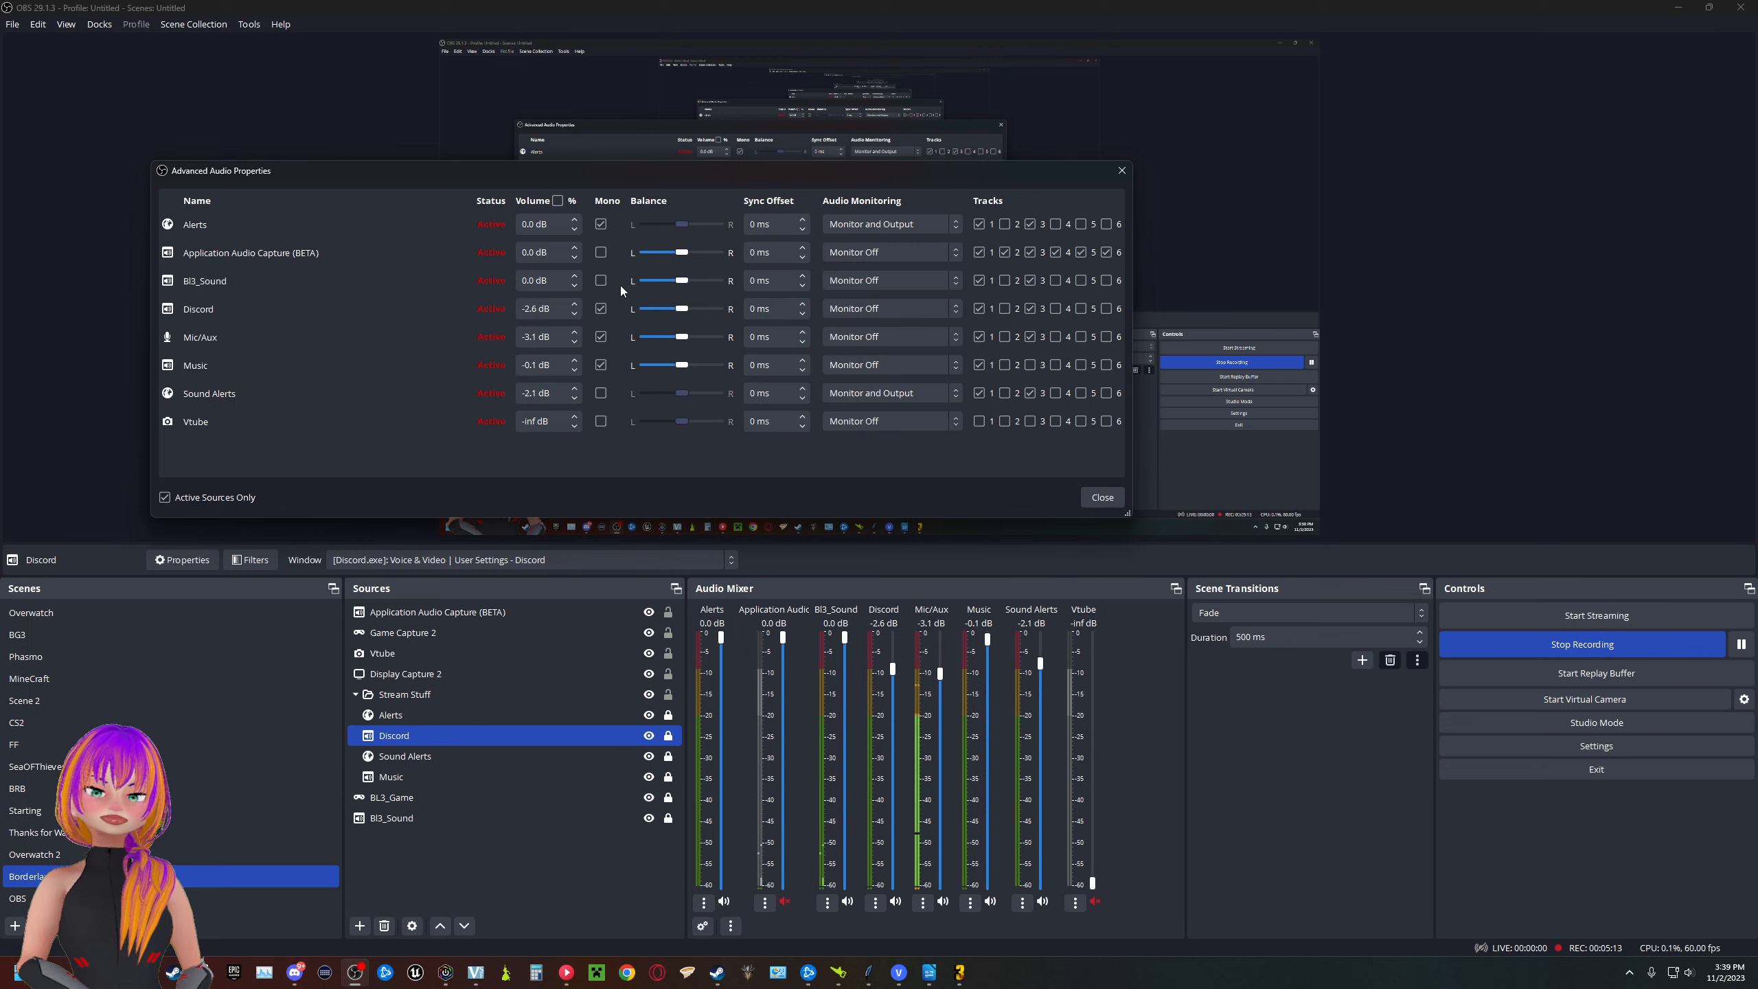
- Check the audio monitoring choice of the Alerts source, then close the Advanced Audio Properties
{"action": "left_click", "coordinate": [915, 228]}
{"action": "left_click", "coordinate": [915, 228]}
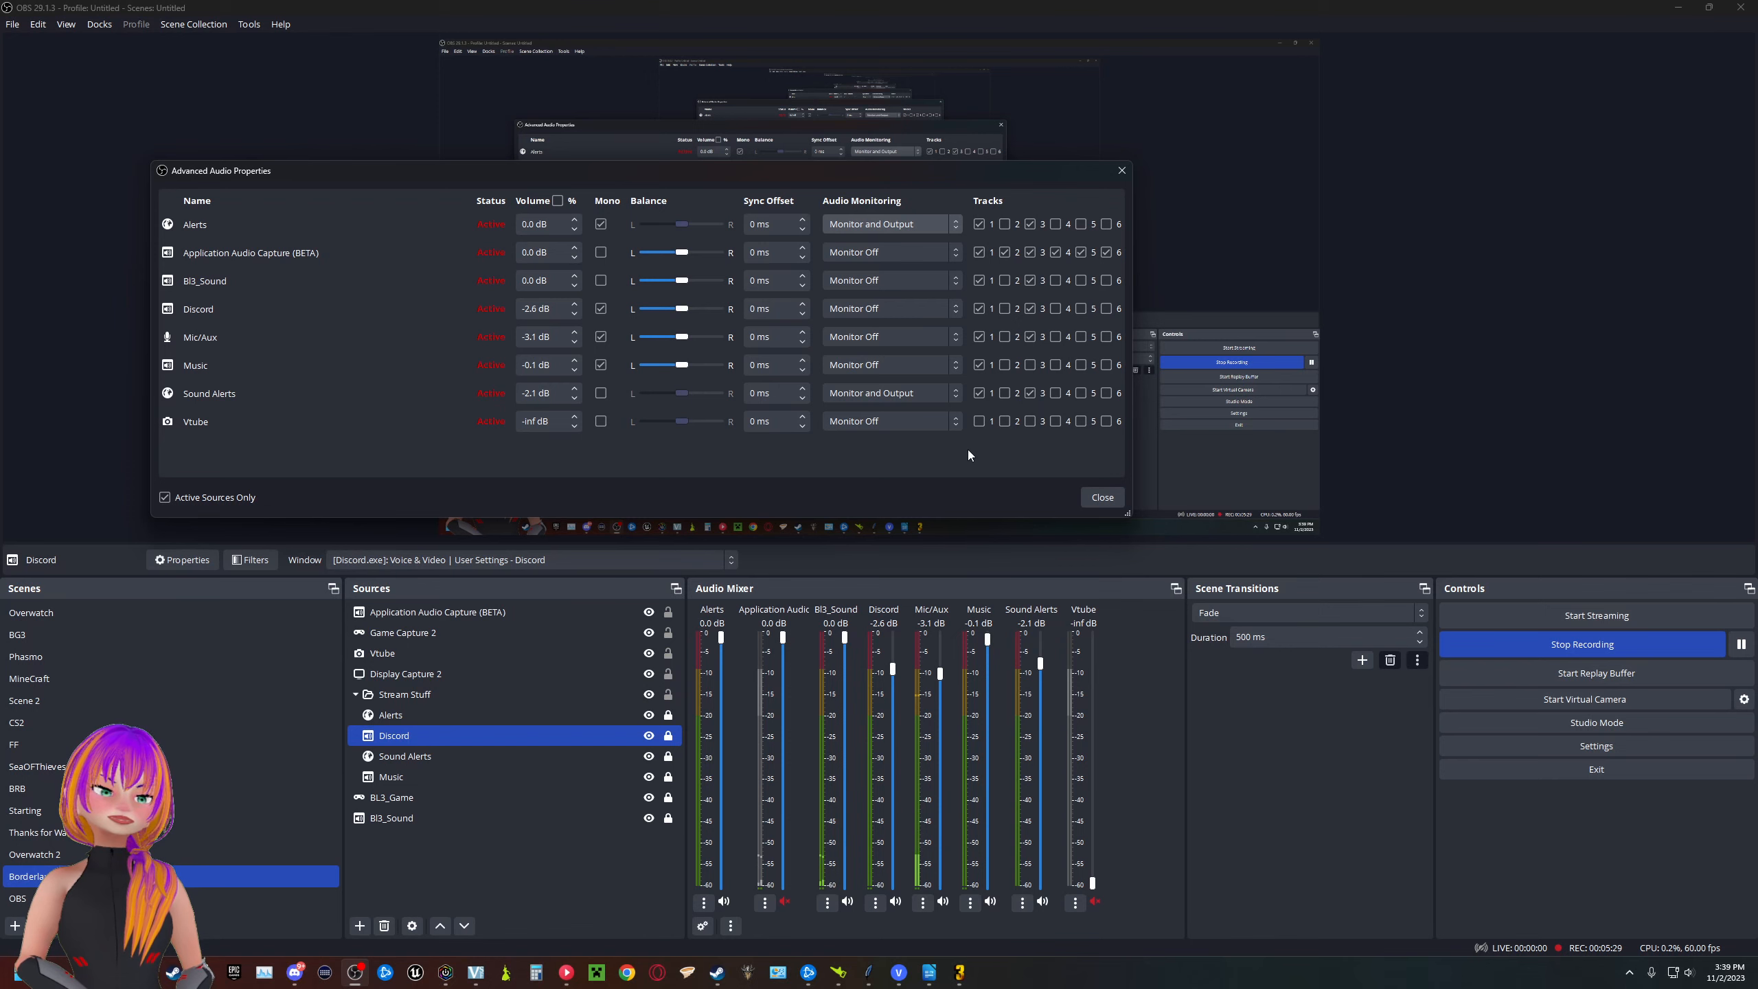
{"action": "left_click", "coordinate": [1101, 495]}
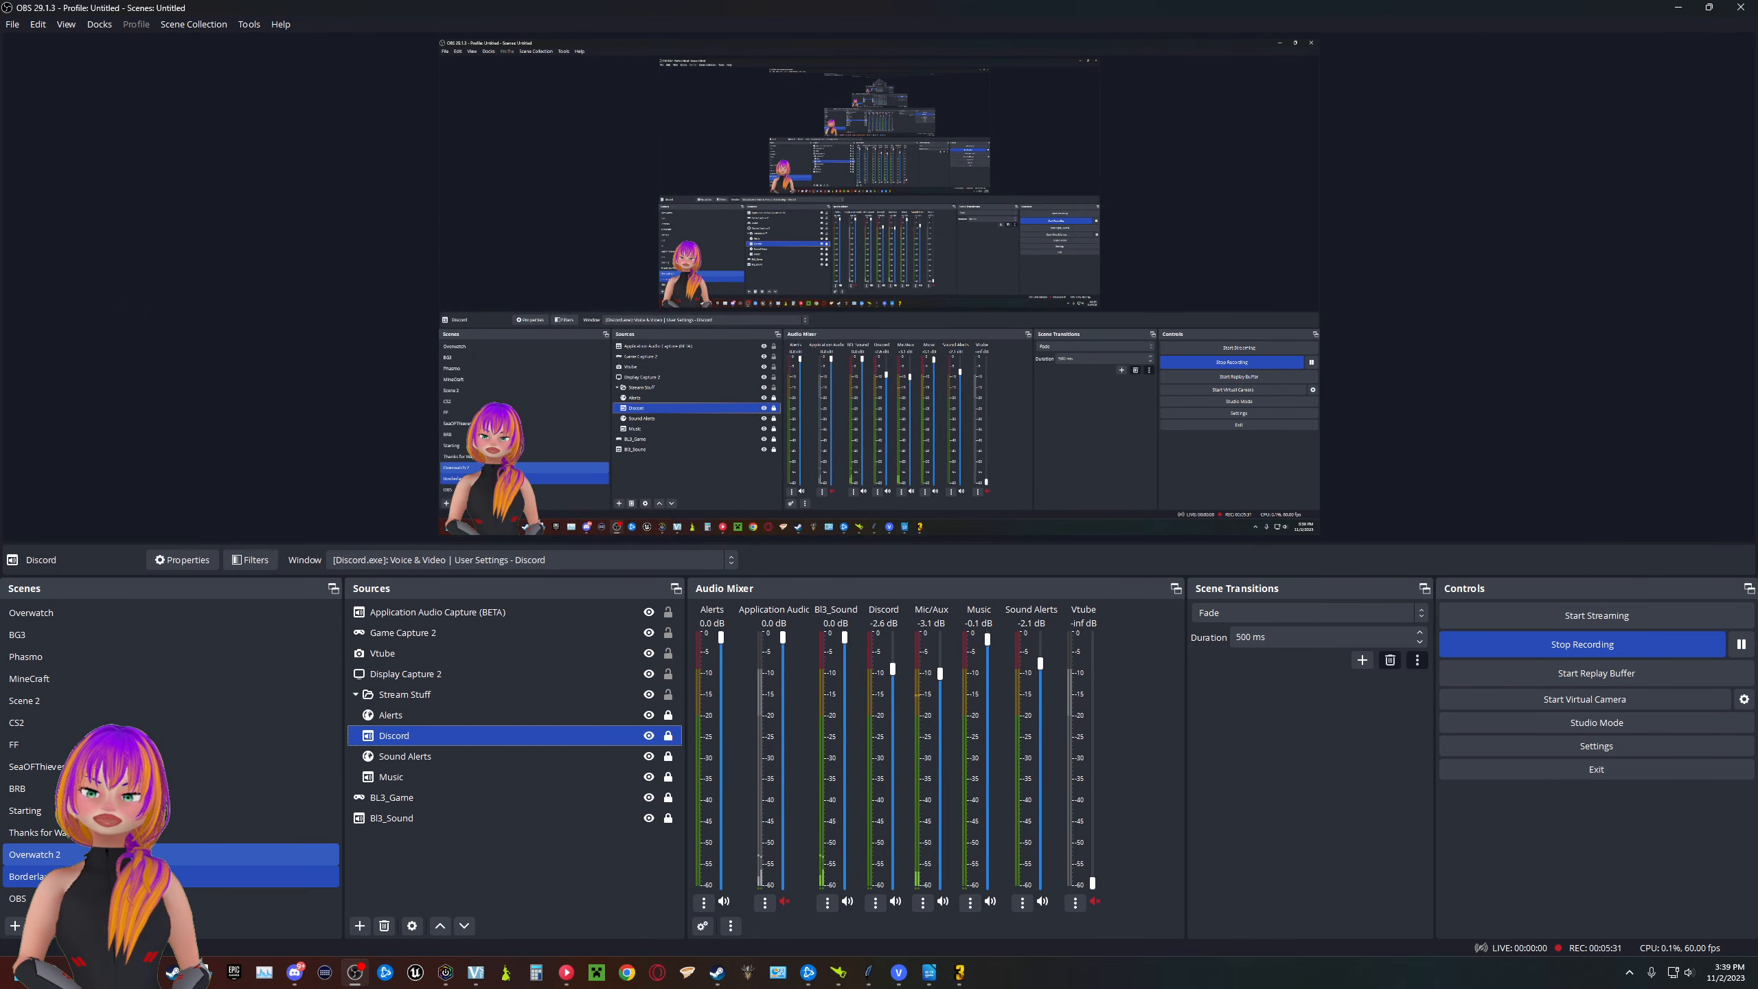
- Collapse the Stream Stuff group and remove the Application Audio Capture (BETA) source from the scene
{"action": "left_click", "coordinate": [425, 756], "text": "ctrl"}
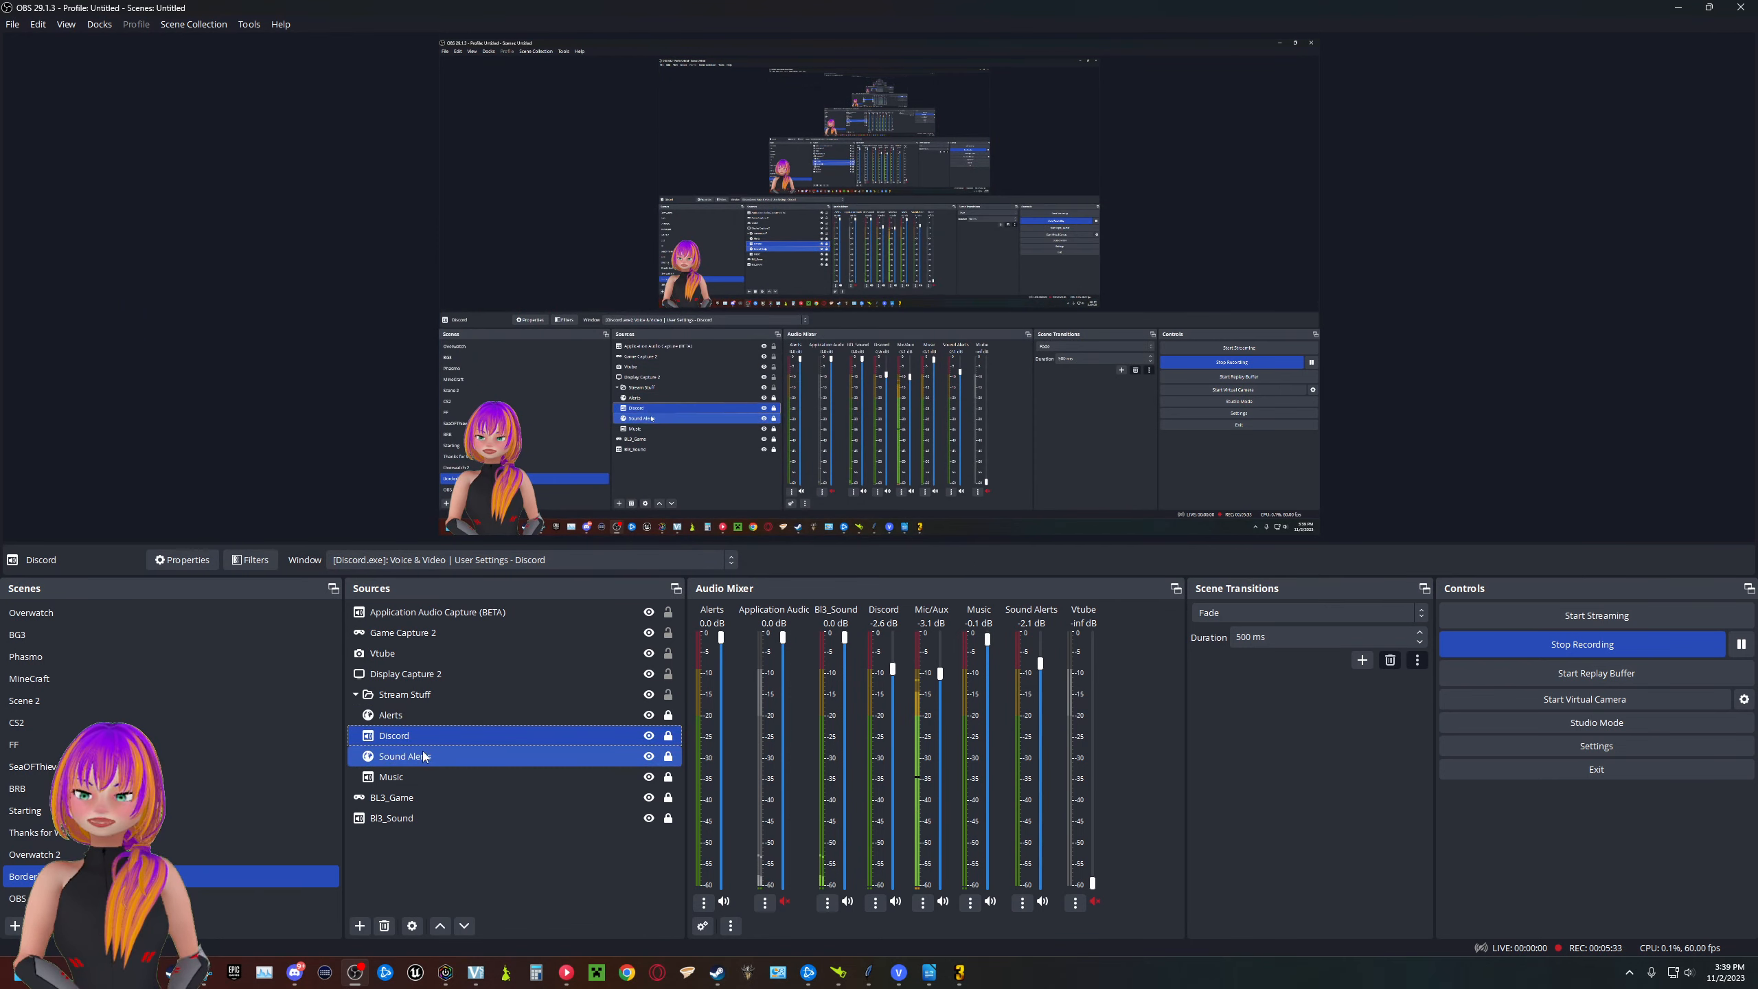
{"action": "left_click", "coordinate": [355, 696]}
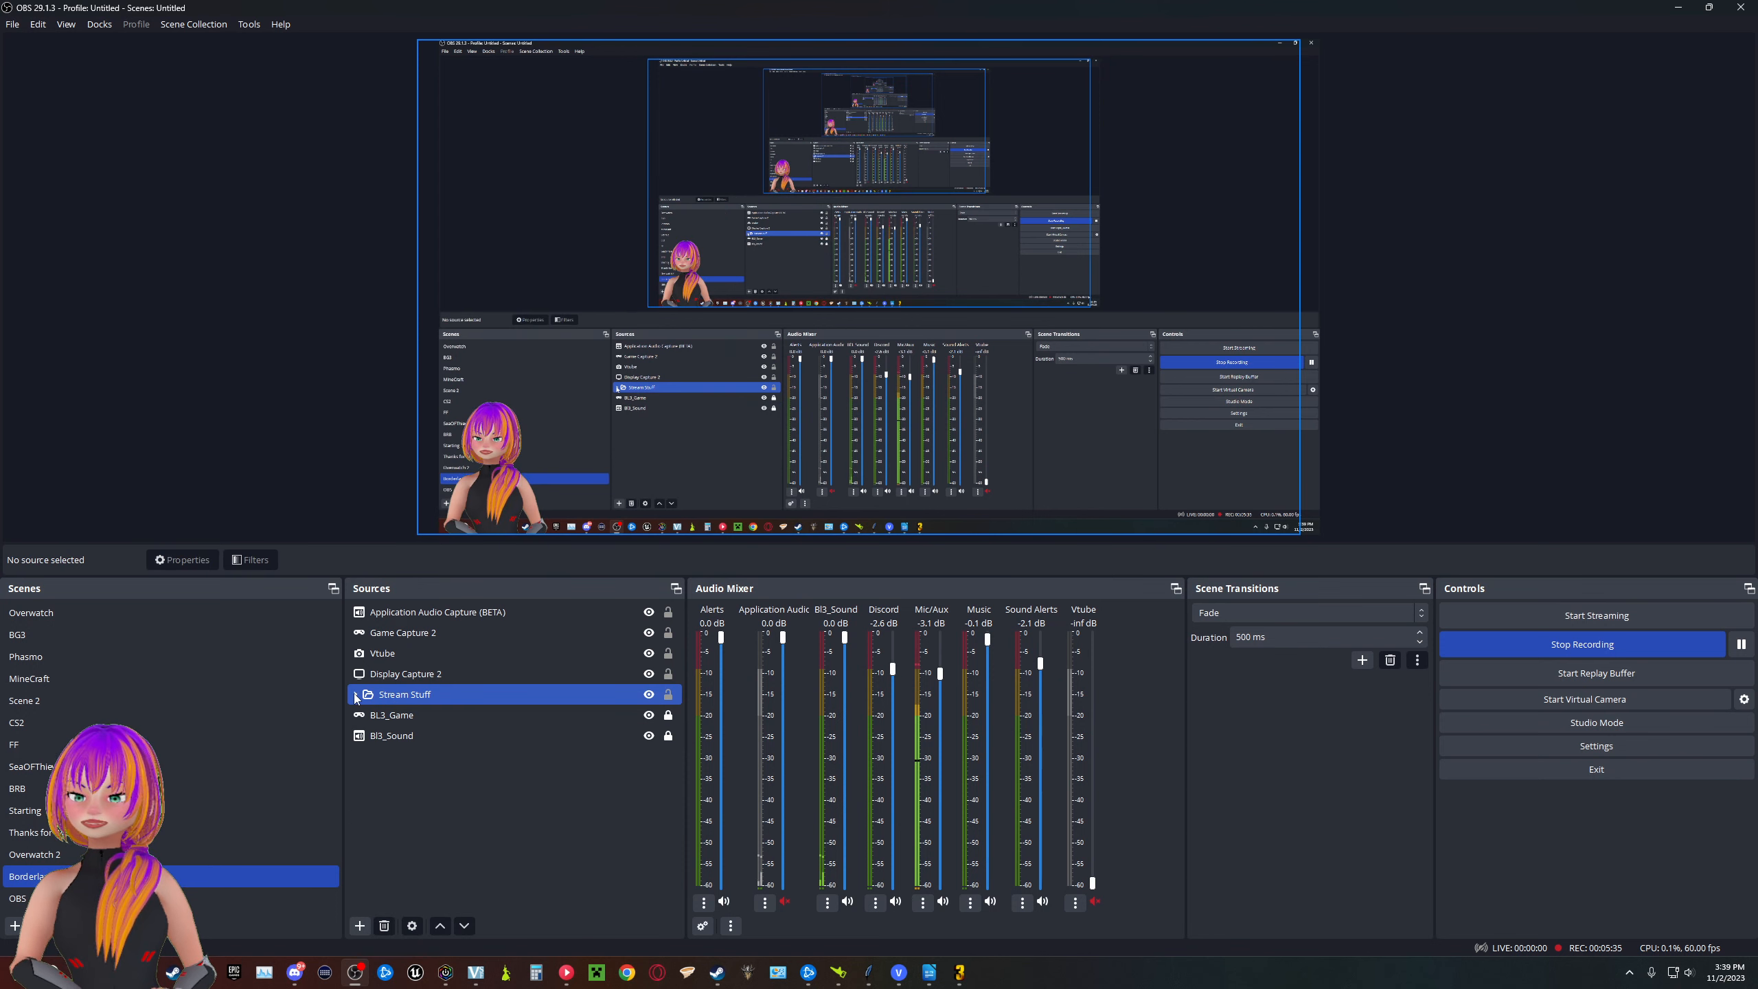
{"action": "left_click", "coordinate": [355, 694]}
{"action": "left_click", "coordinate": [355, 694]}
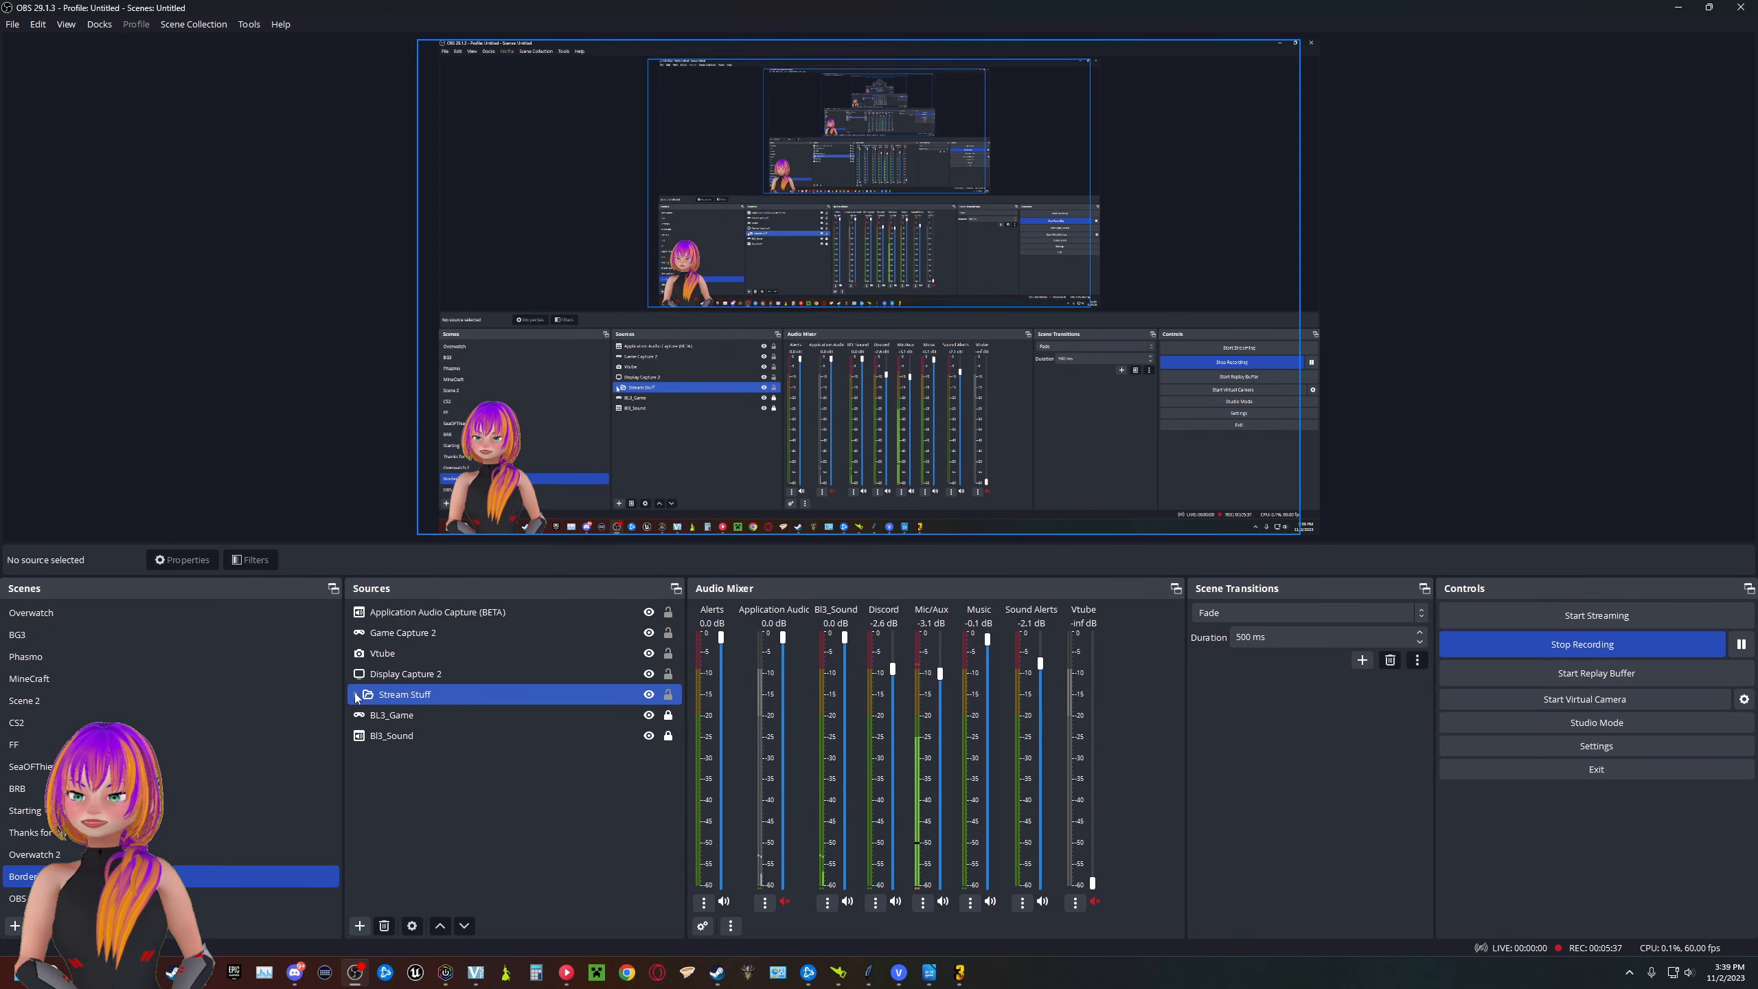
{"action": "left_click", "coordinate": [519, 613]}
{"action": "right_click", "coordinate": [519, 613]}
{"action": "left_click", "coordinate": [558, 835]}
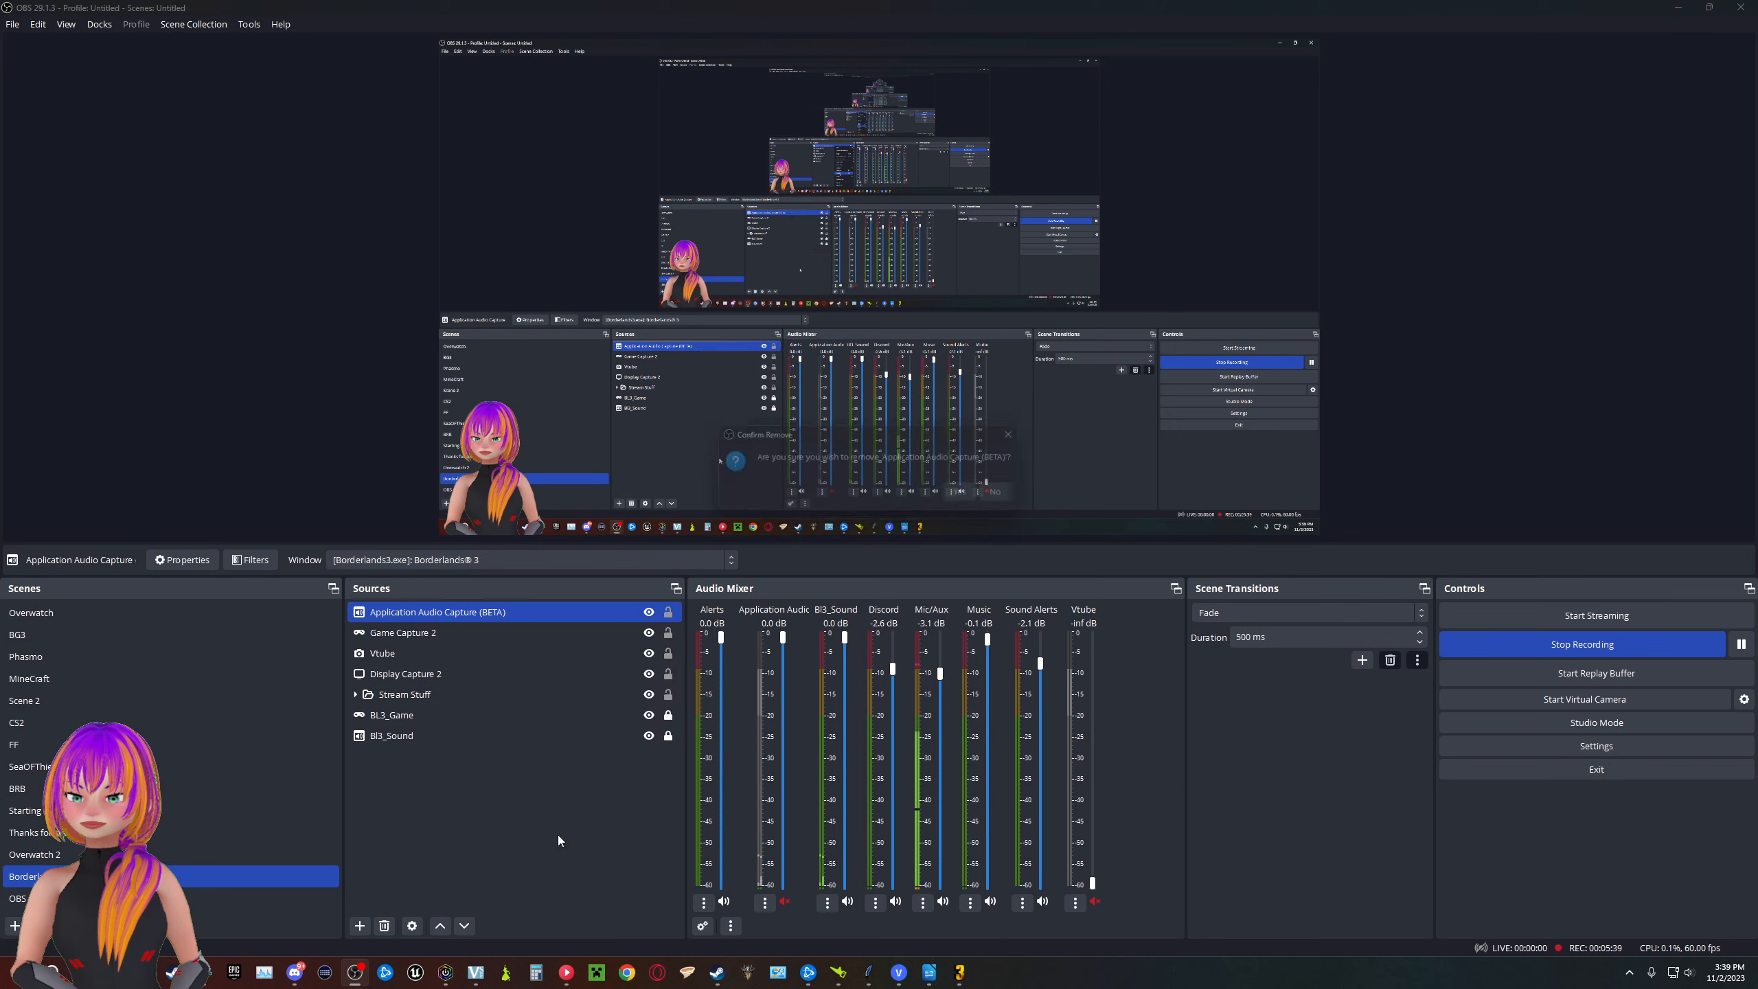
{"action": "left_click", "coordinate": [982, 492]}
- Remove the Game Capture 2 source from the scene
{"action": "left_click", "coordinate": [477, 613]}
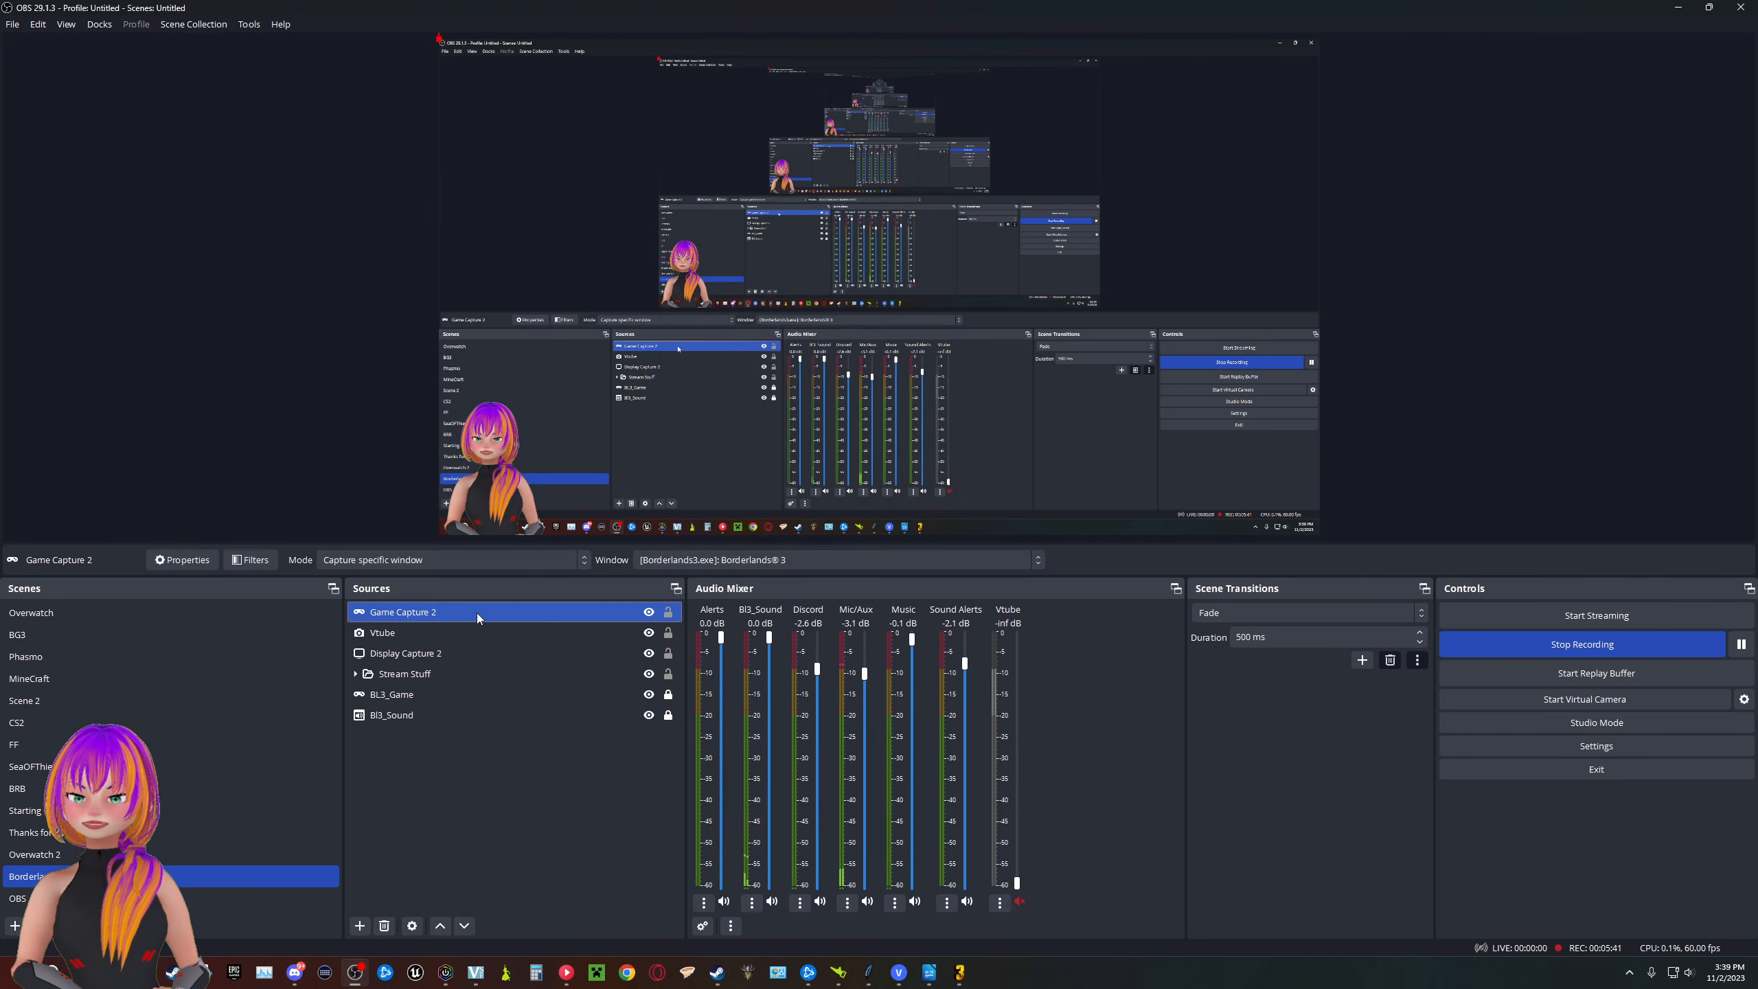
{"action": "right_click", "coordinate": [477, 613]}
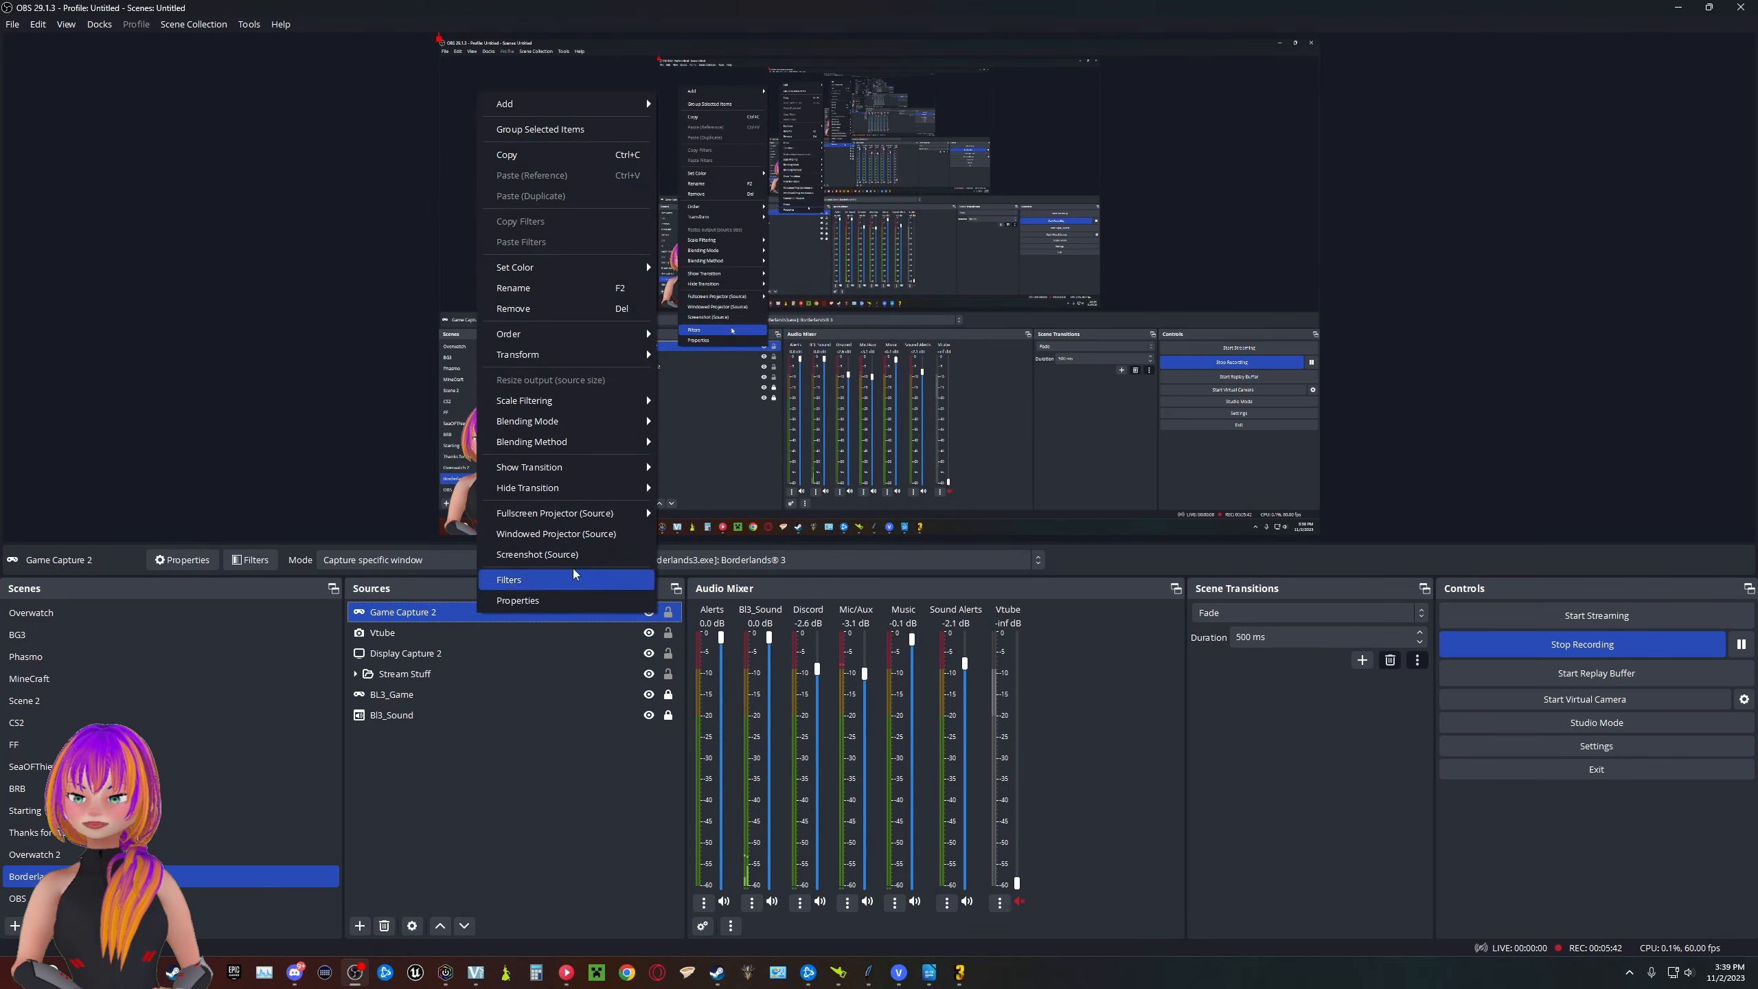
{"action": "left_click", "coordinate": [532, 309]}
{"action": "left_click", "coordinate": [933, 496]}
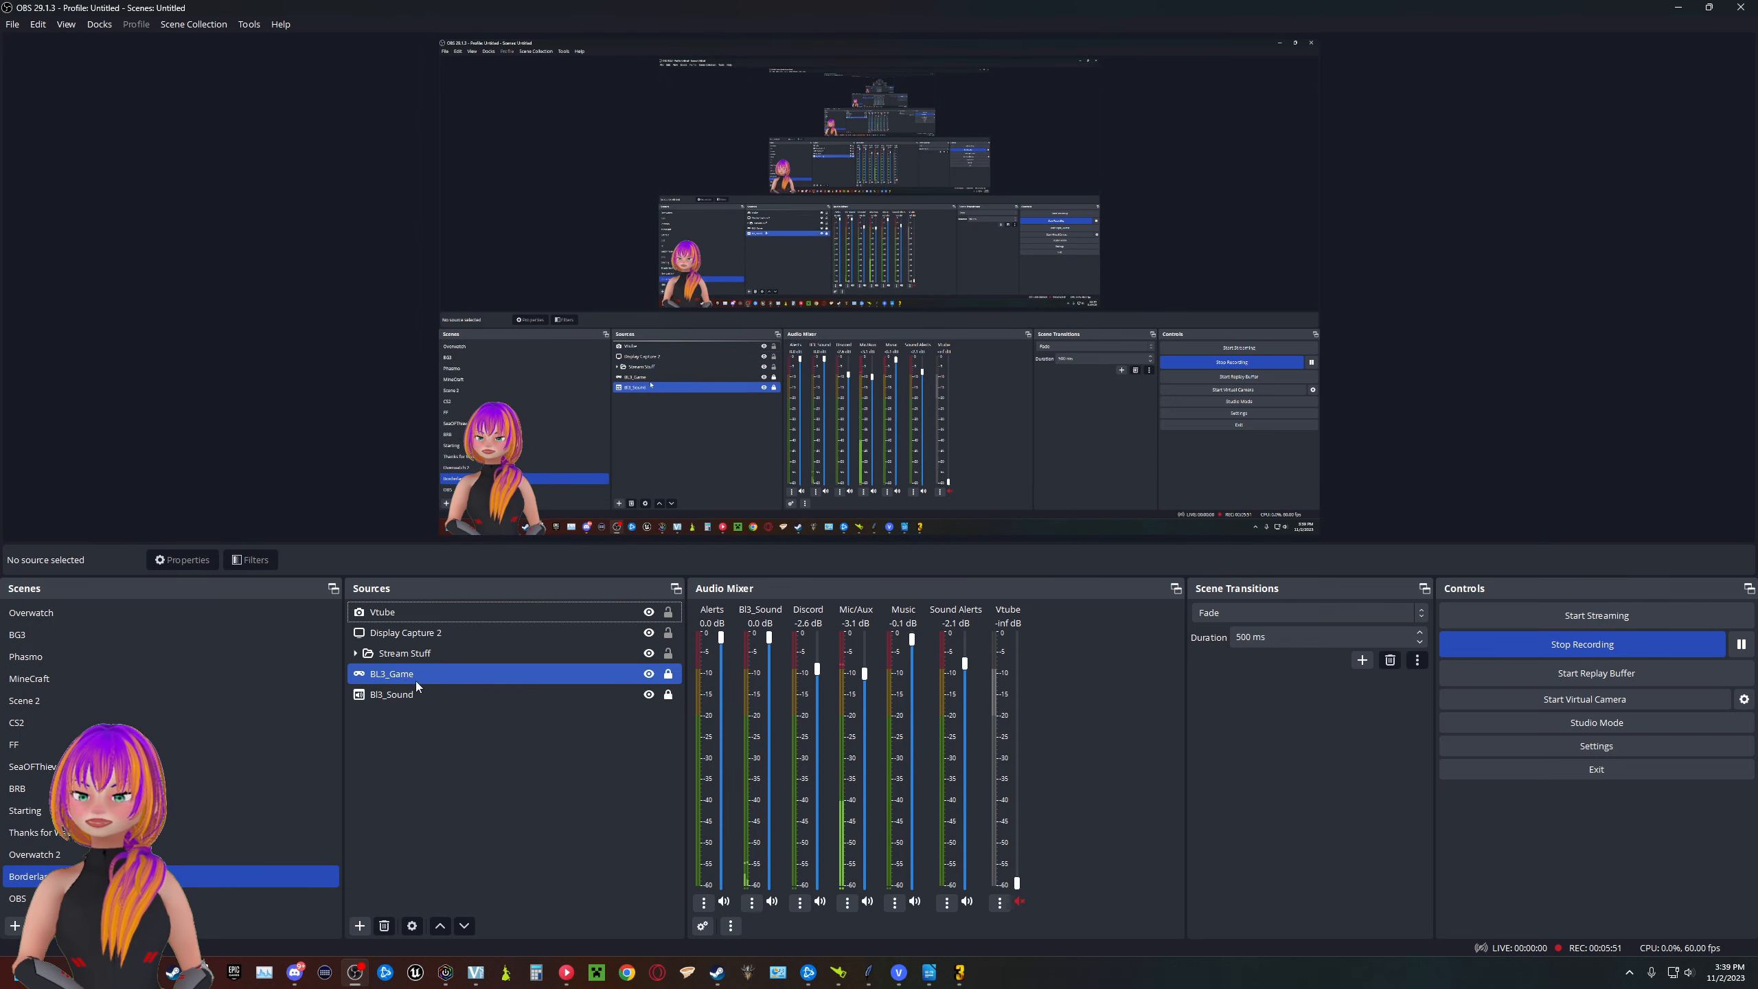
- Add a new source group named "Mystuff" to the scene
{"action": "left_click", "coordinate": [360, 928]}
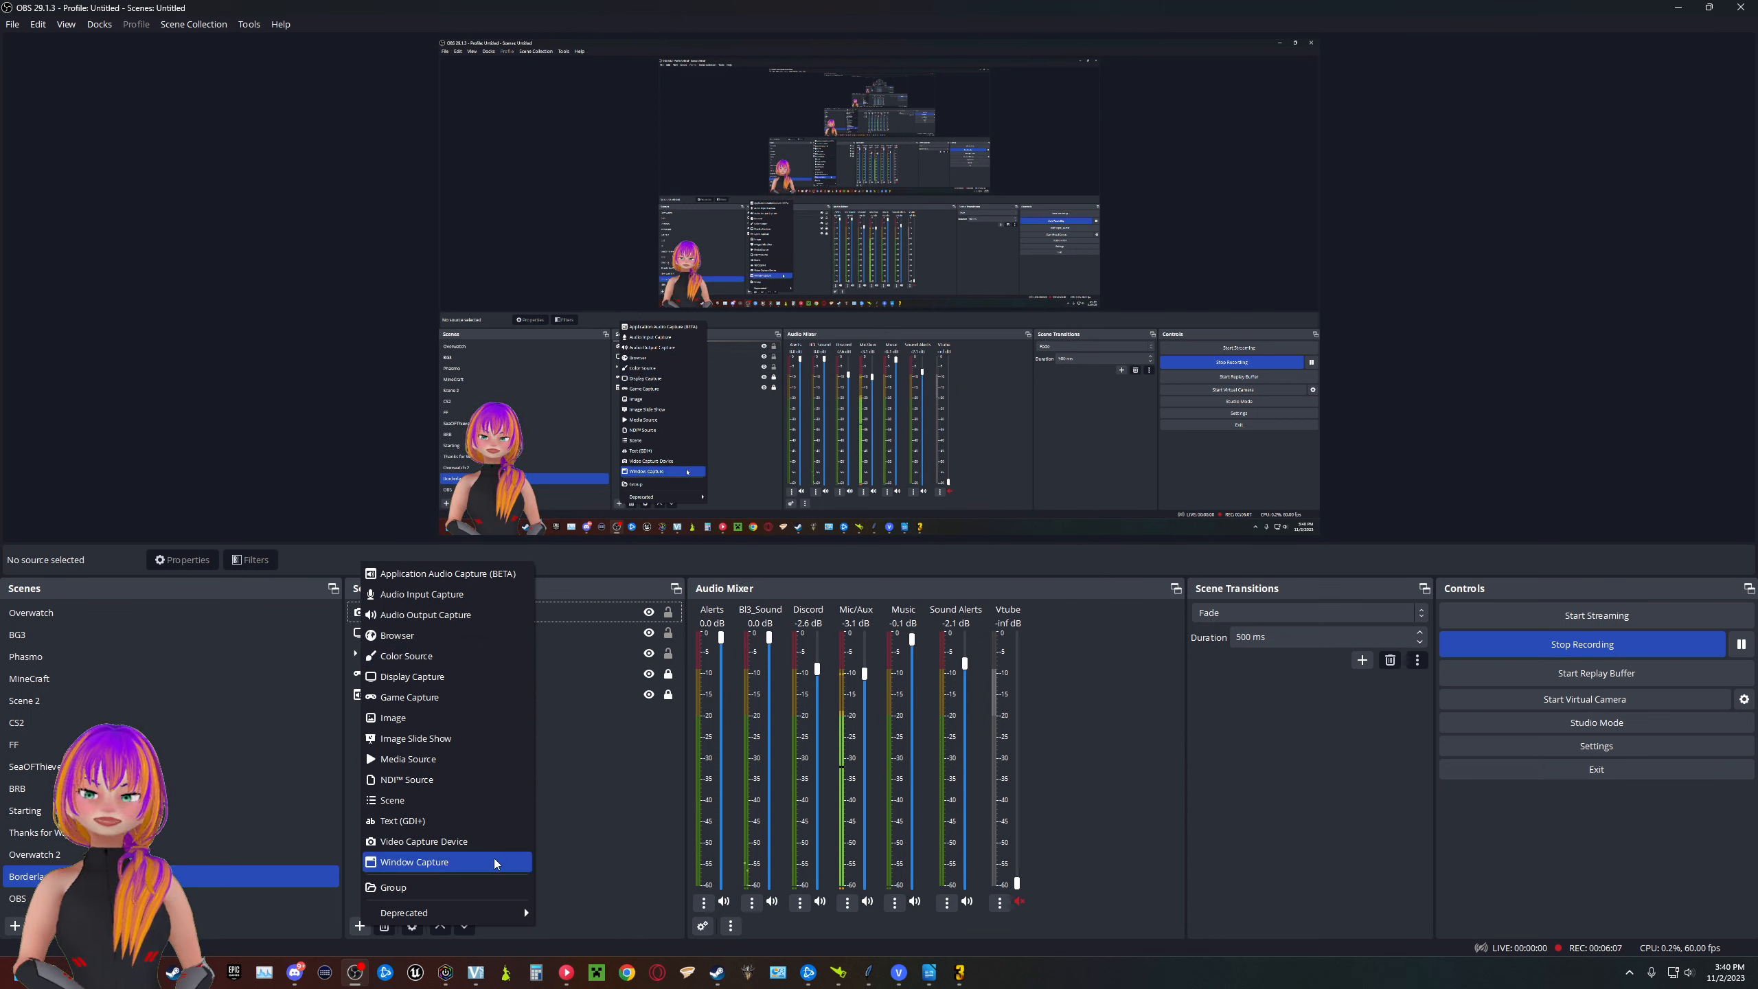
{"action": "left_click", "coordinate": [459, 885]}
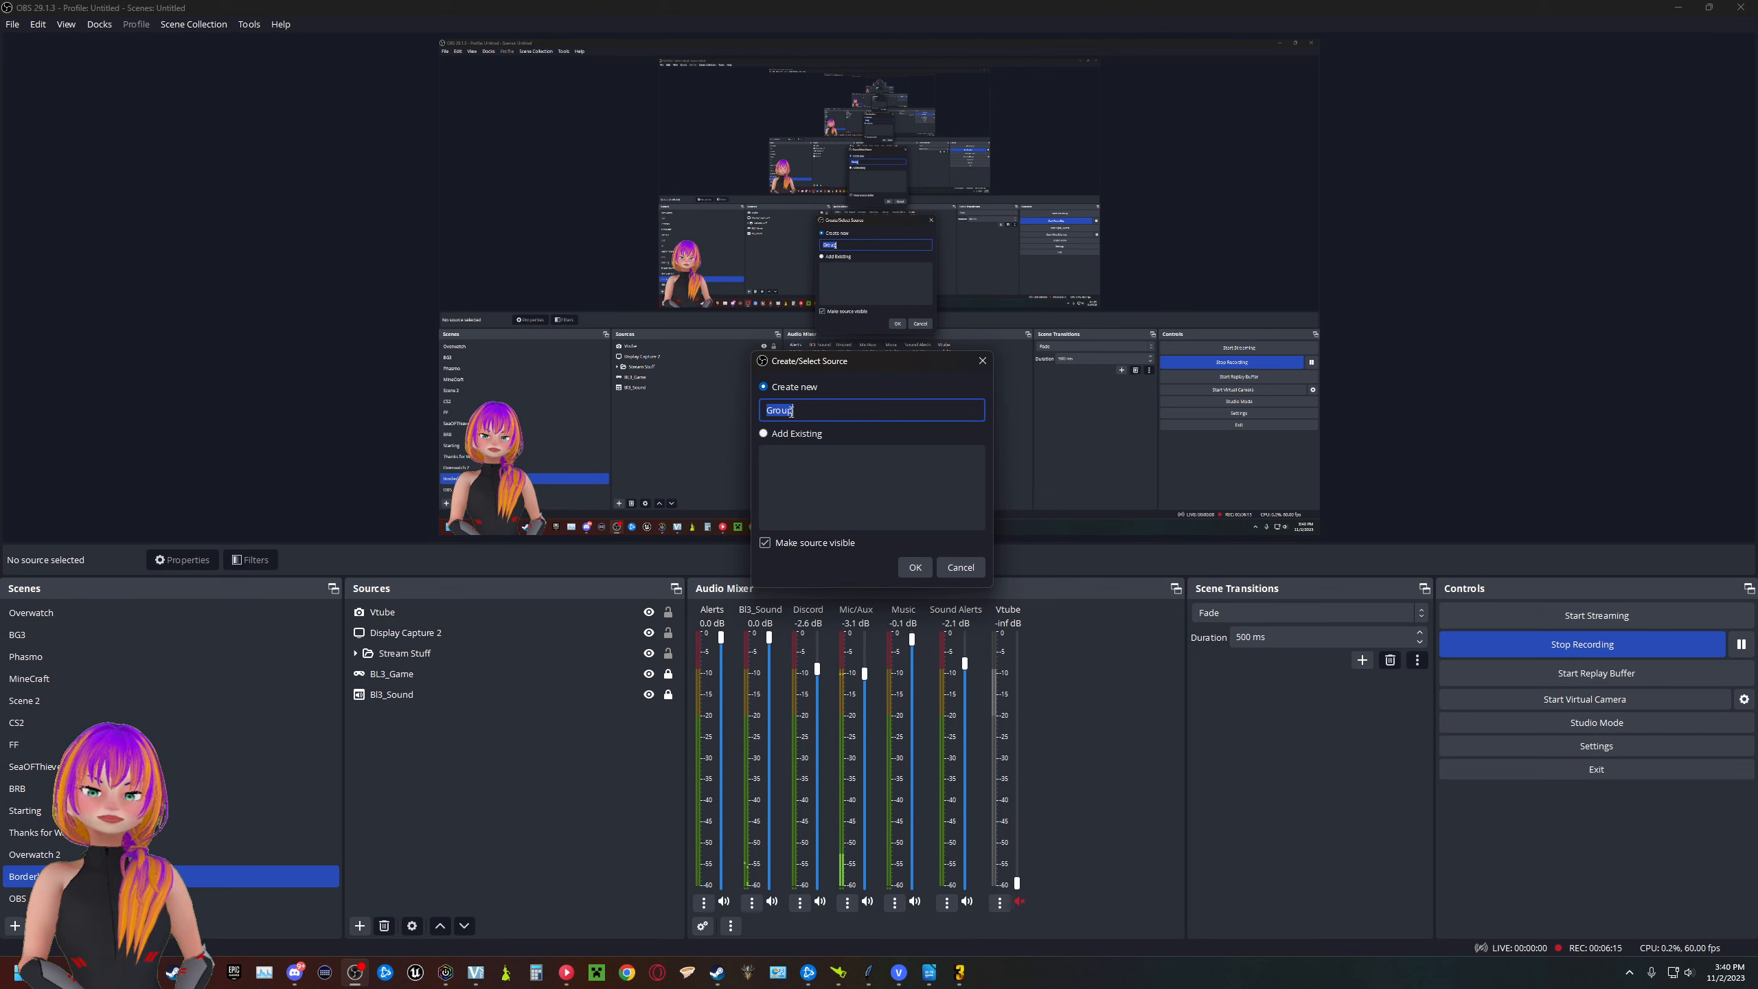
{"action": "type", "text": "M"}
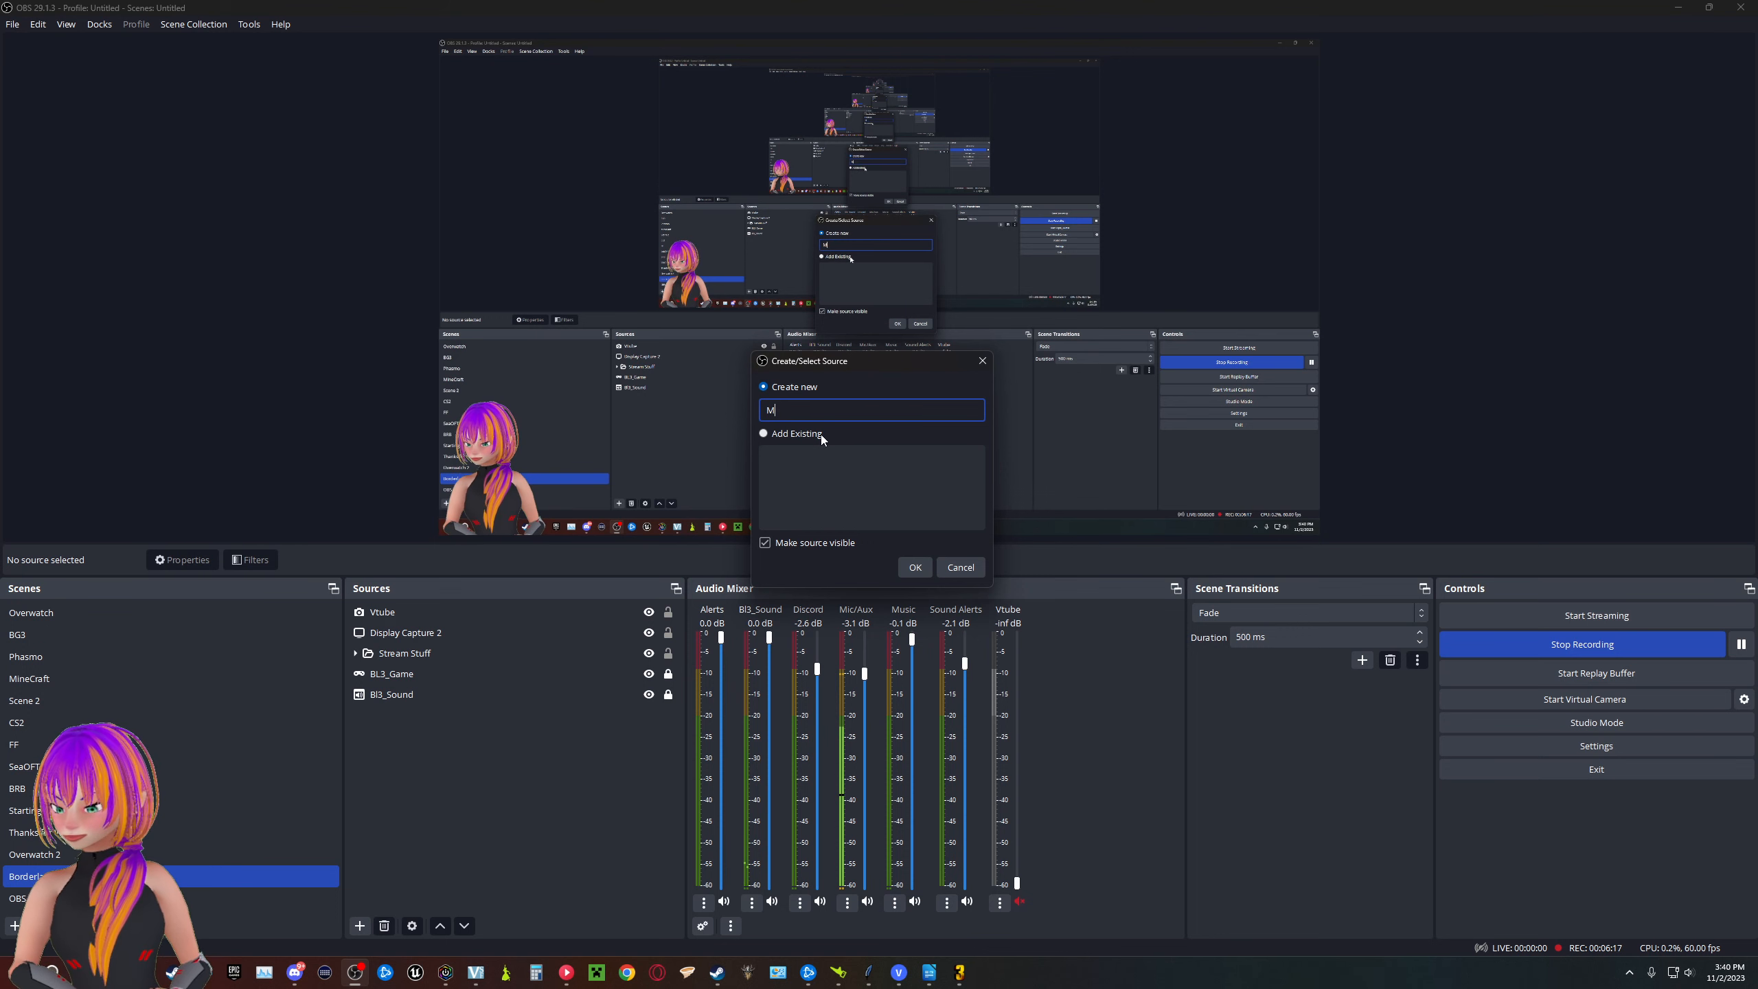
{"action": "type", "text": "ystu"}
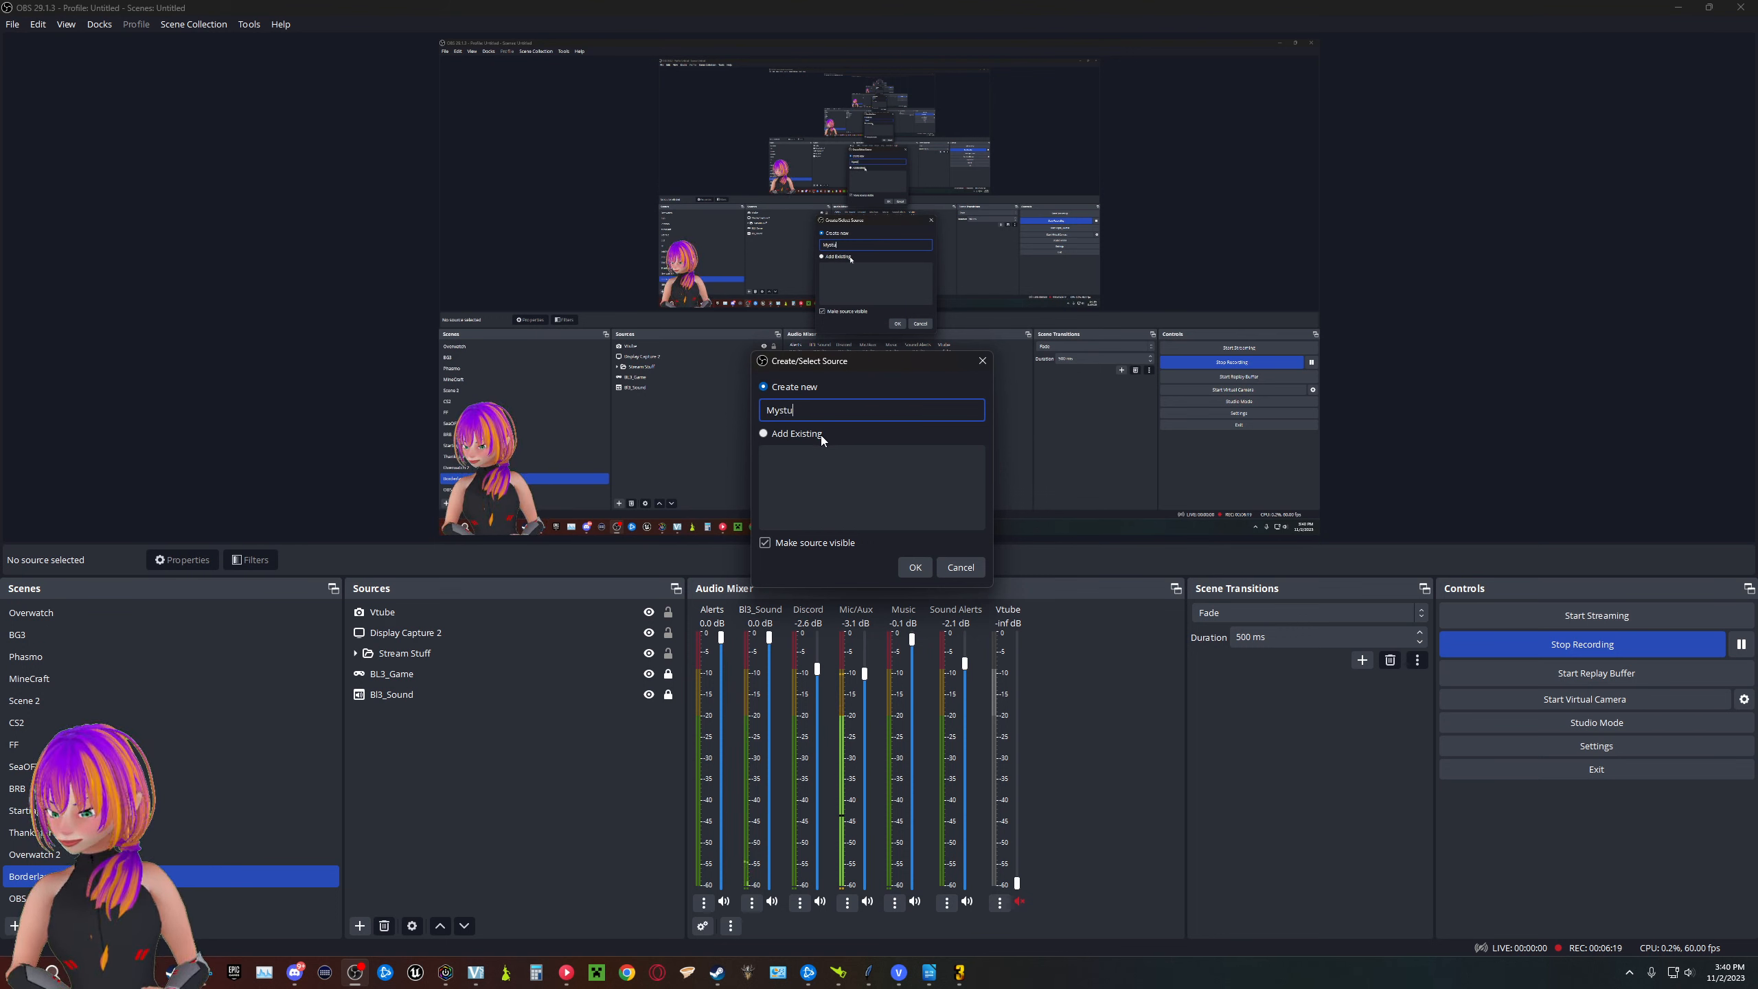
{"action": "type", "text": "ff"}
{"action": "left_click", "coordinate": [915, 567]}
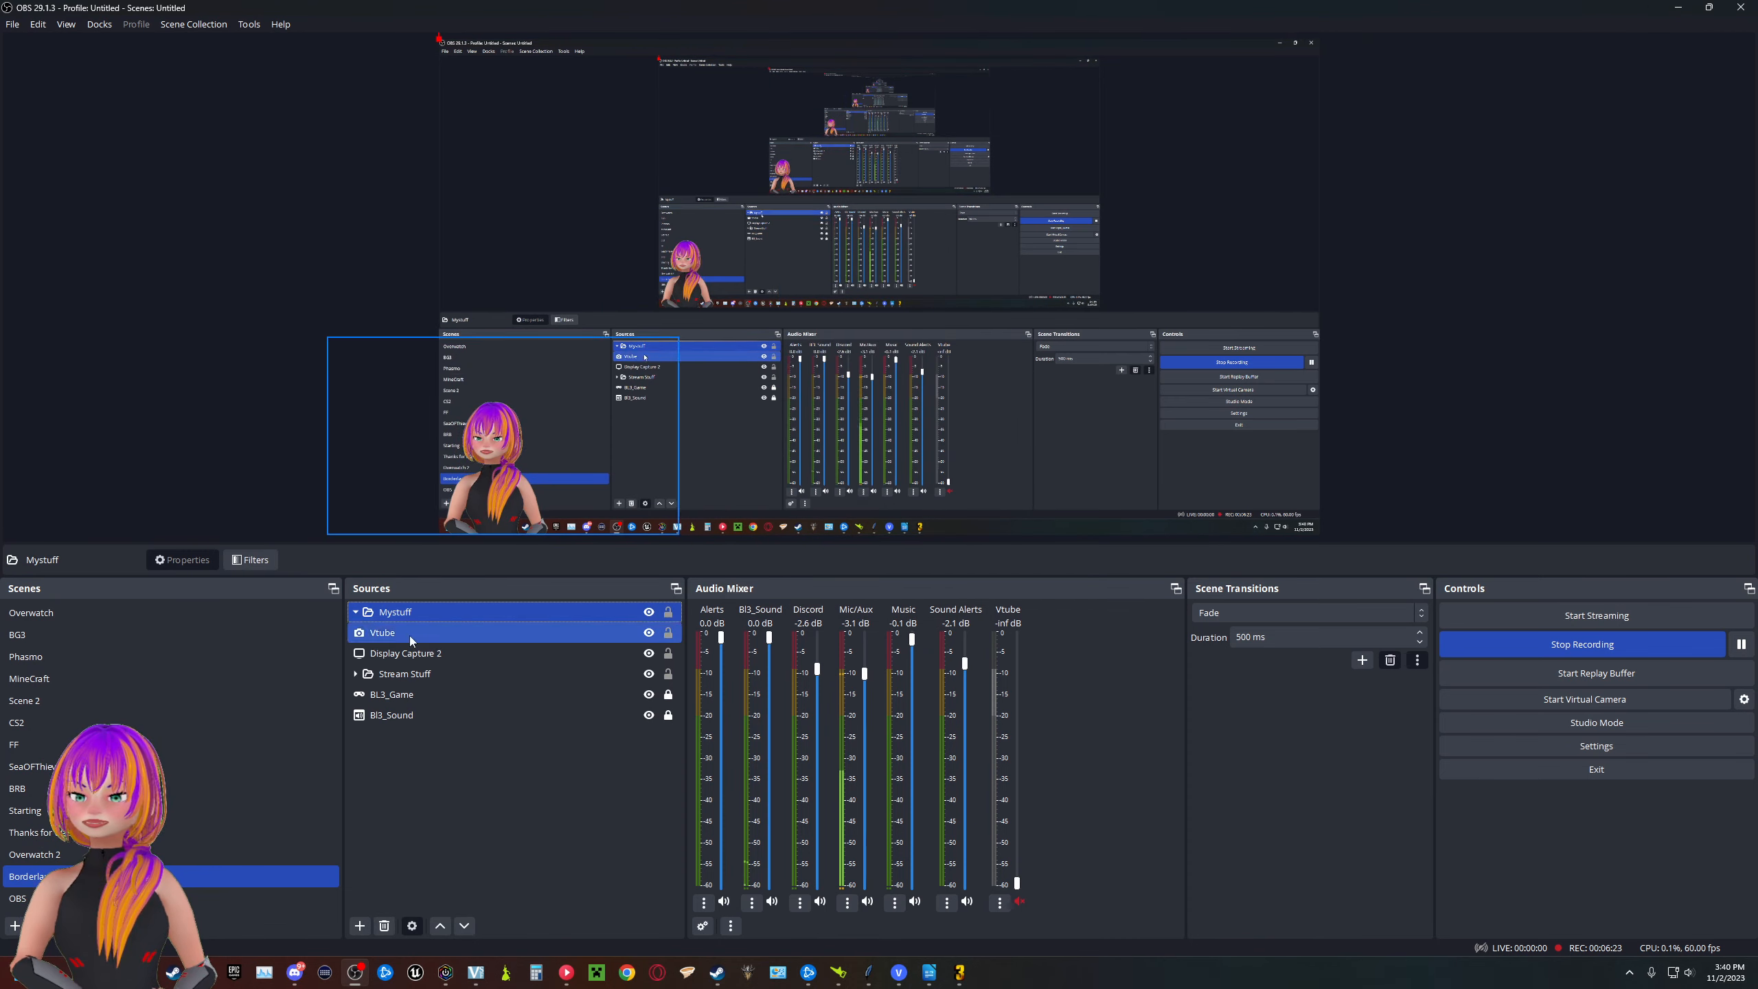
- Expand the Stream Stuff group to show its sources and copy the whole group
{"action": "left_click", "coordinate": [407, 675]}
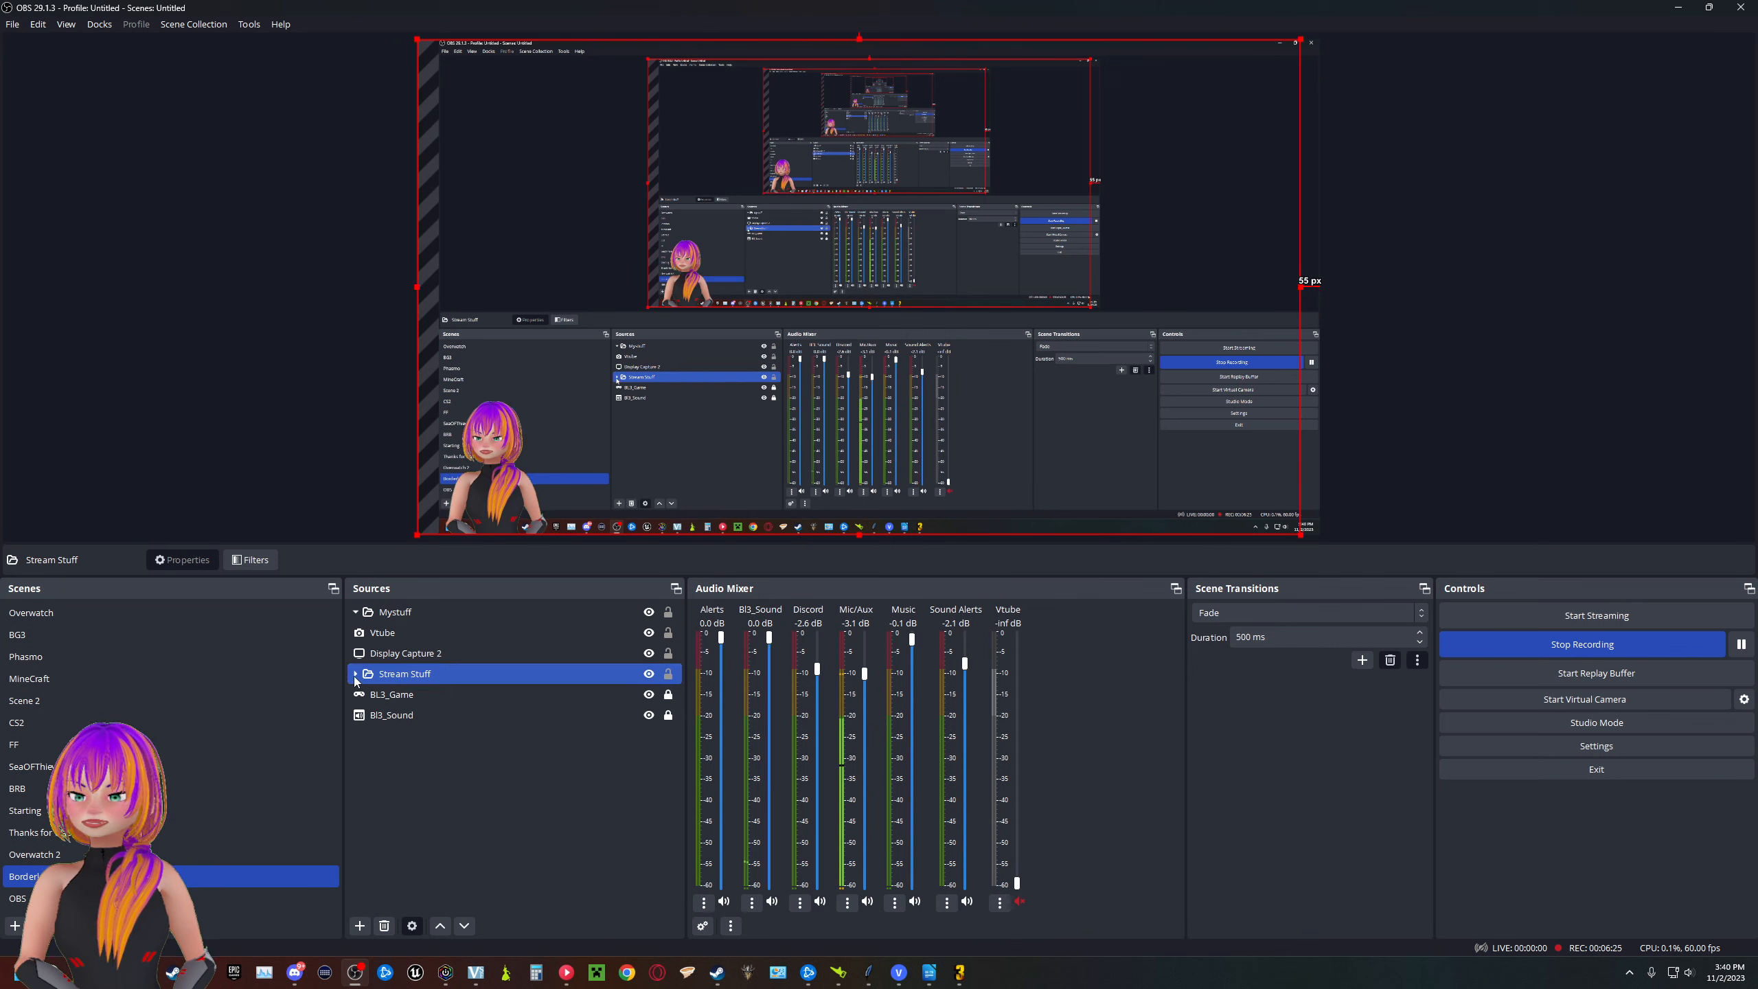
{"action": "left_click", "coordinate": [355, 674]}
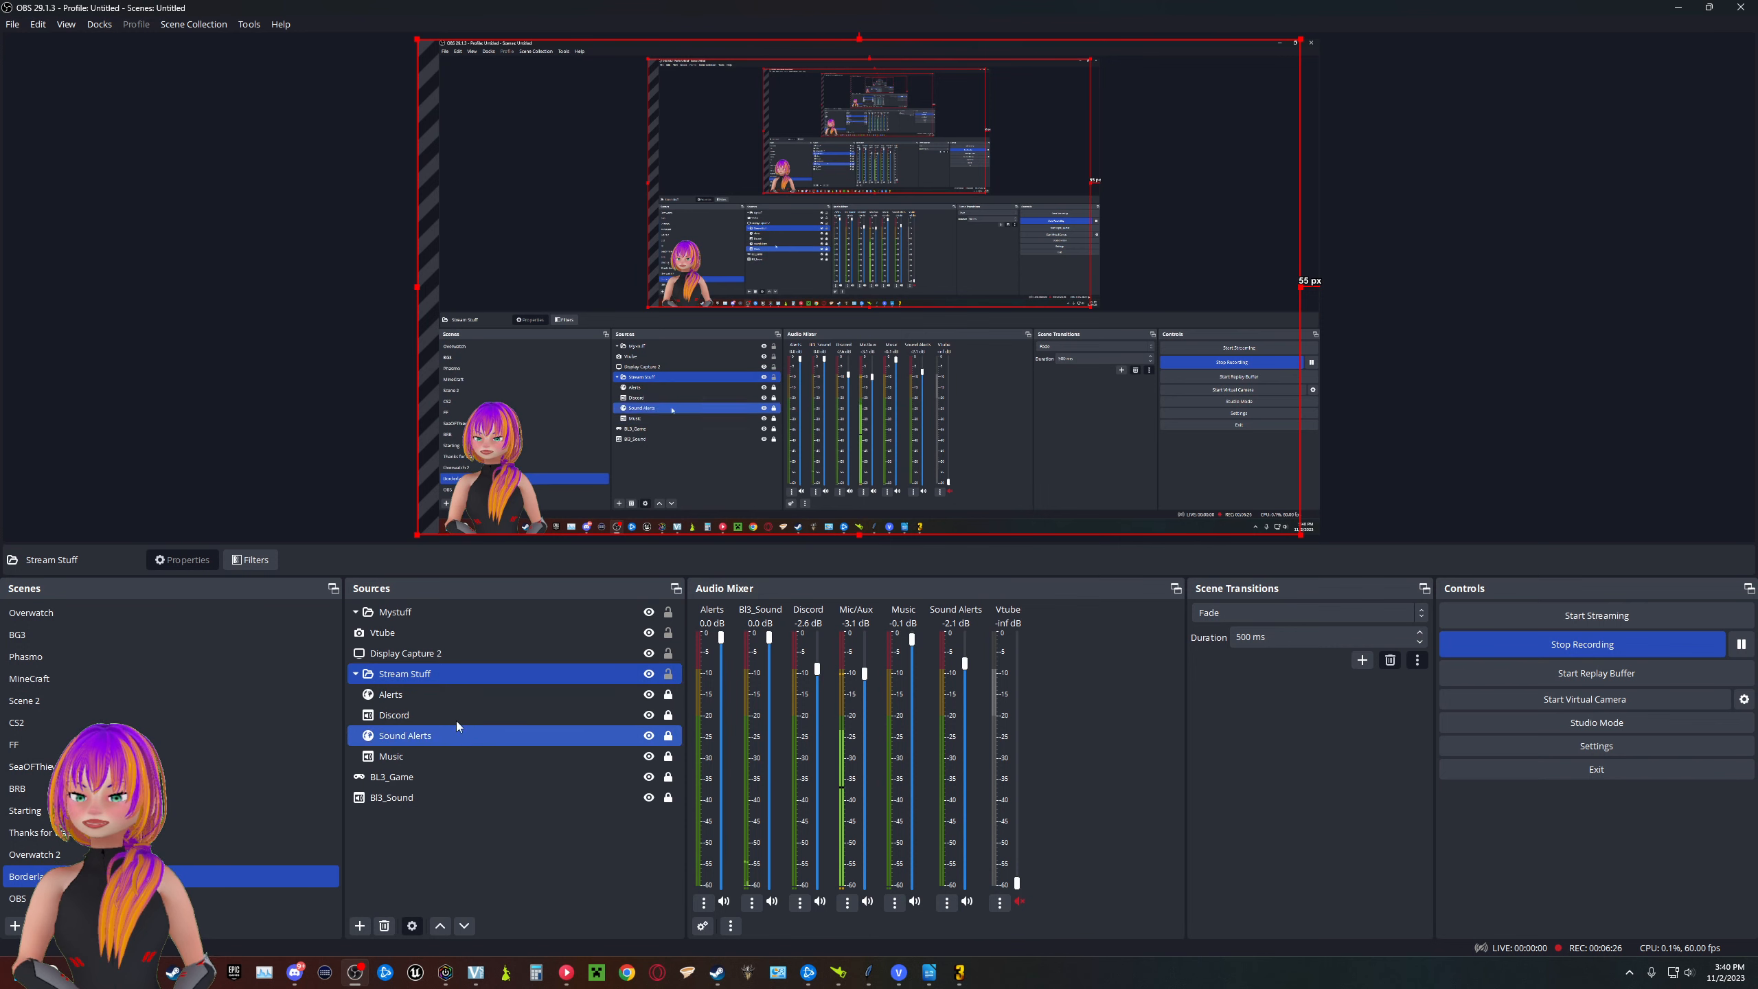
{"action": "right_click", "coordinate": [412, 673]}
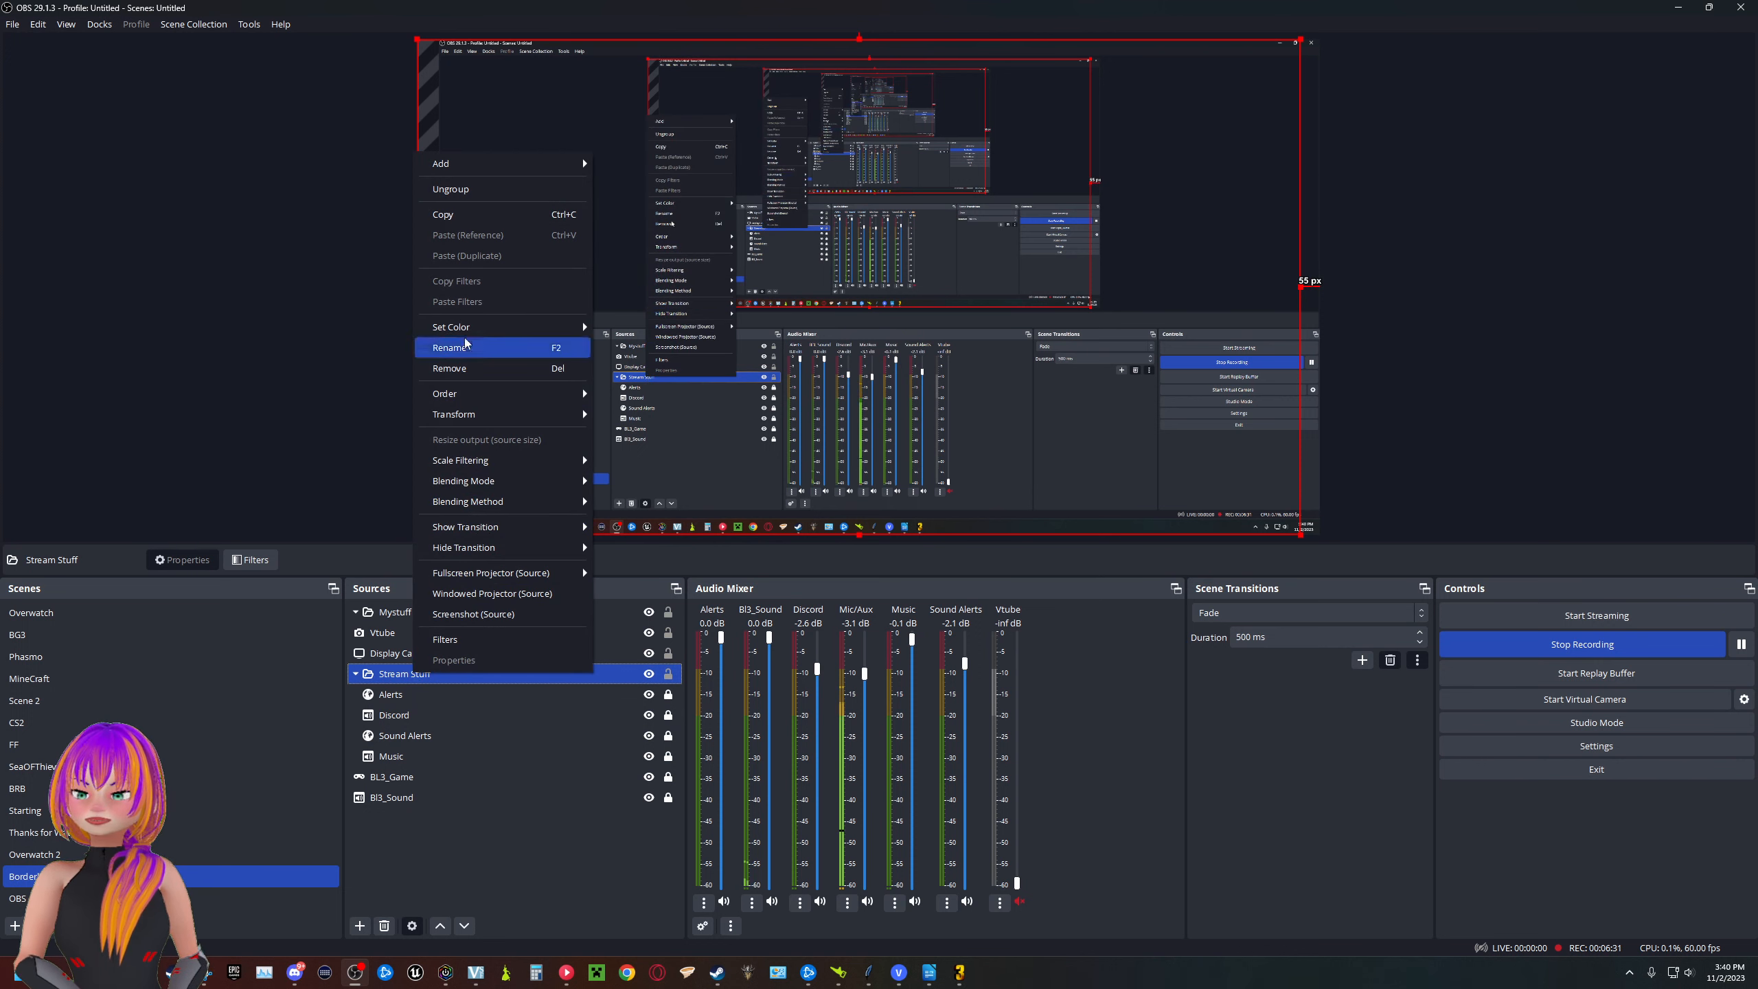
{"action": "left_click", "coordinate": [475, 211]}
{"action": "left_click", "coordinate": [348, 649]}
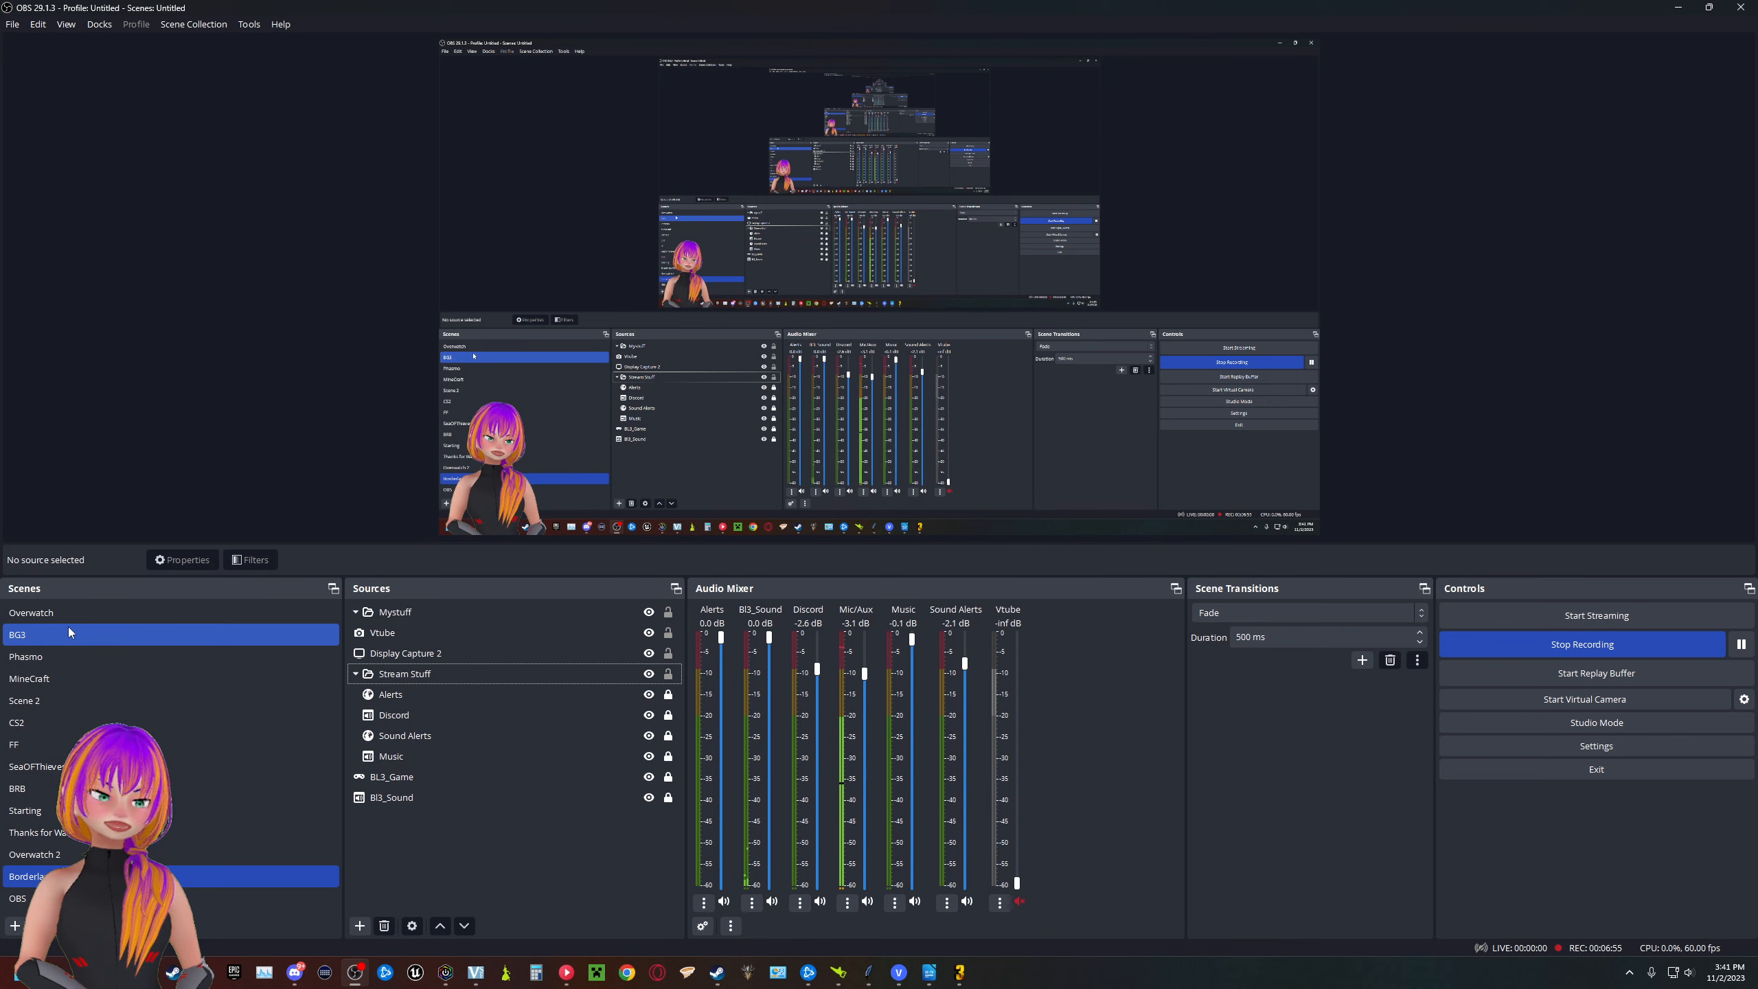
- Review the source list's options for pasting the copied Stream Stuff group, then view the BRB scene
{"action": "left_click", "coordinate": [442, 674]}
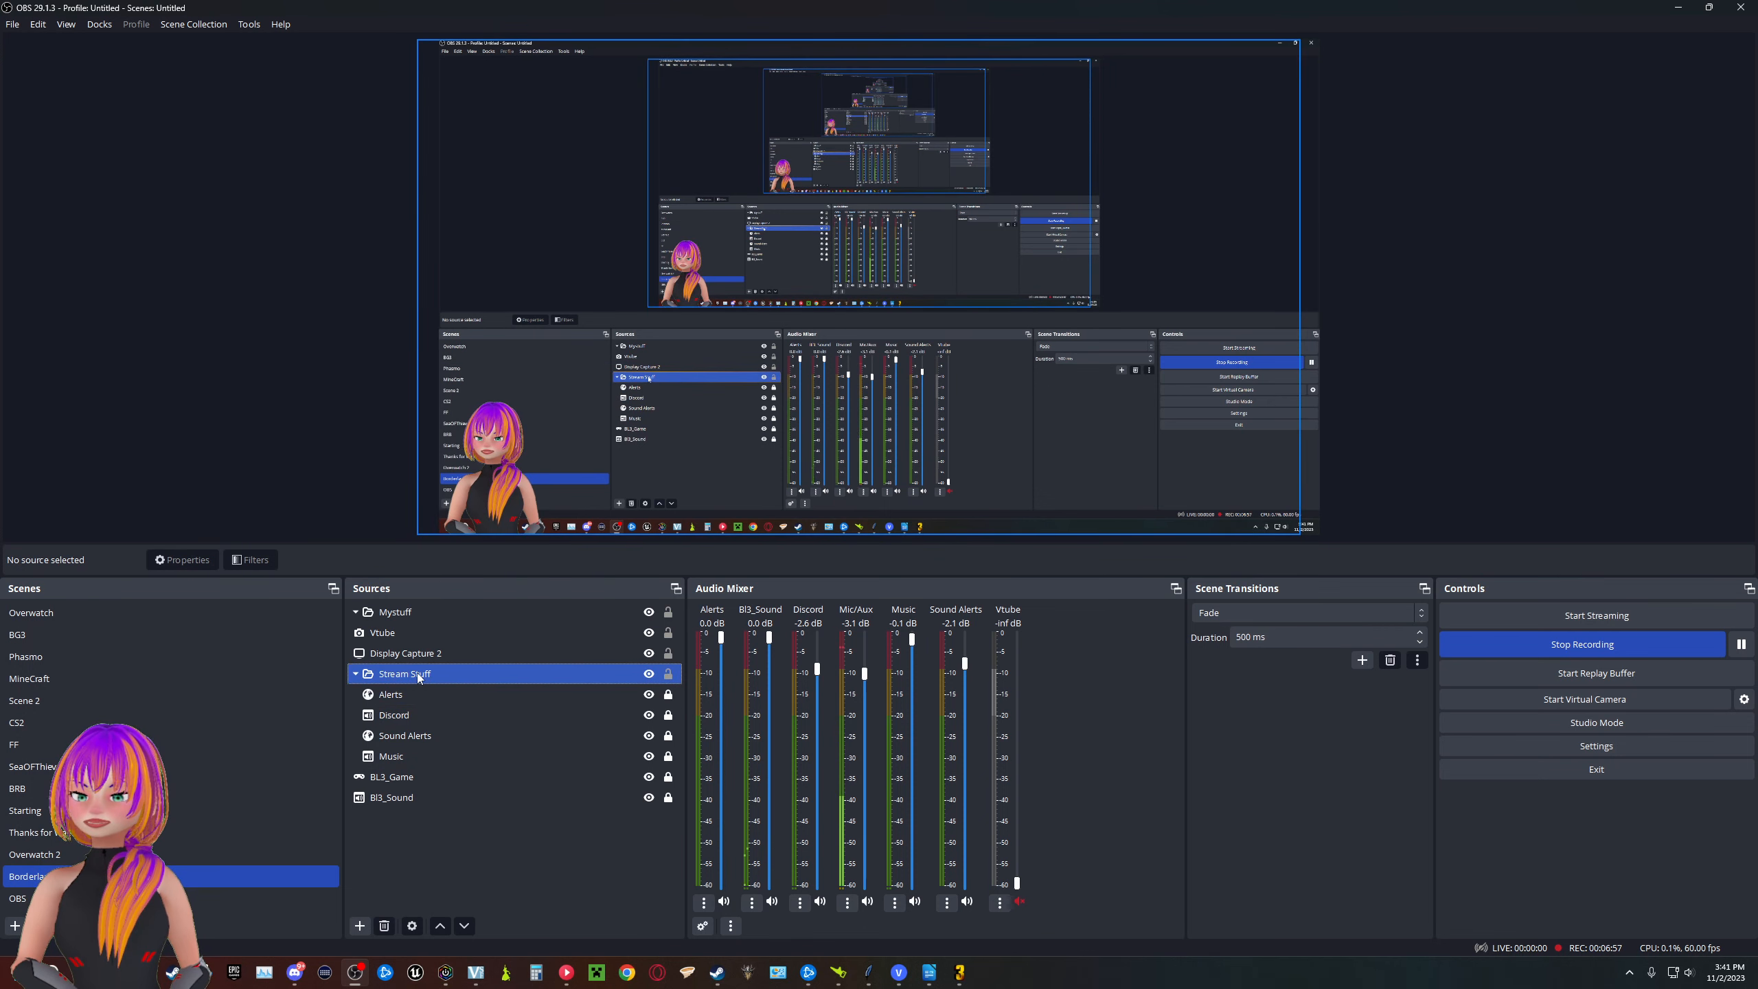
{"action": "left_click", "coordinate": [25, 657]}
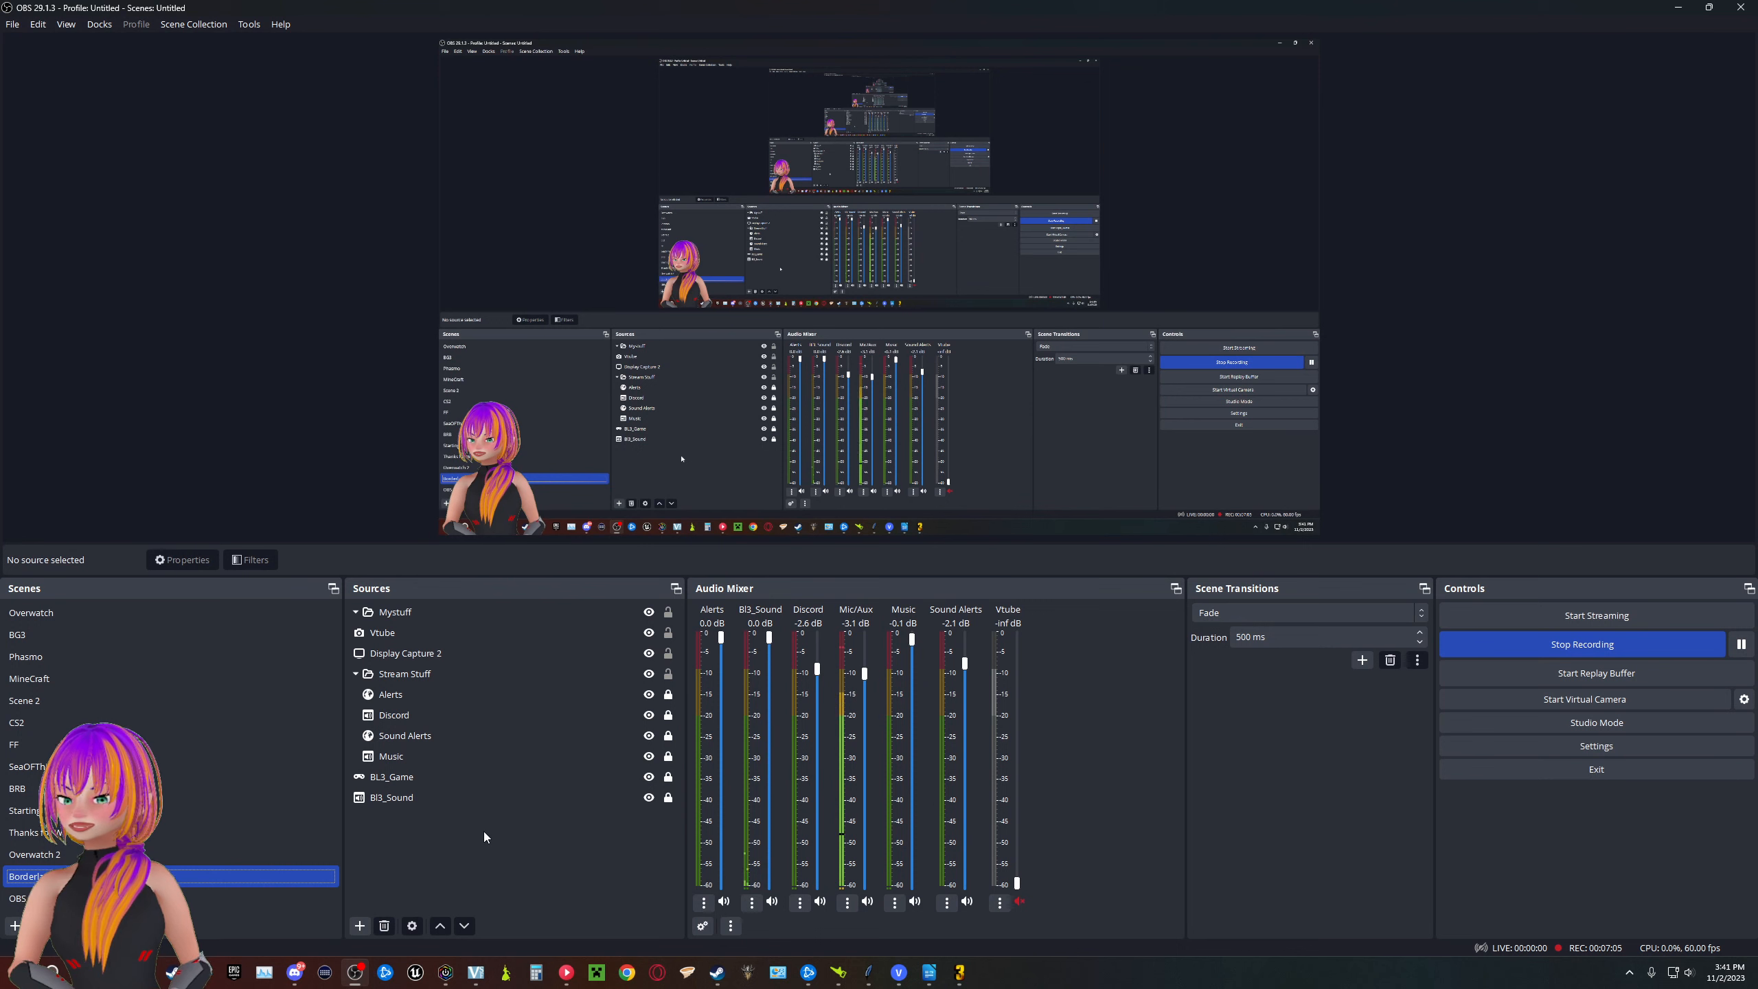
{"action": "right_click", "coordinate": [469, 861]}
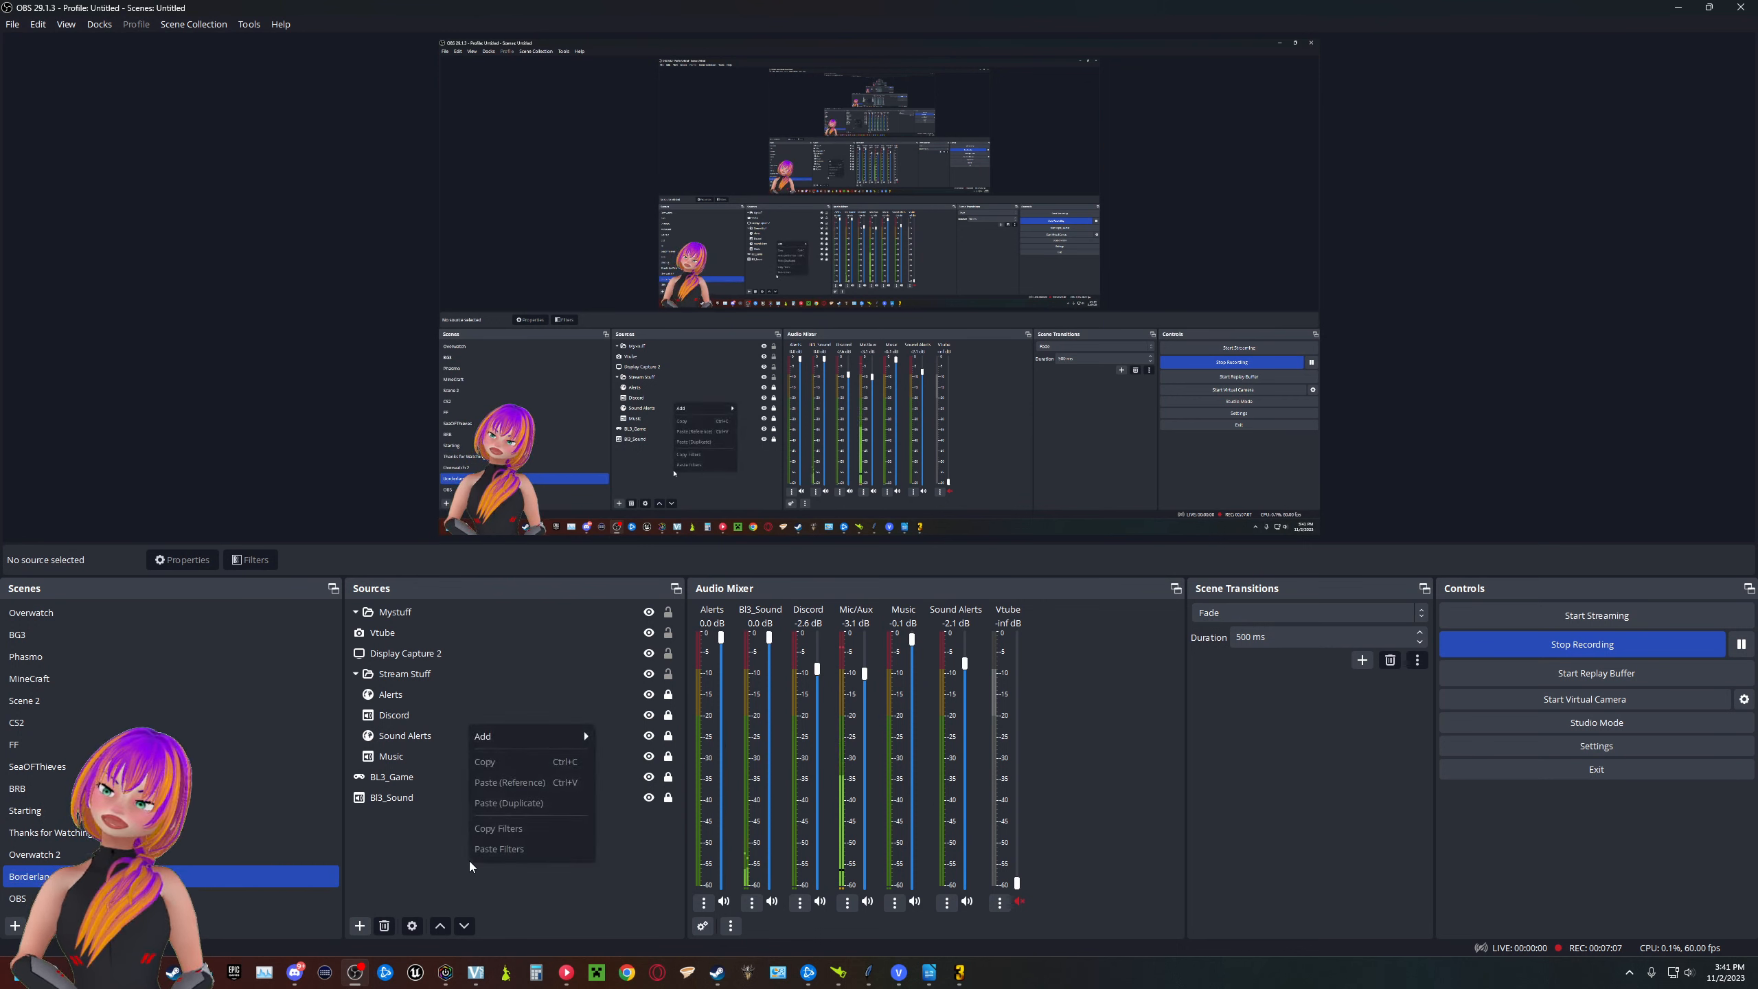
{"action": "left_click", "coordinate": [433, 889]}
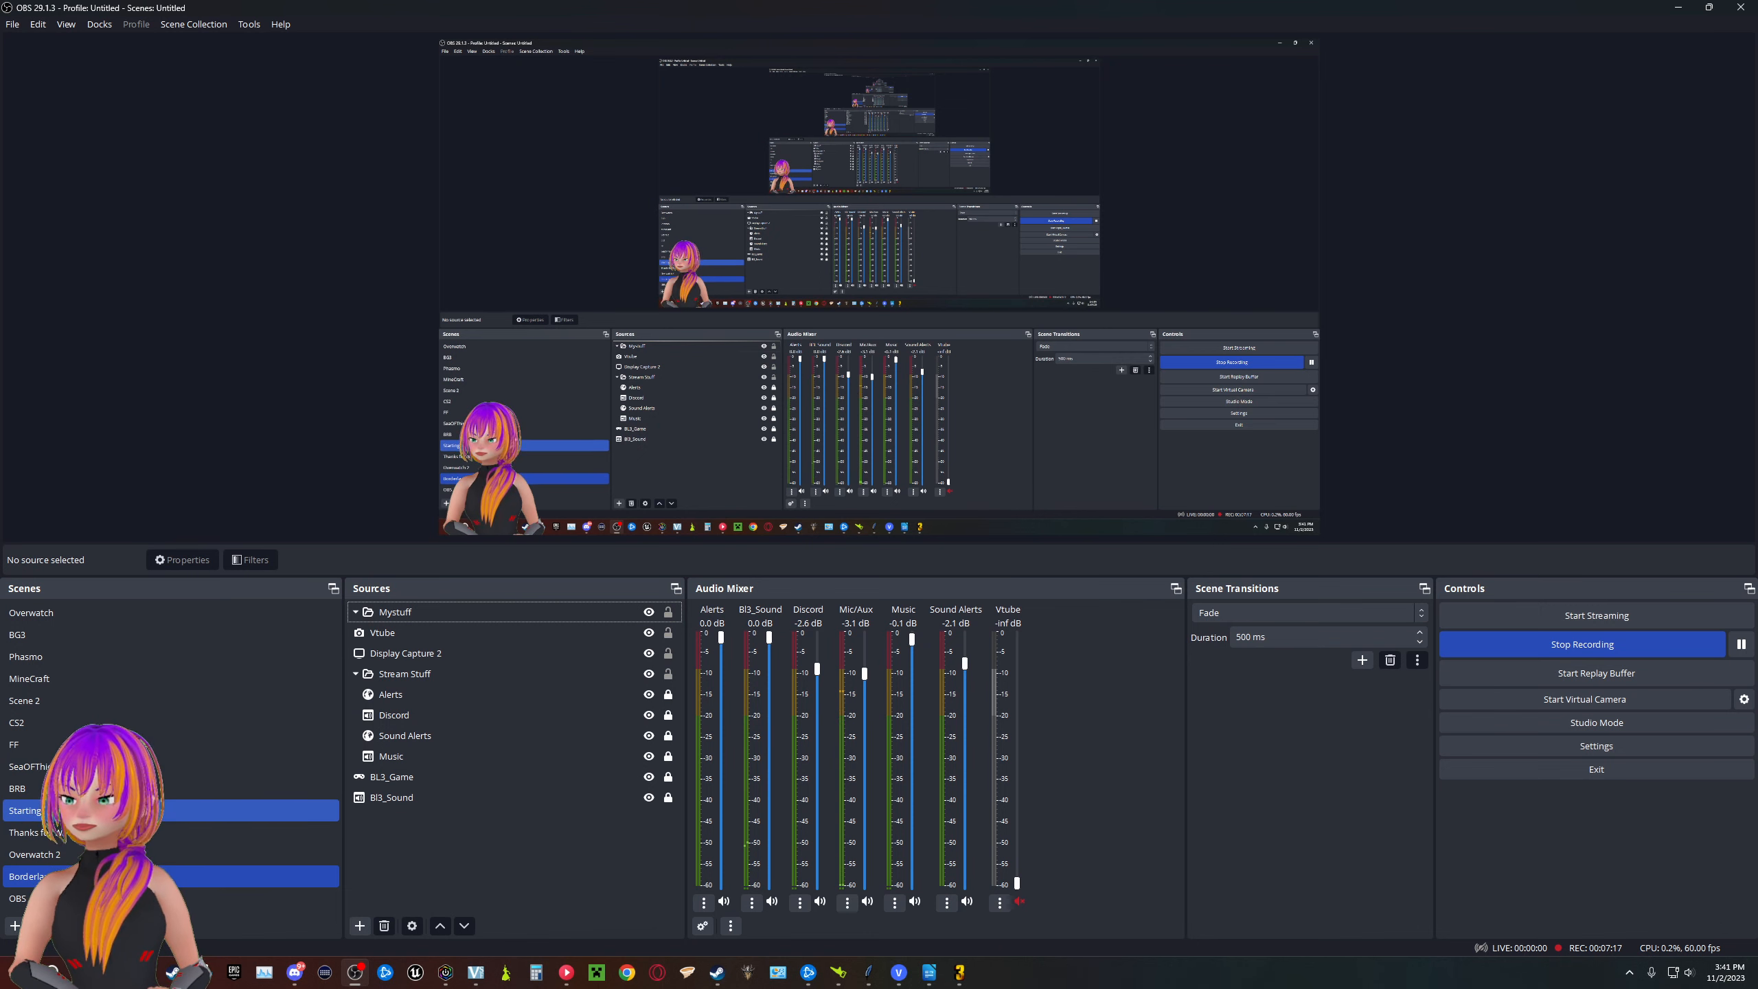
{"action": "left_click", "coordinate": [171, 789]}
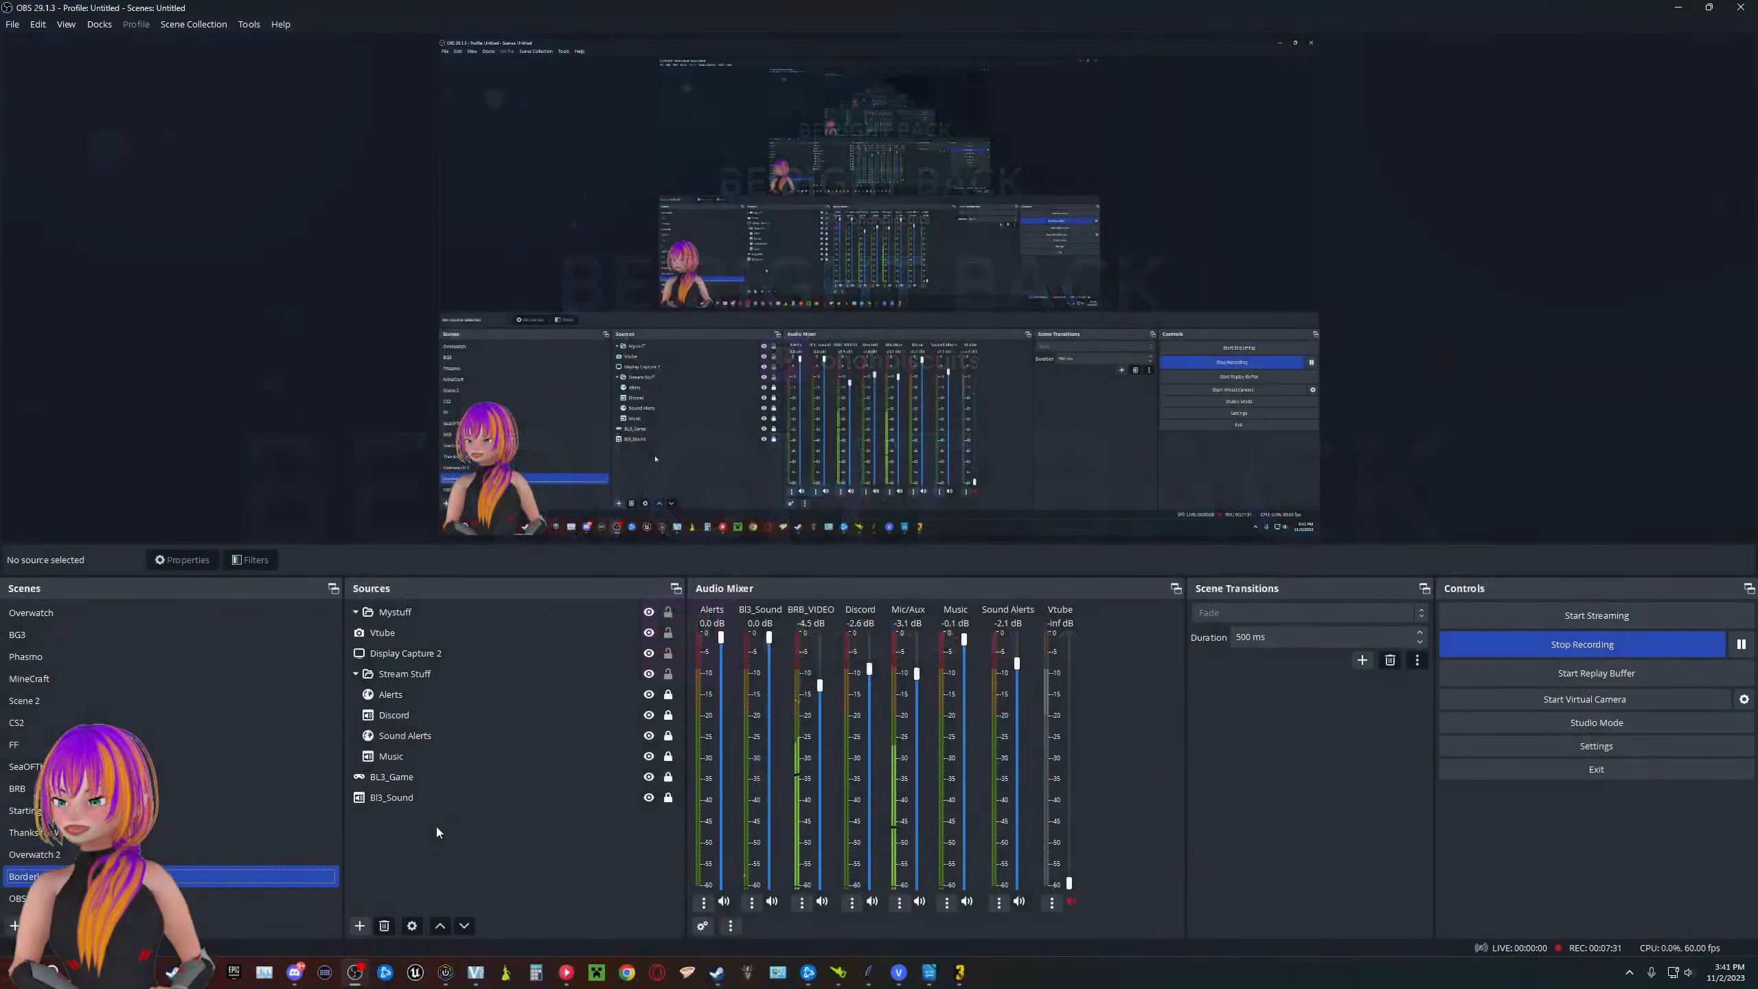
- Copy the Stream Stuff group from the Borderlands scene and switch to the Thanks for Watching scene
{"action": "left_click", "coordinate": [429, 676]}
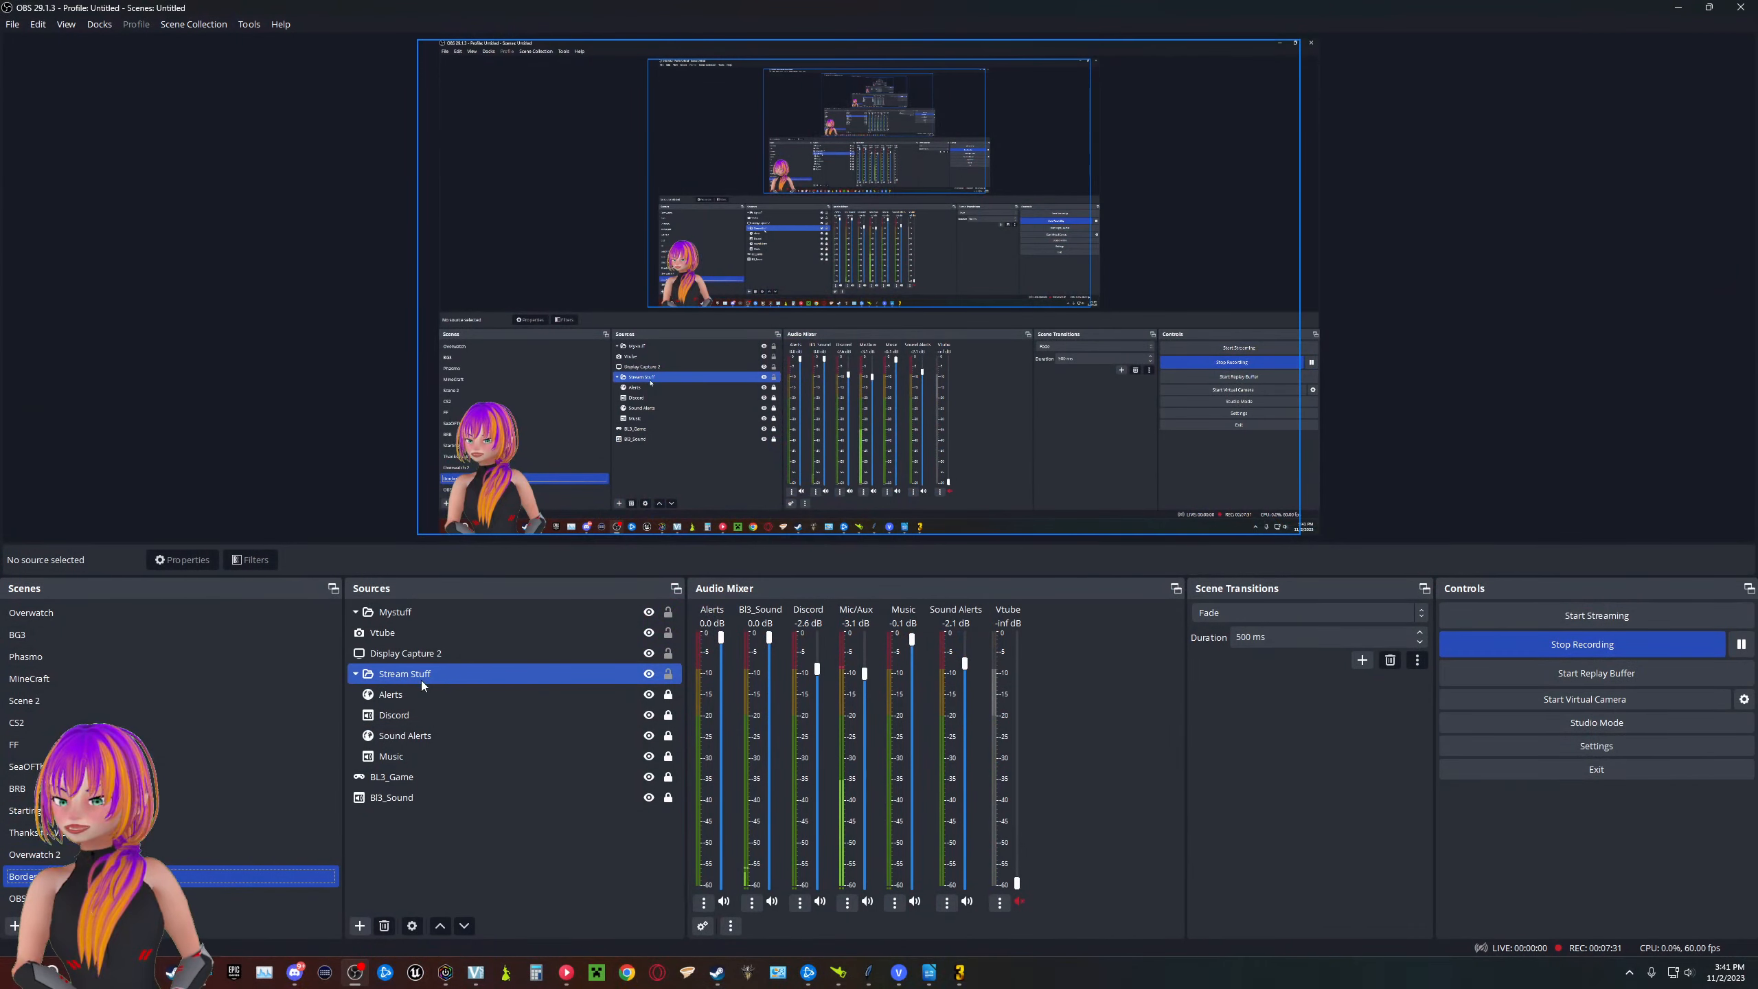
{"action": "right_click", "coordinate": [429, 677]}
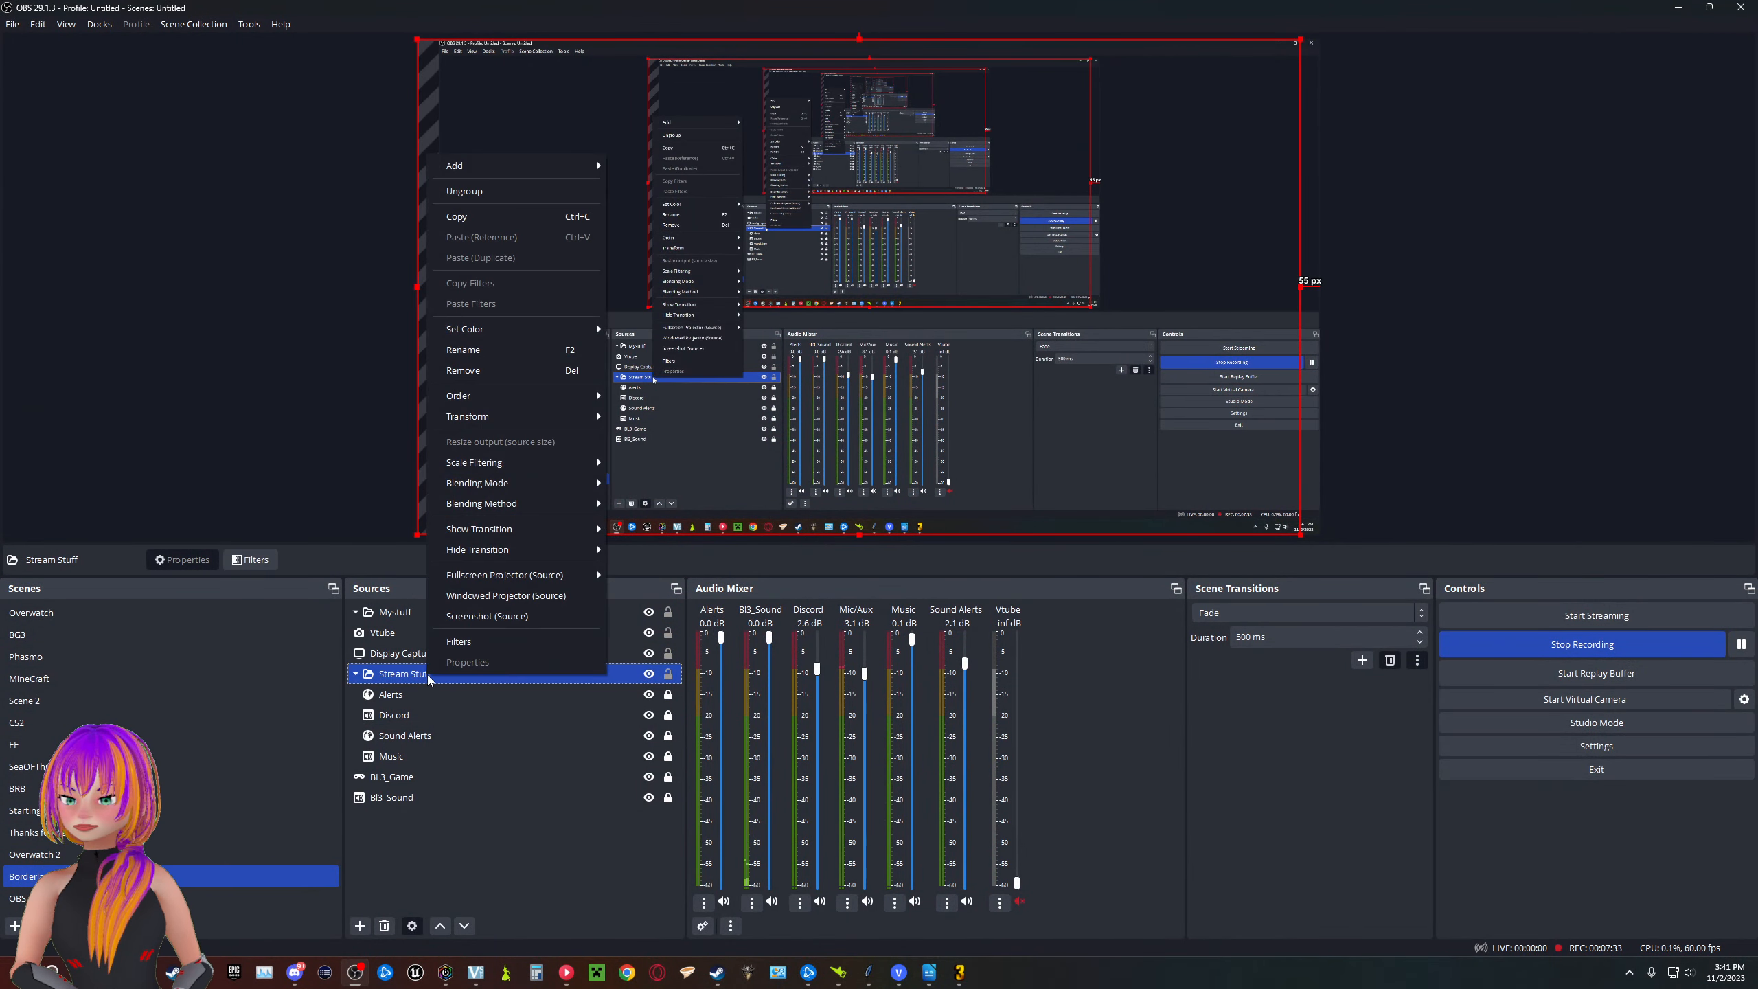
{"action": "left_click", "coordinate": [502, 223]}
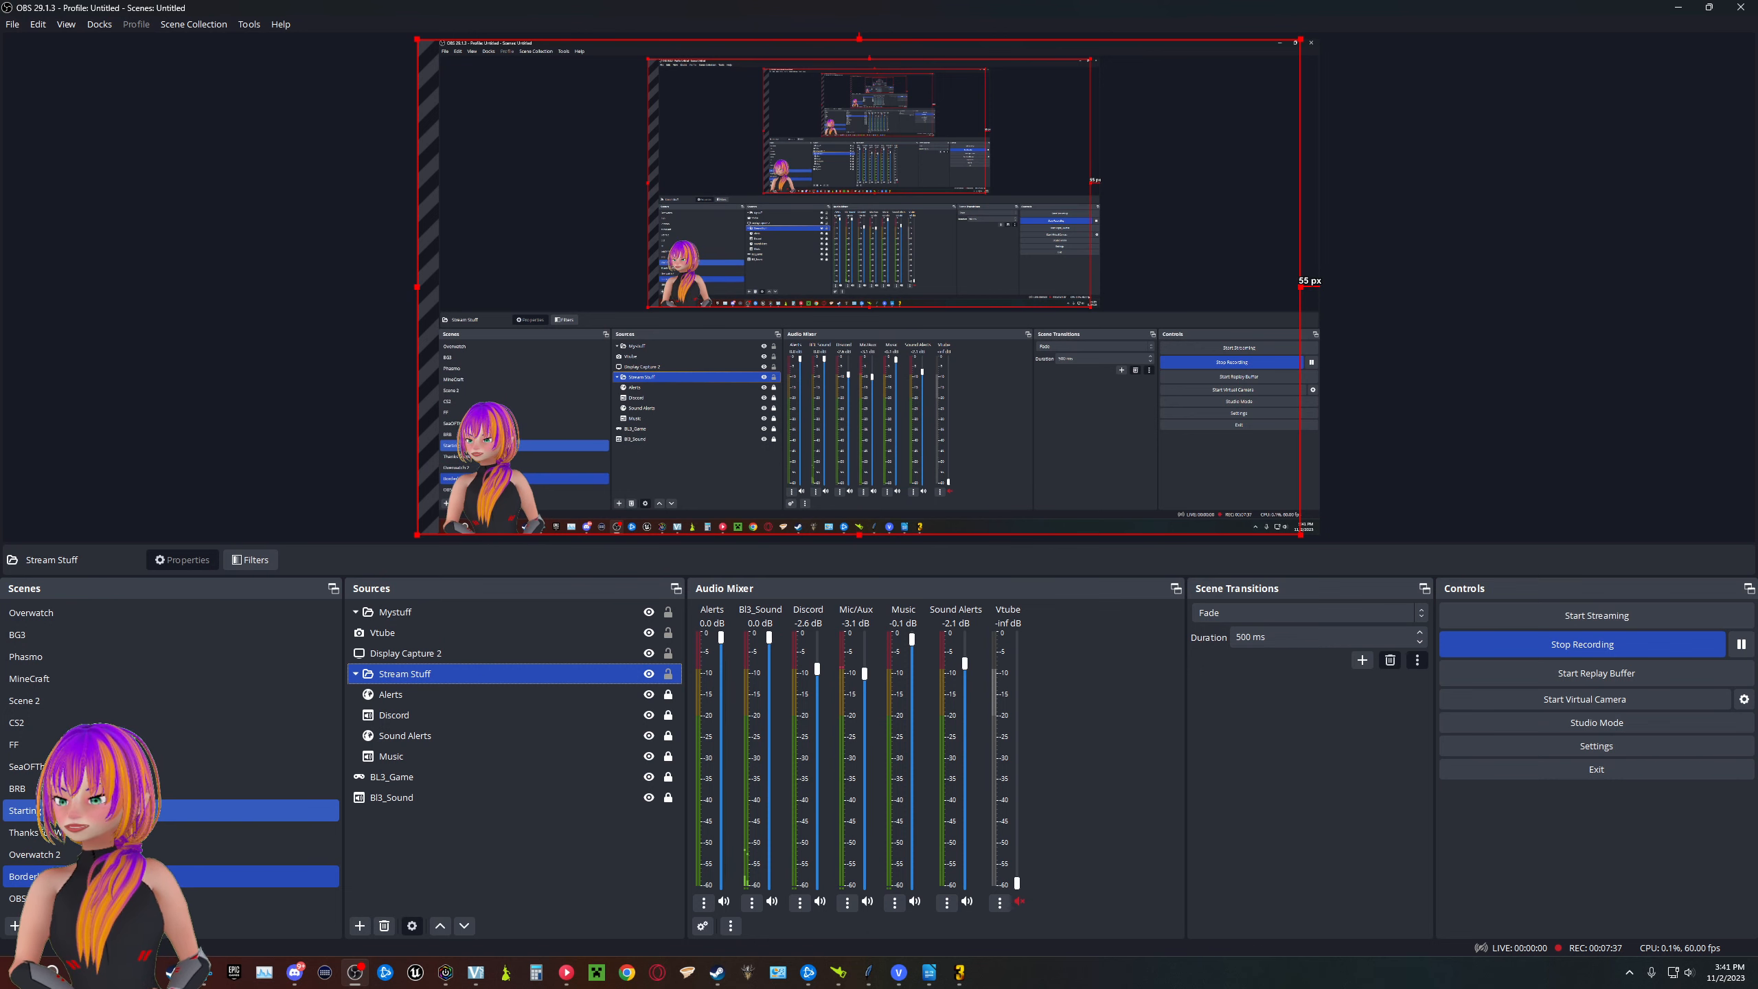
{"action": "left_click", "coordinate": [57, 831]}
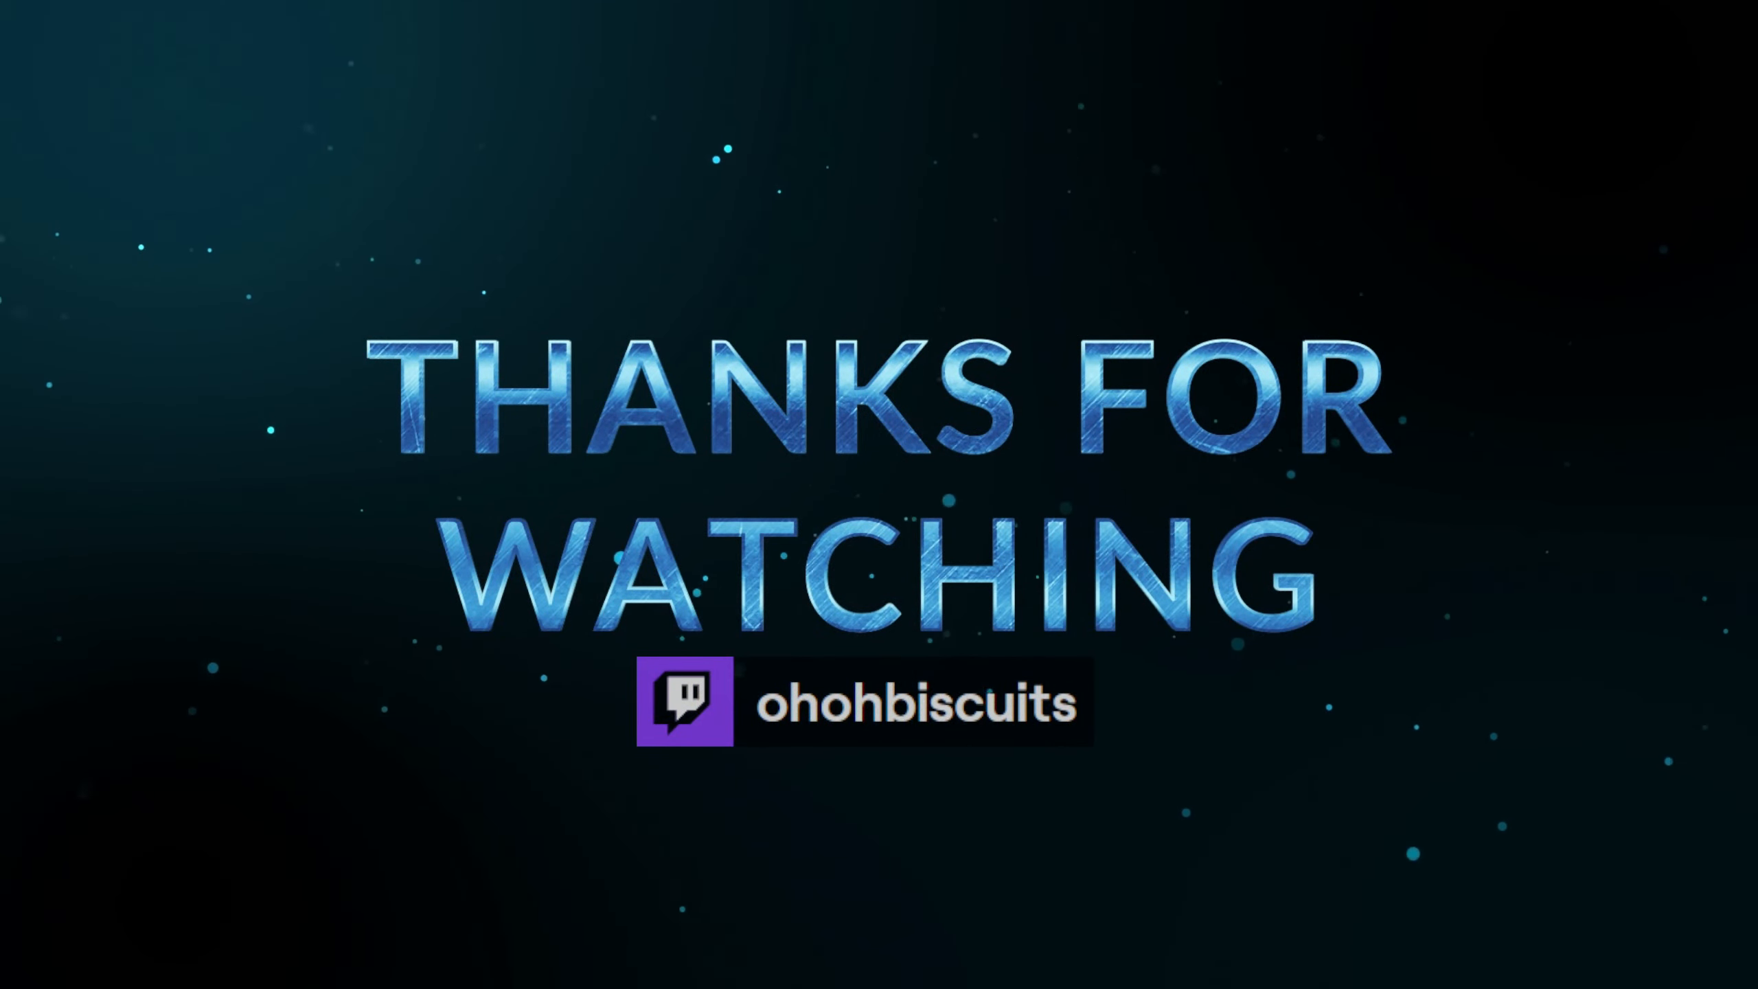